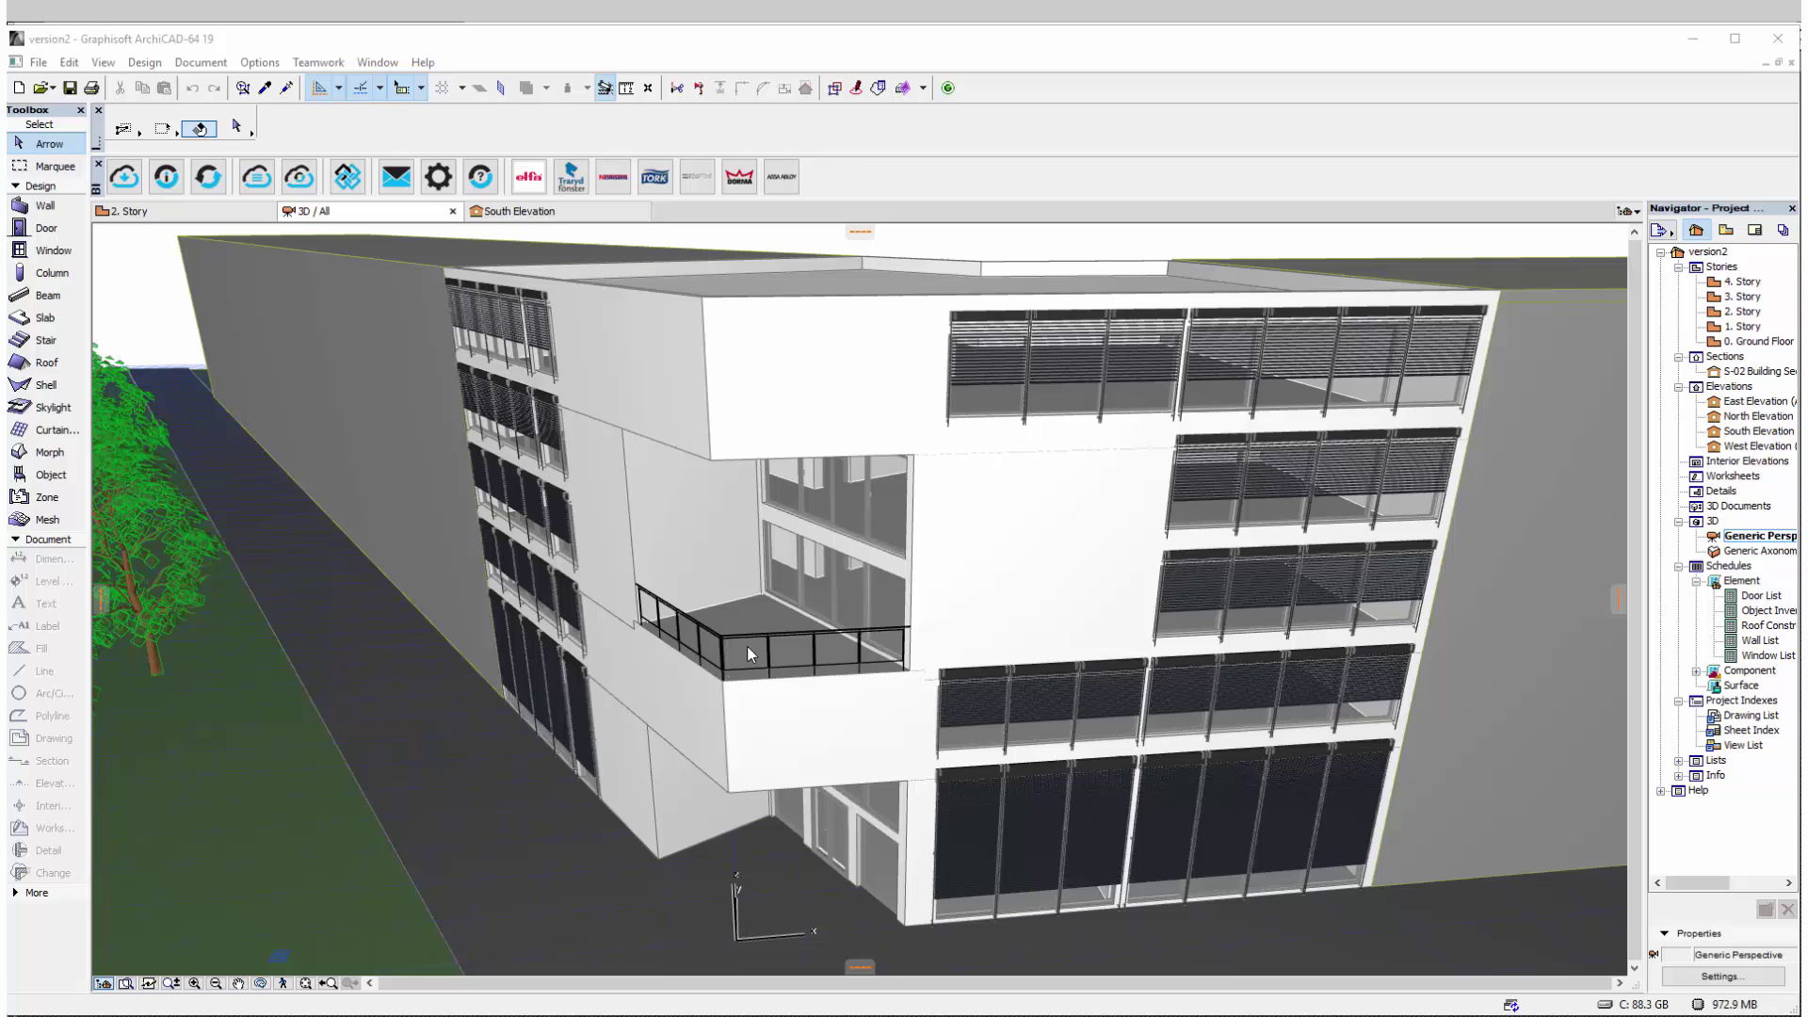
# - Filter the BIMobject catalogue to the Ecophon brand and scroll down to the Master ceiling tiles
pyautogui.click(125, 179)
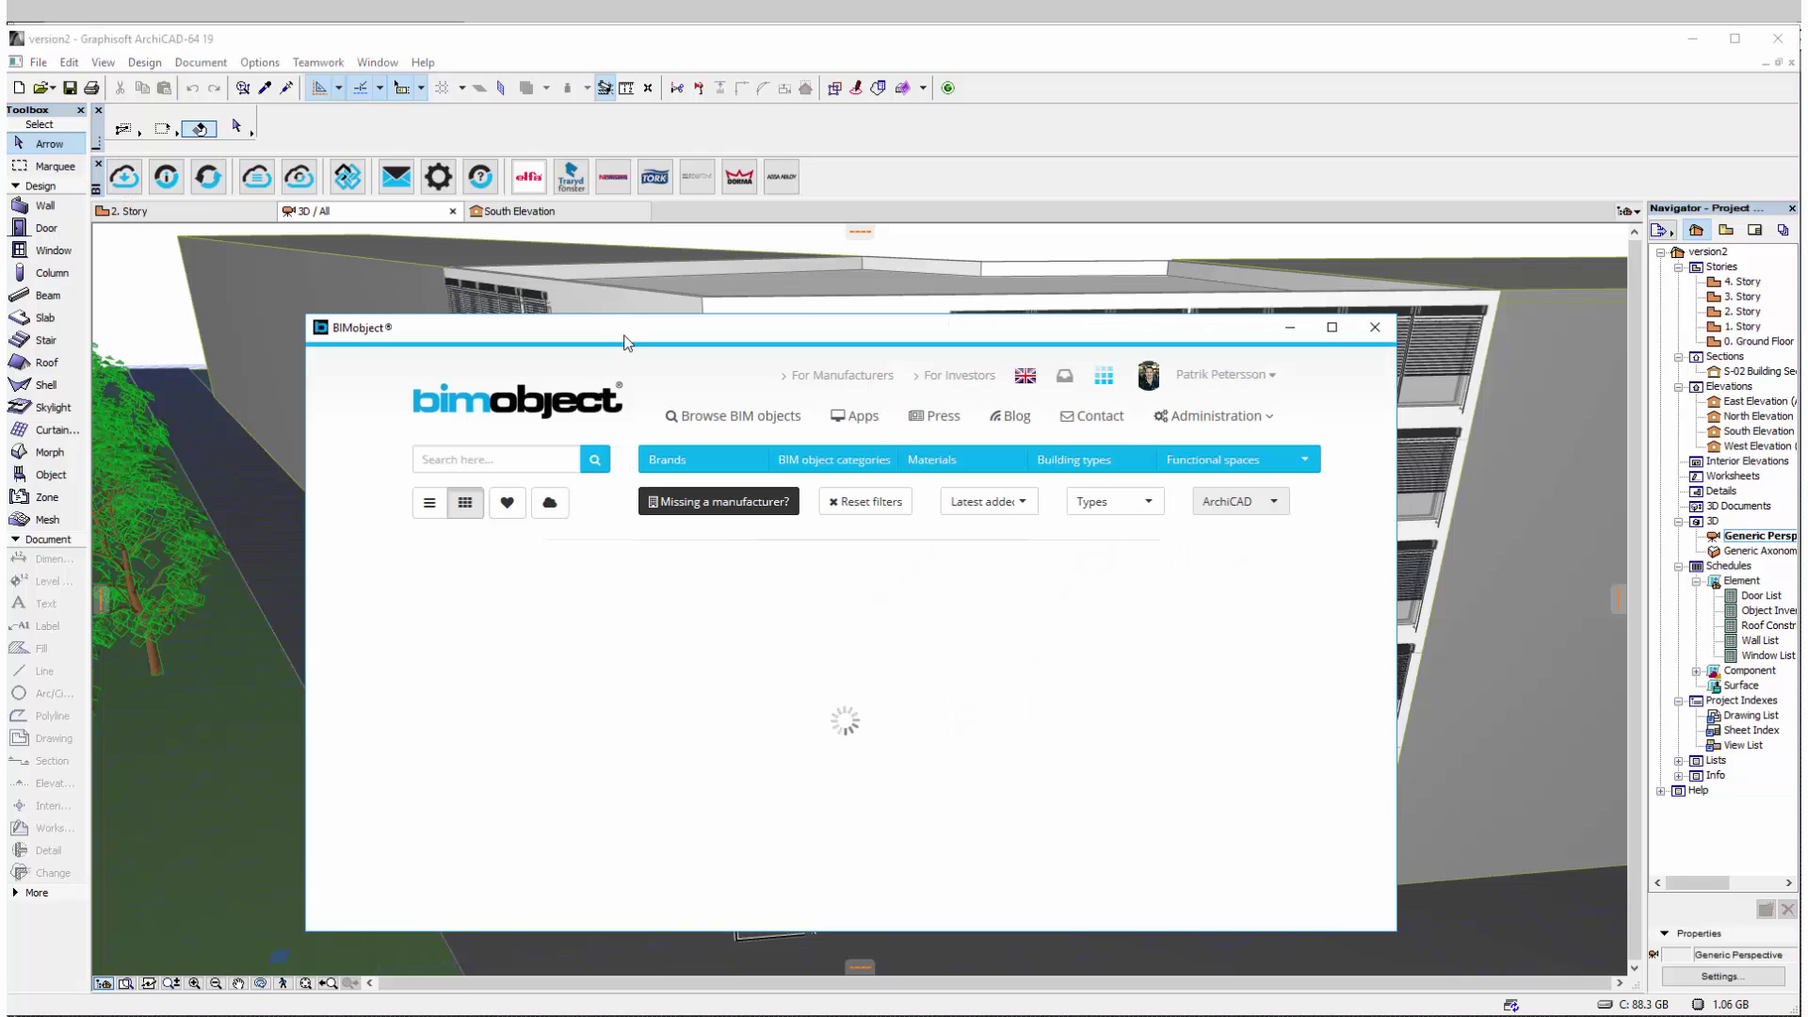
pyautogui.click(725, 459)
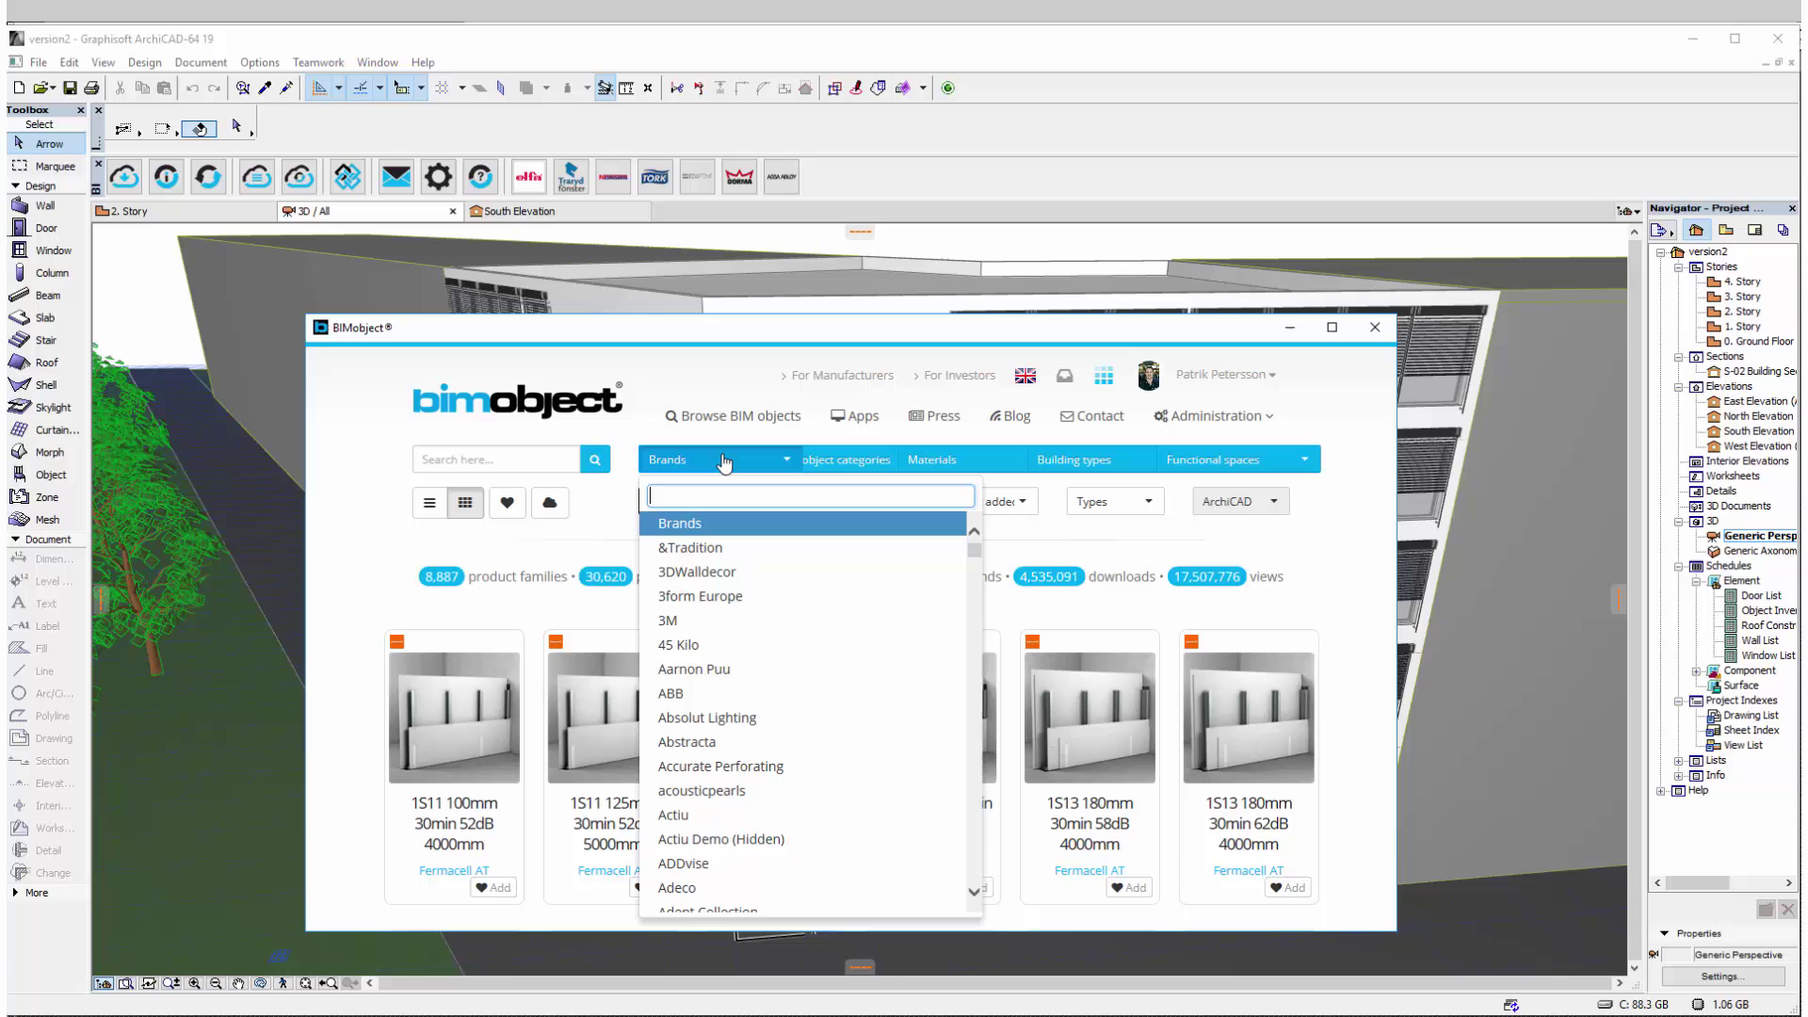
pyautogui.write('ecophon')
pyautogui.press('Return')
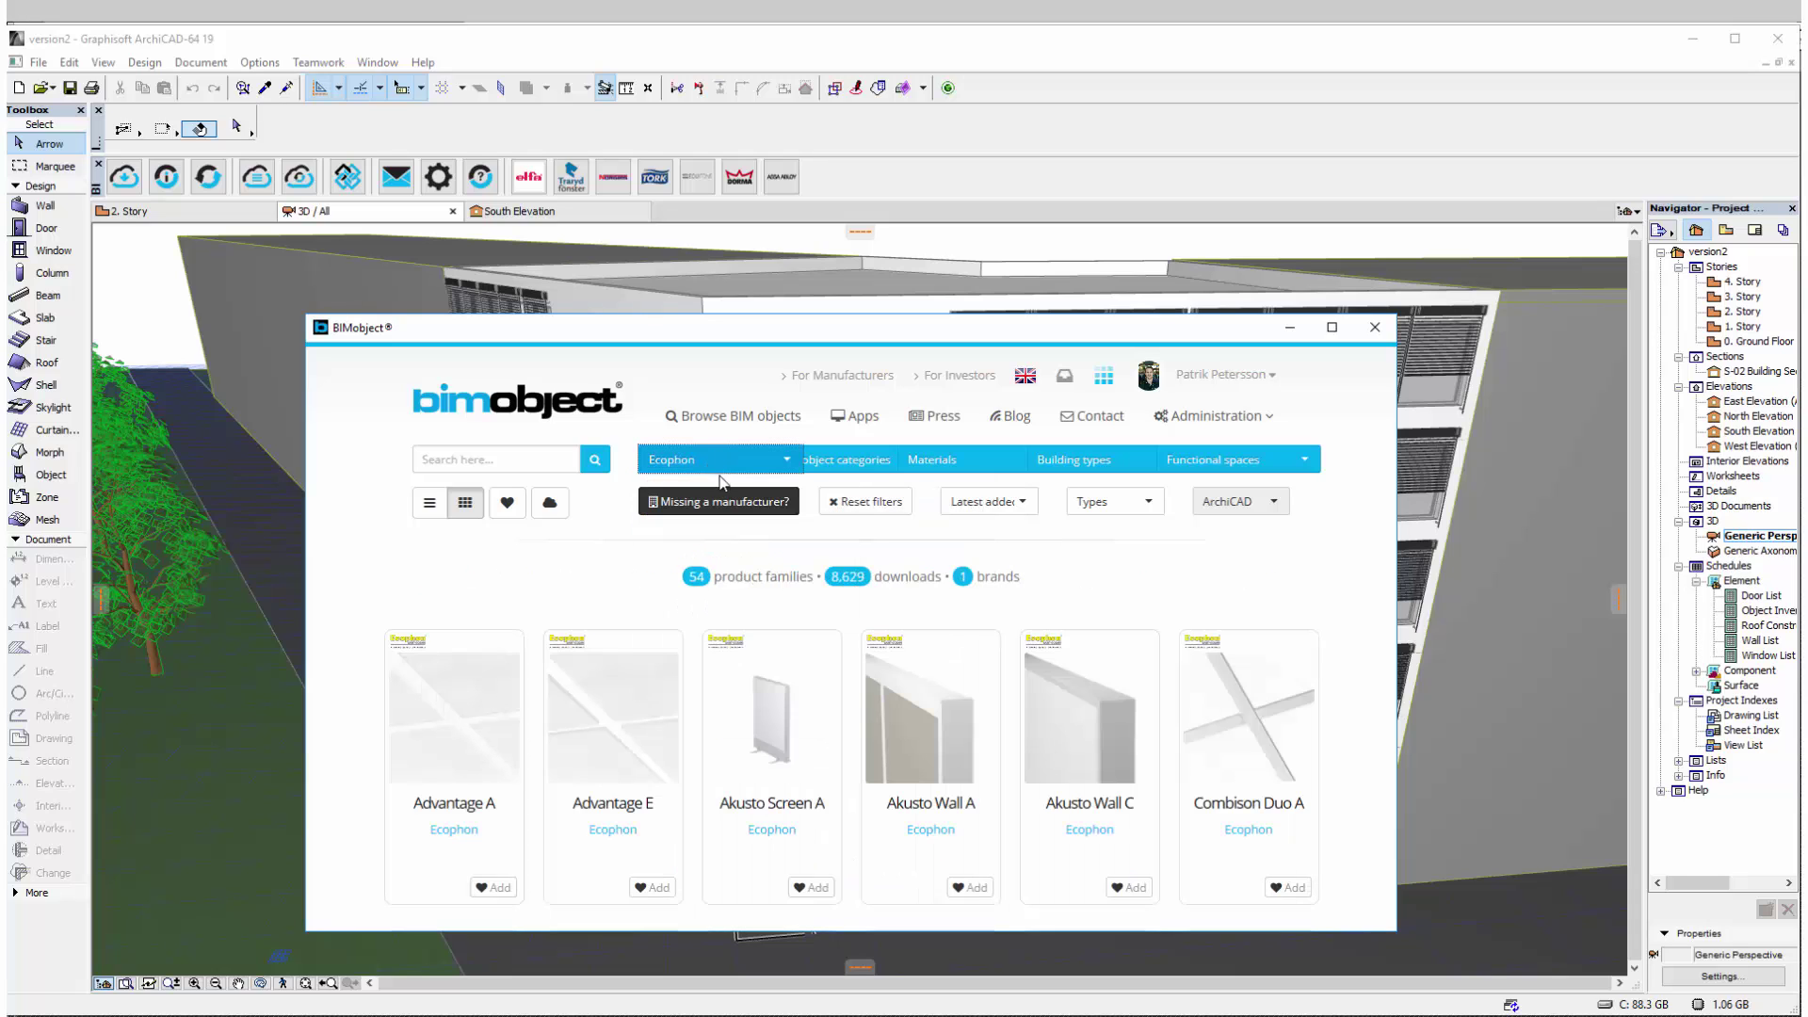
pyautogui.scroll(-5, 841, 657)
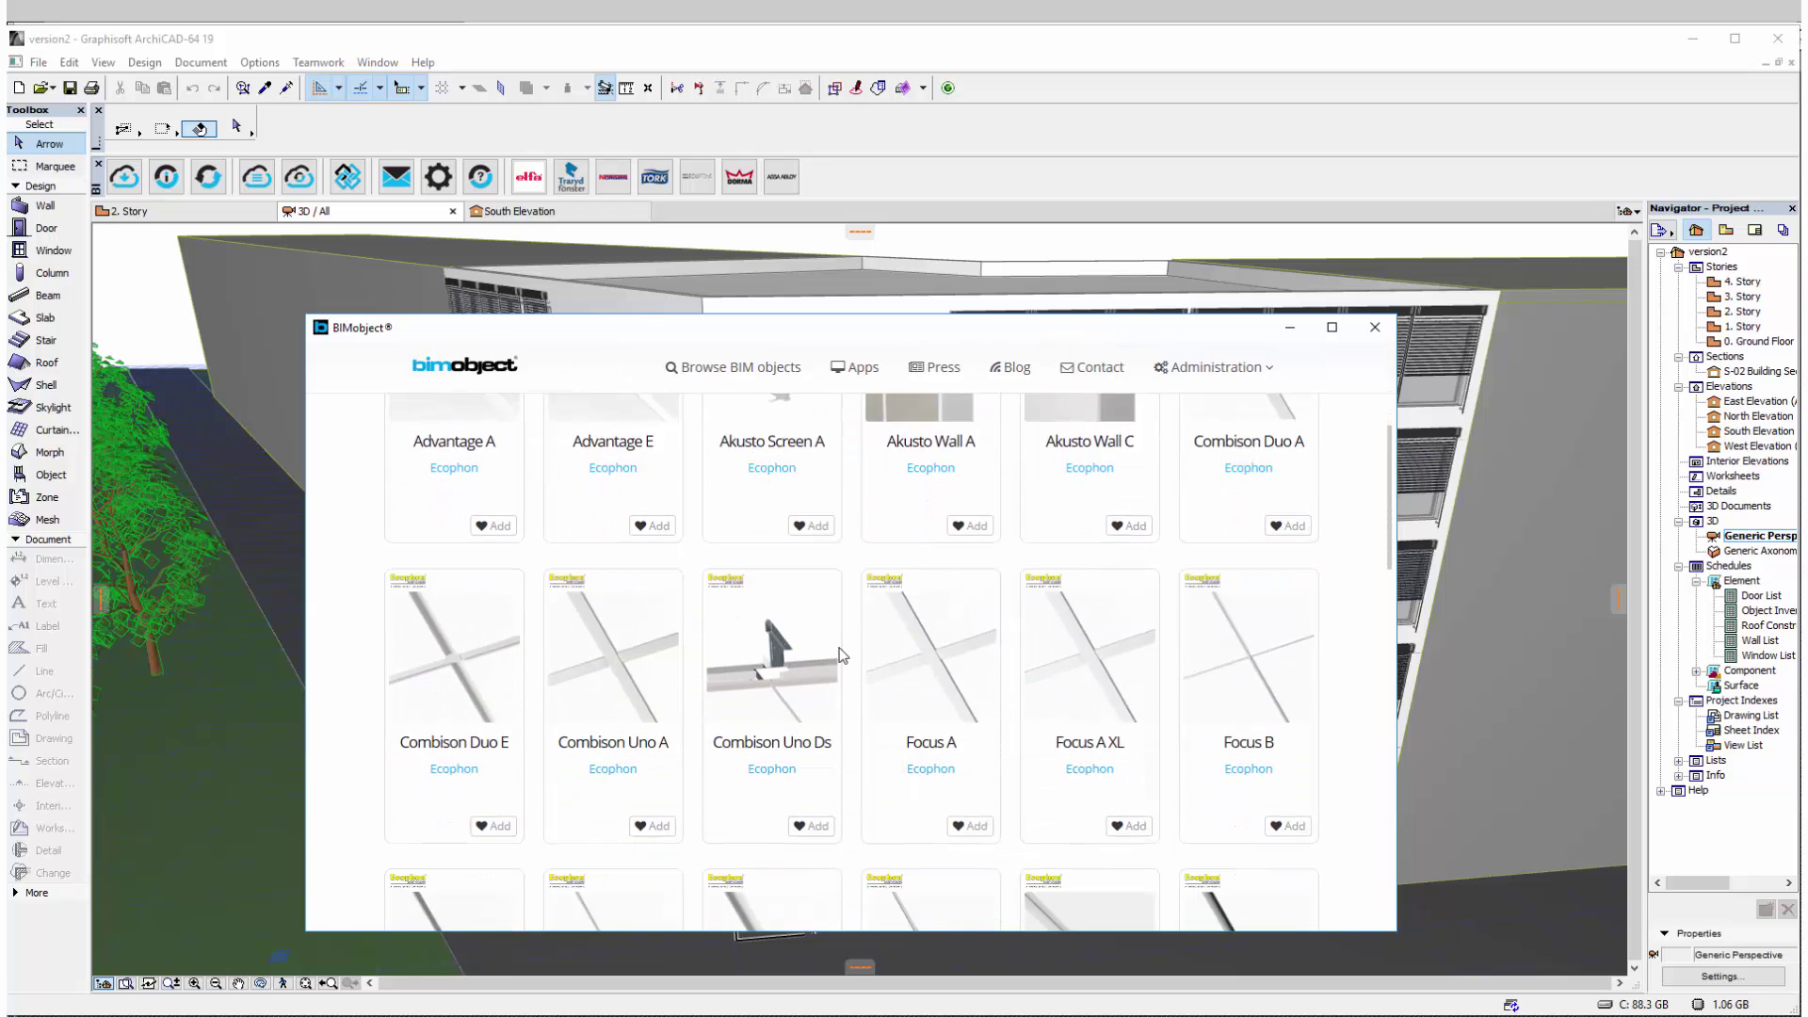
pyautogui.scroll(-6, 841, 656)
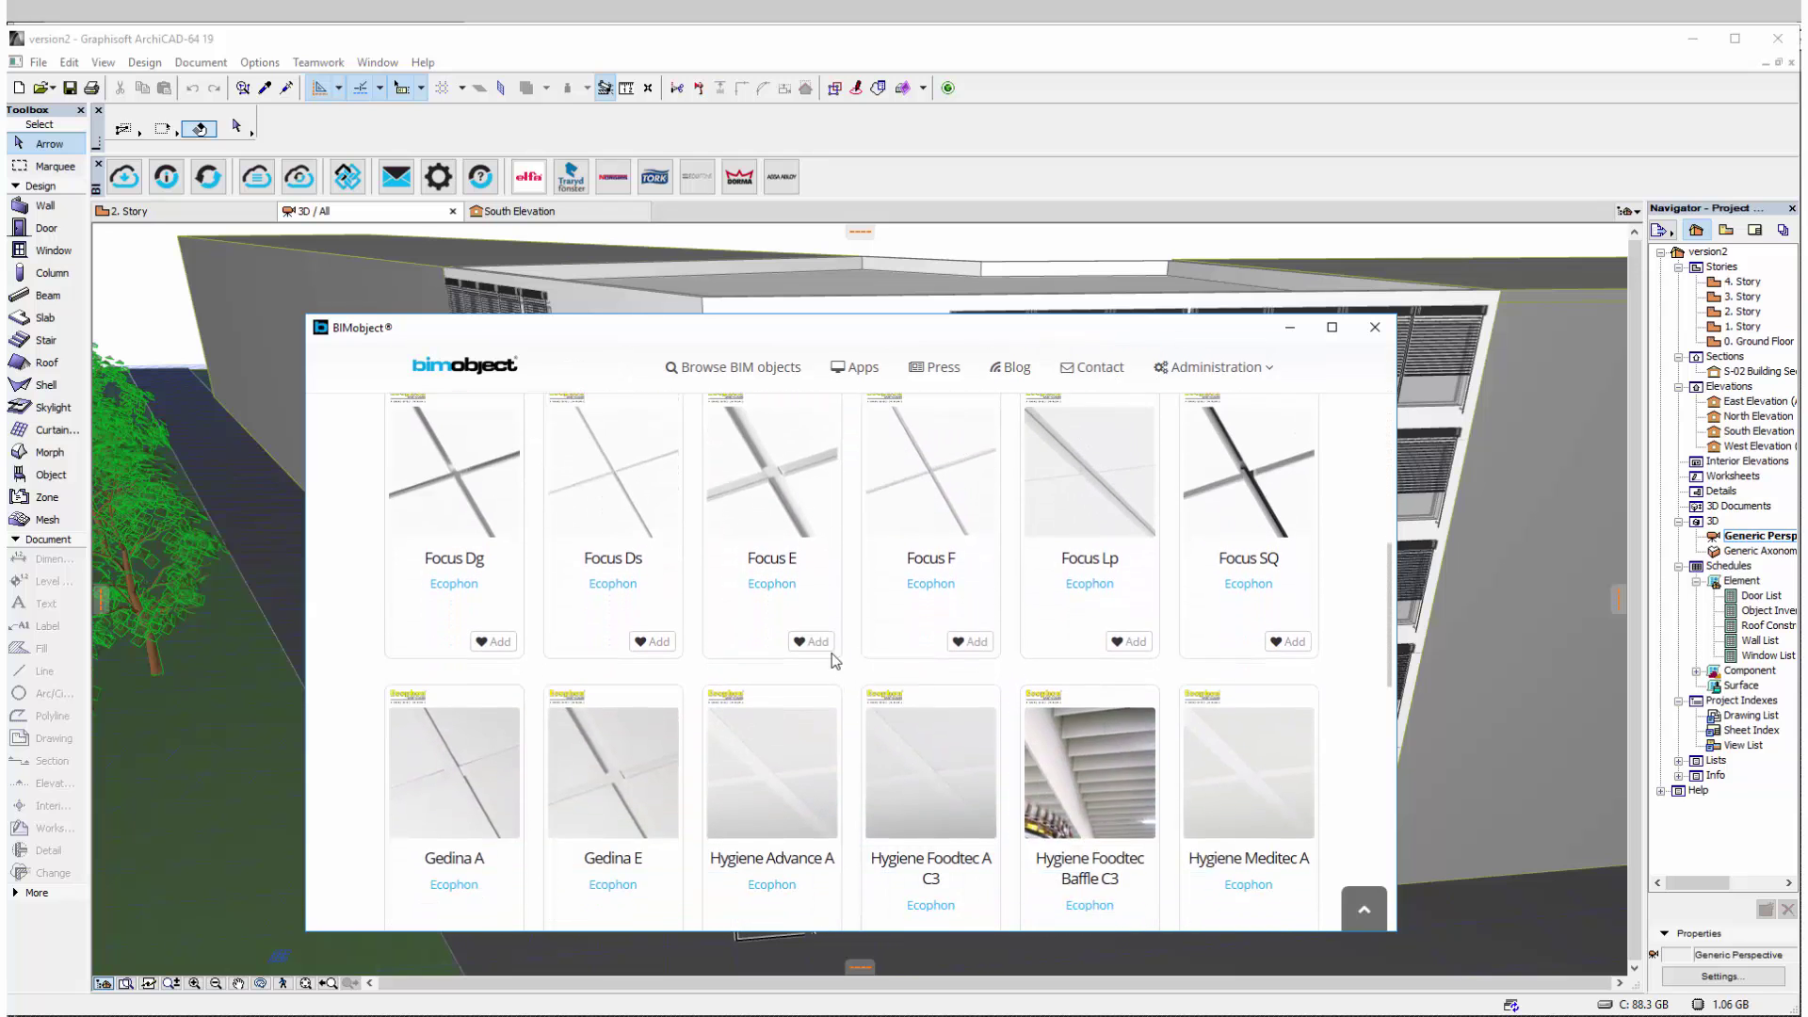
pyautogui.scroll(-5, 832, 666)
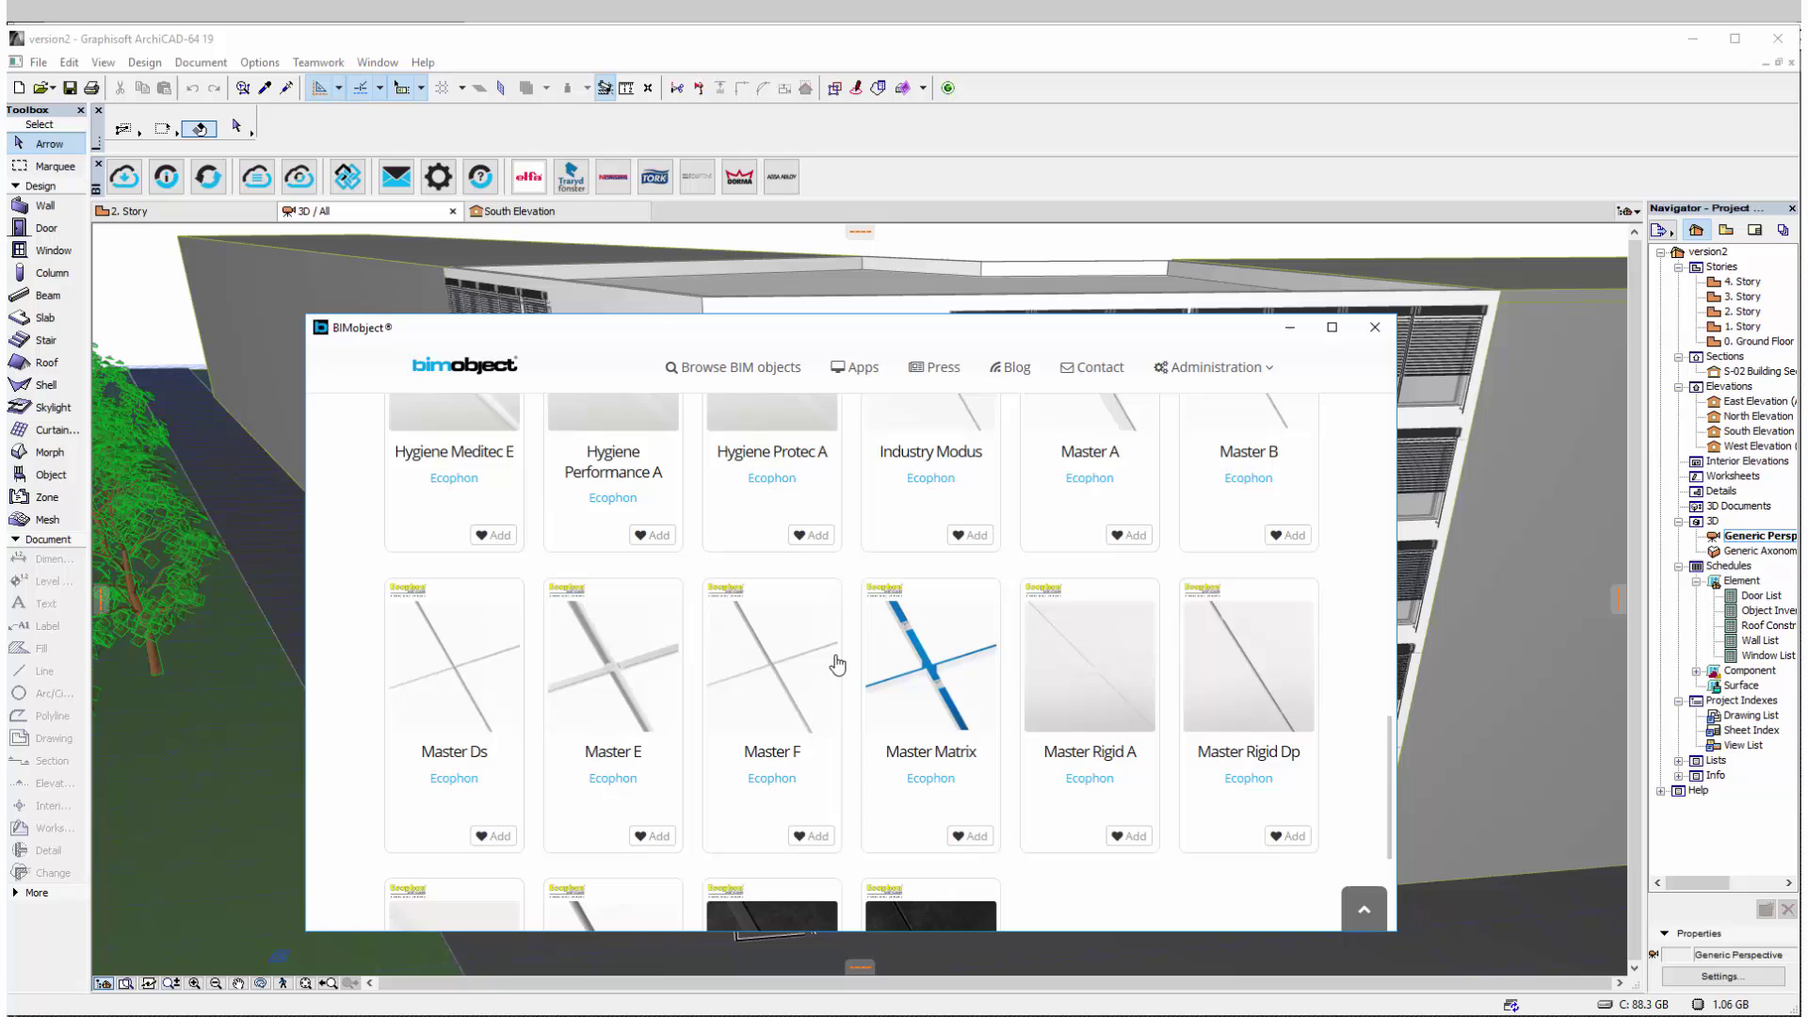
pyautogui.scroll(-3, 834, 662)
pyautogui.scroll(2, 795, 646)
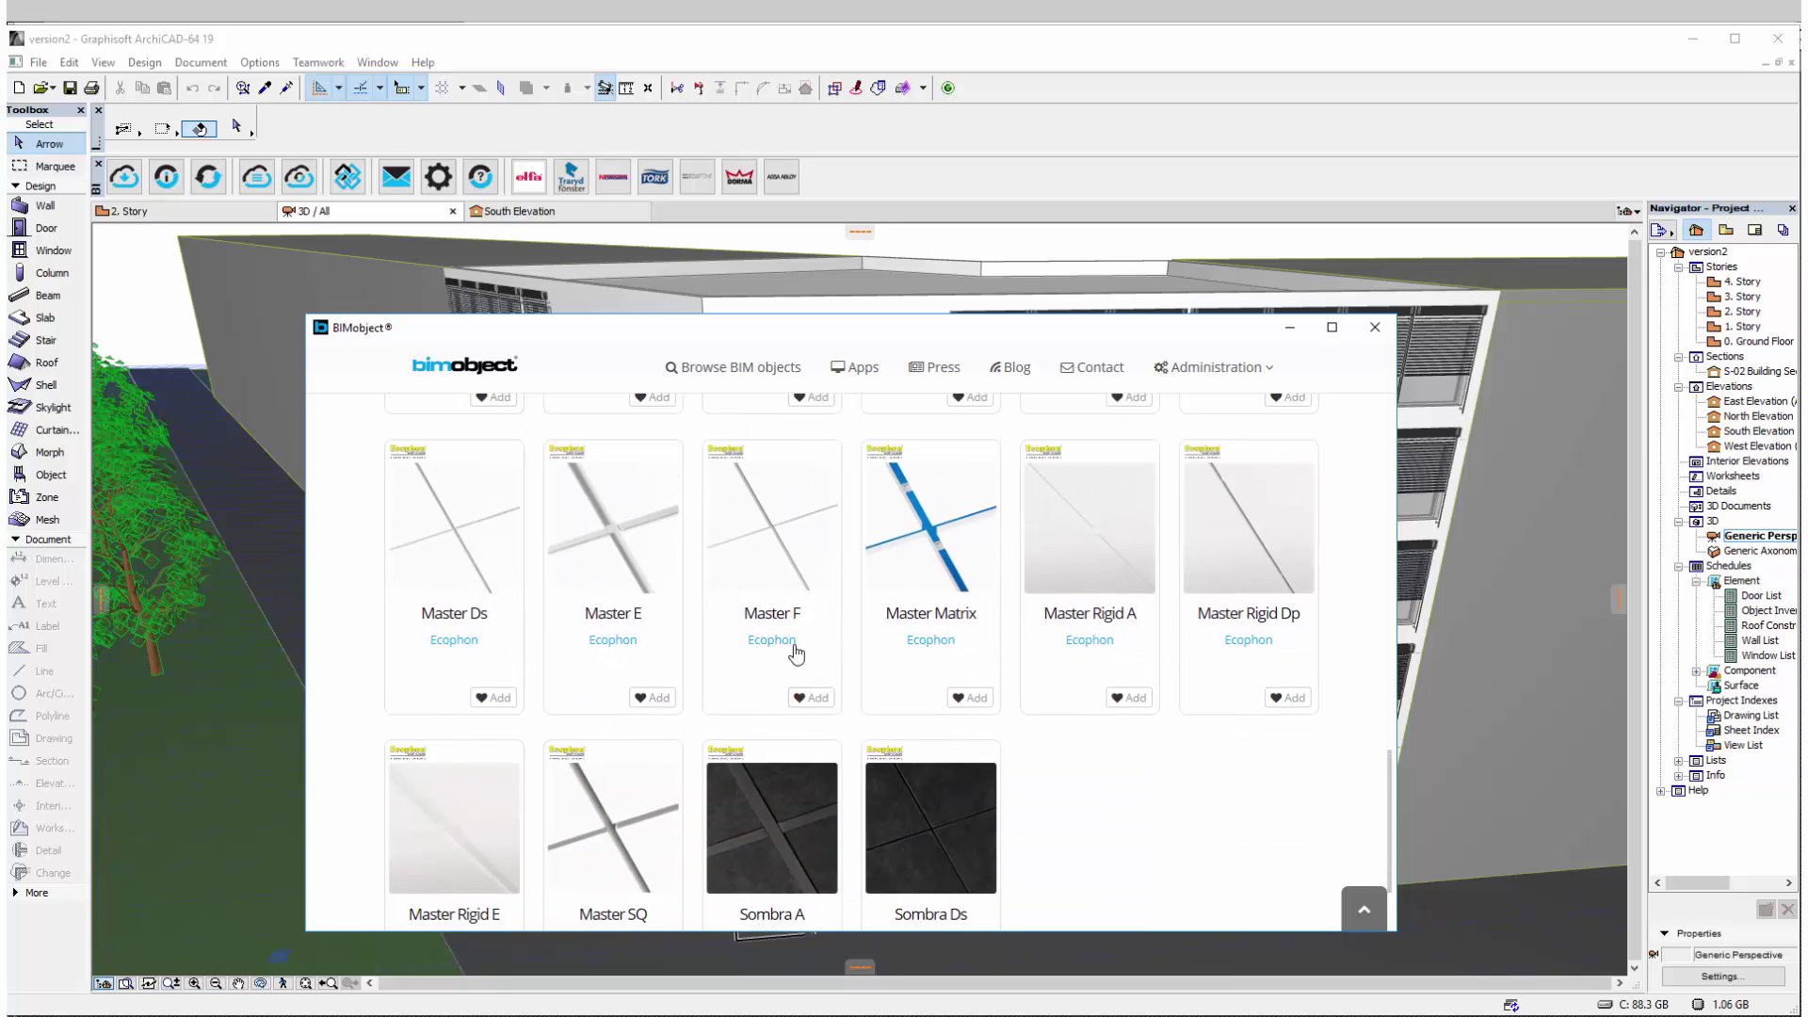
# - Open the Master E page and review its Links, Related, Classification, Region and Description tabs
pyautogui.click(632, 583)
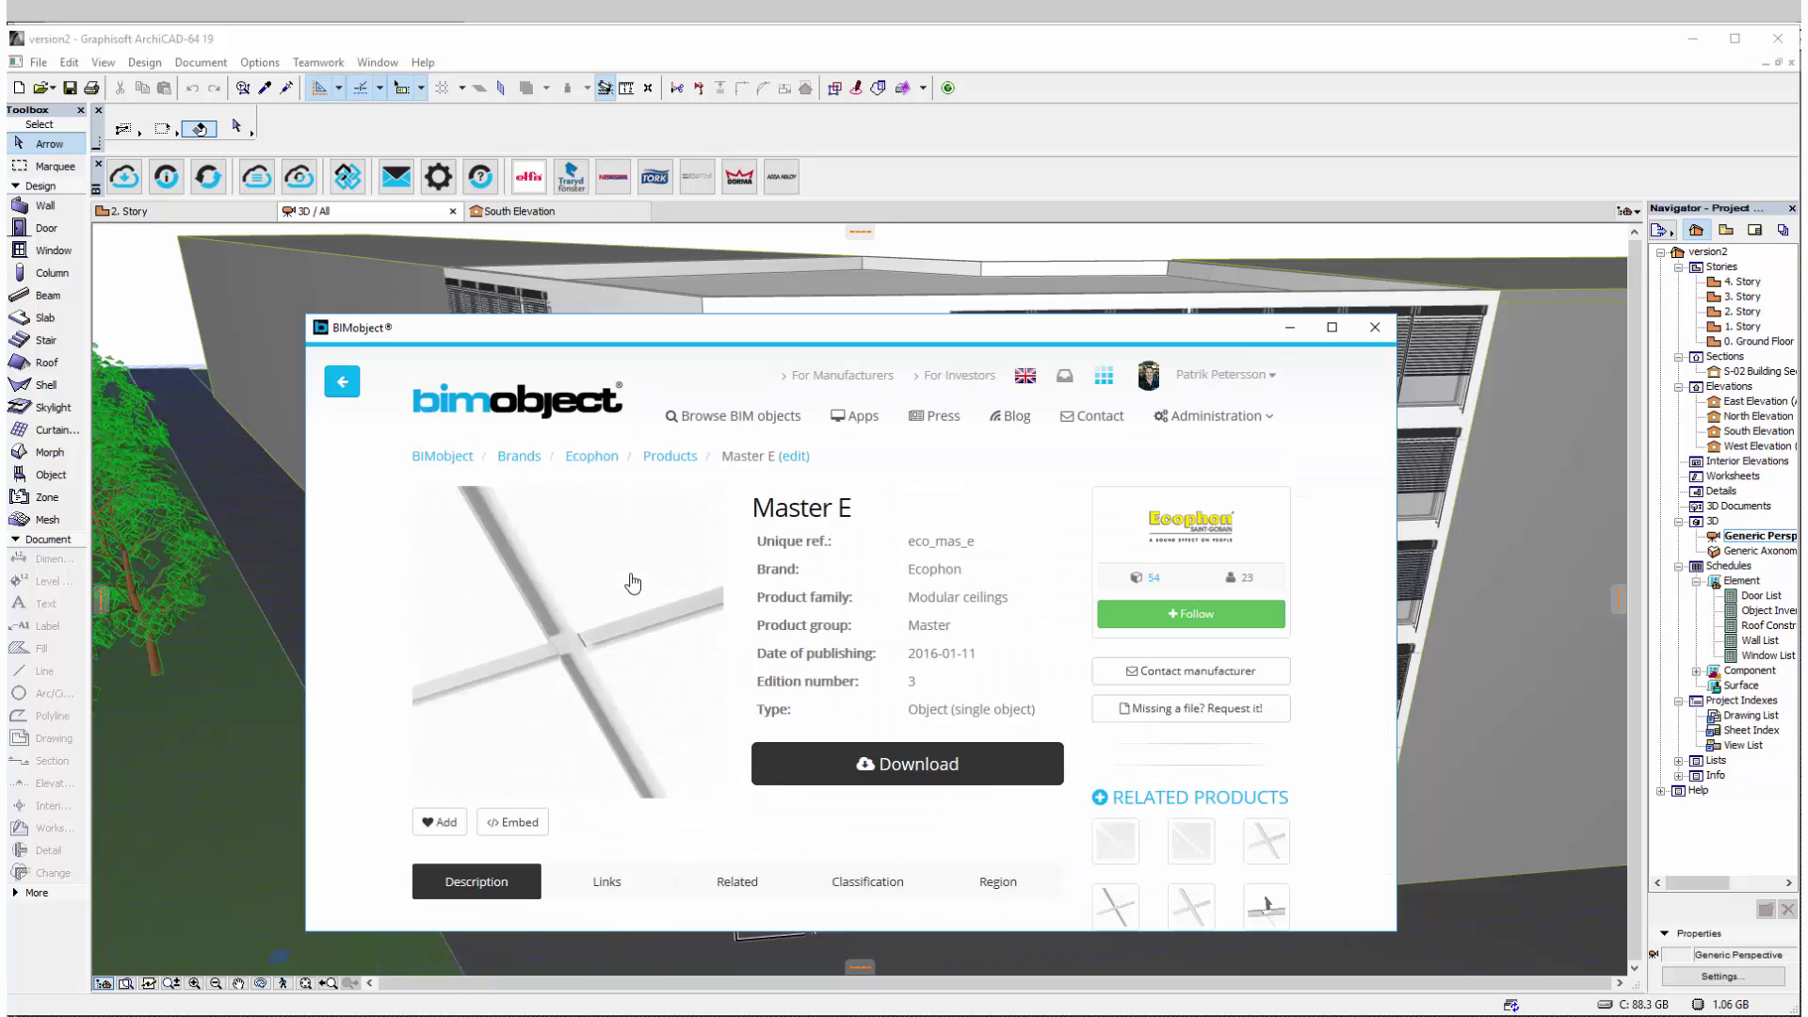
pyautogui.scroll(-3, 774, 676)
pyautogui.click(603, 590)
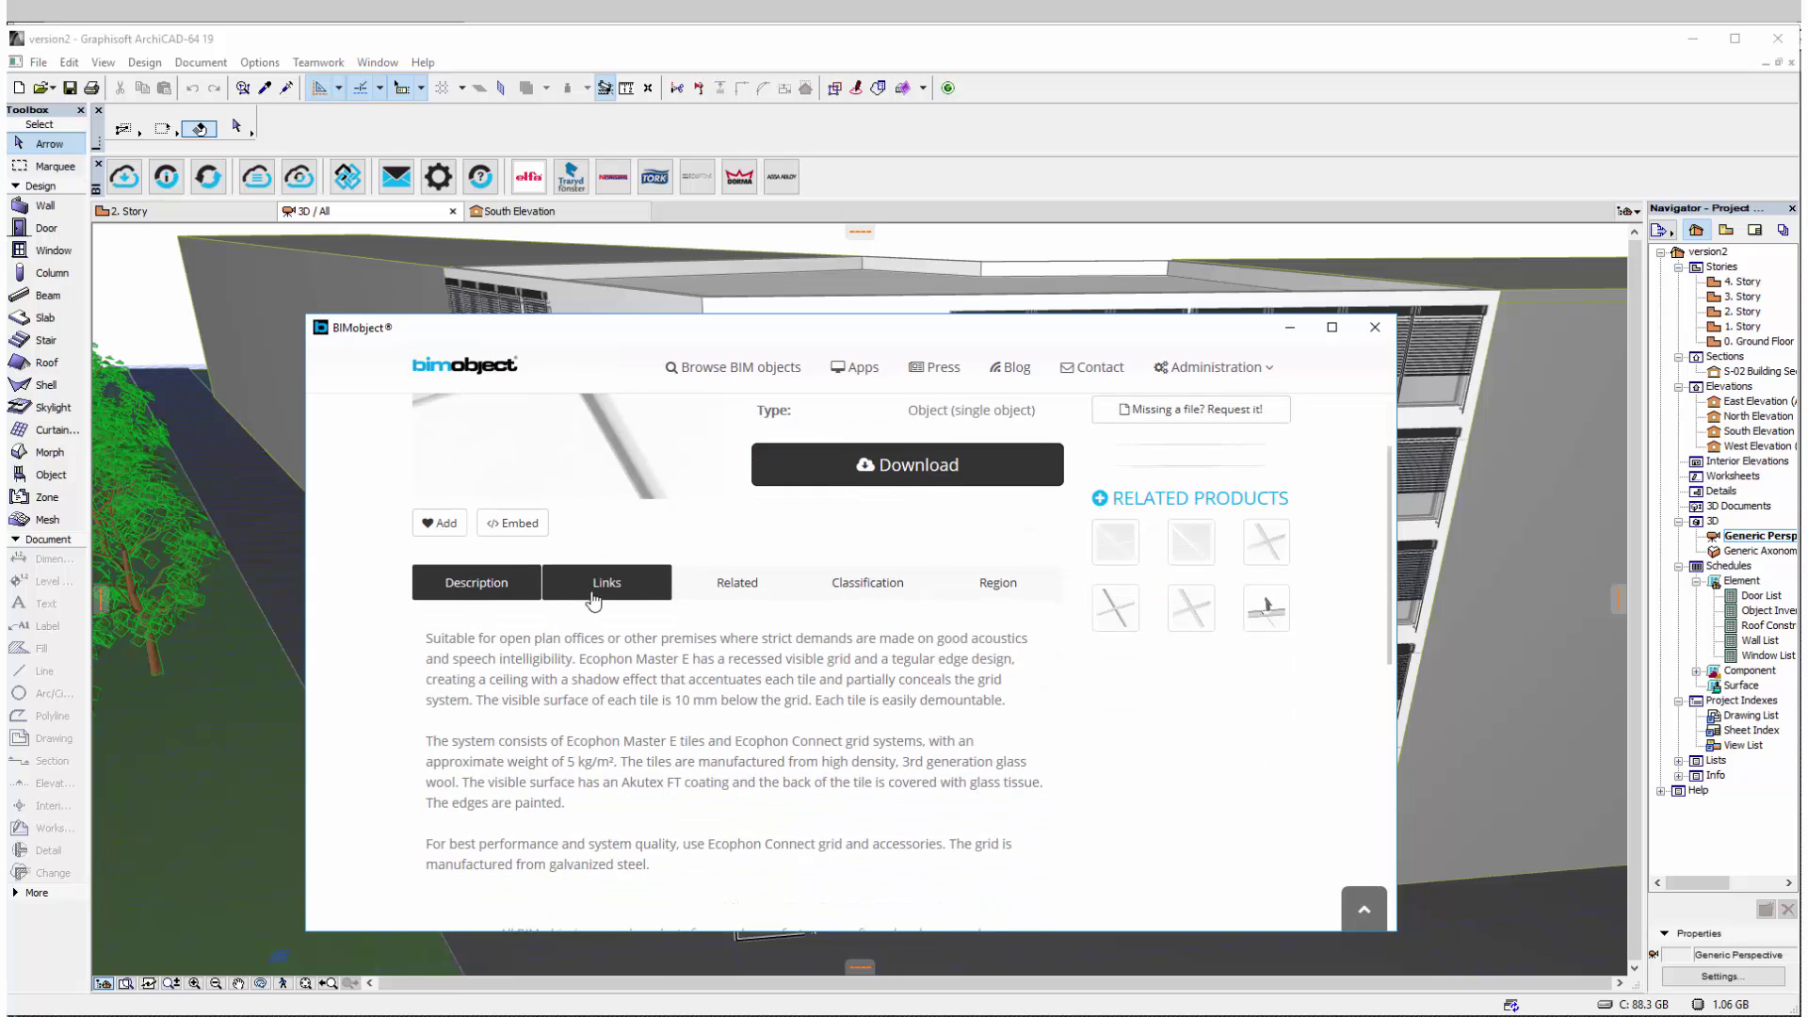
pyautogui.click(737, 589)
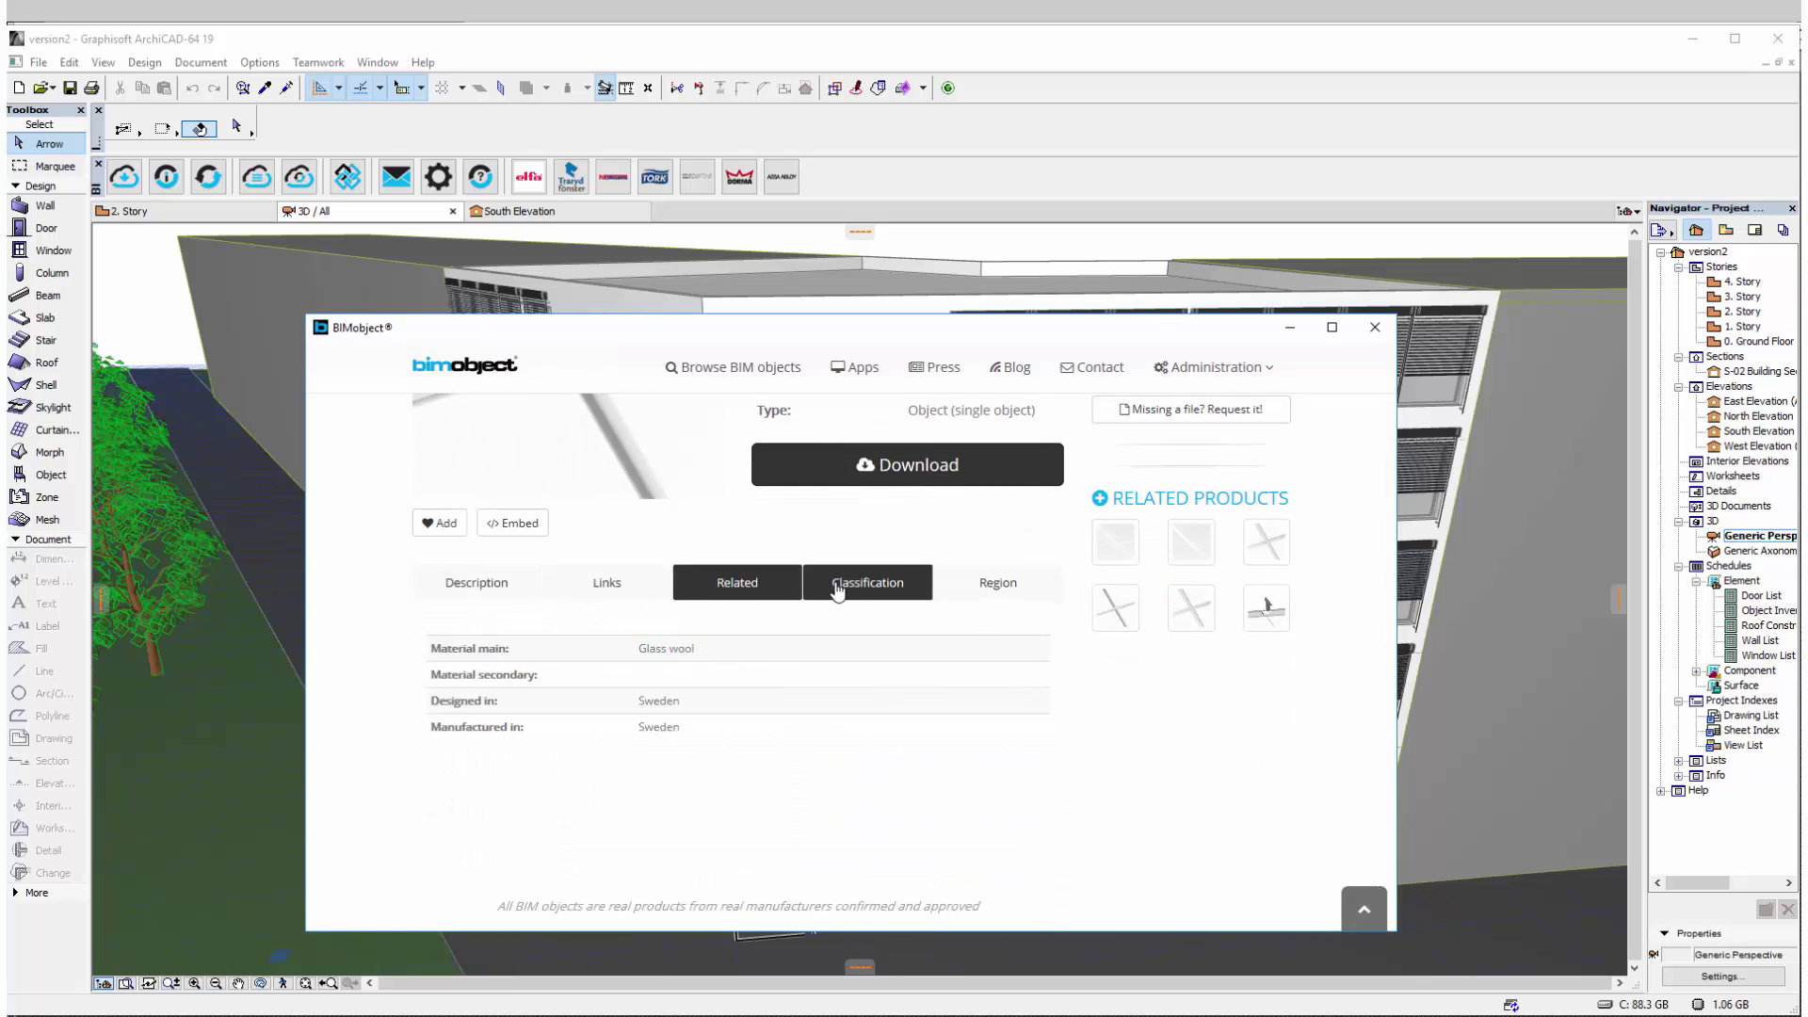
pyautogui.click(872, 590)
pyautogui.click(991, 589)
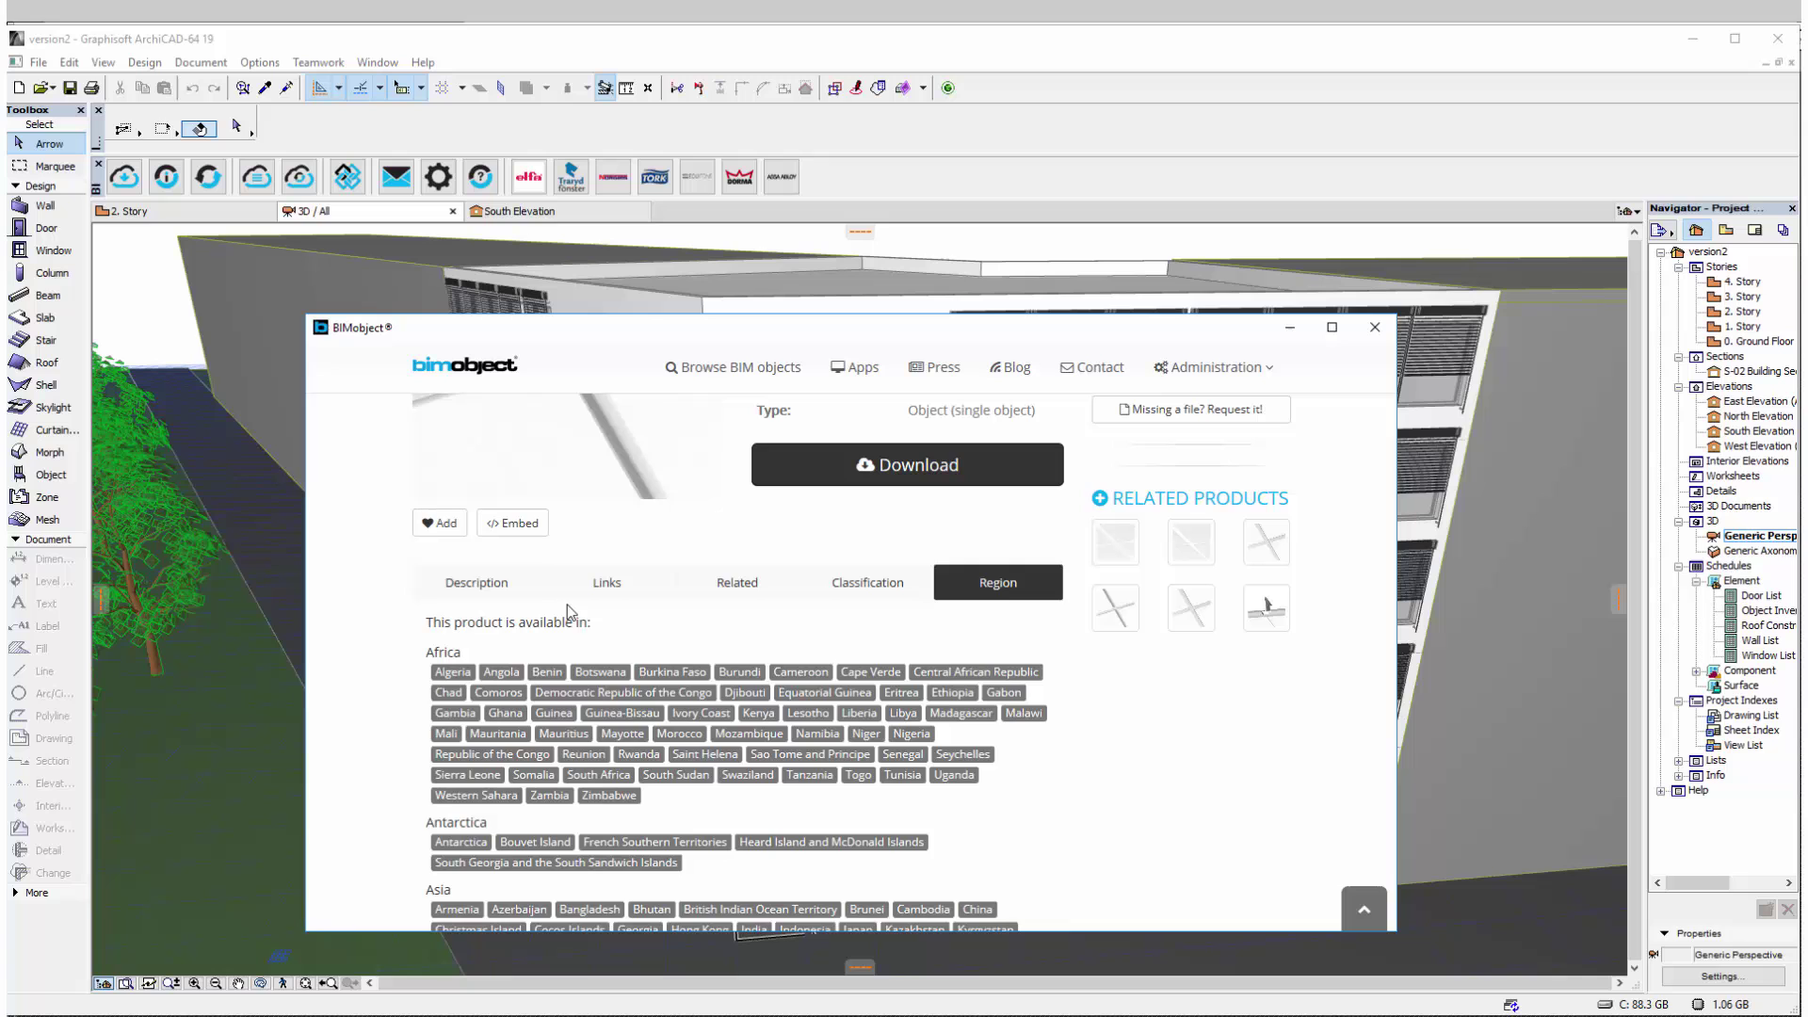
pyautogui.click(501, 599)
# - Review the Master E downloads, including the ArchiCAD Ecophon_Ceiling_and_Wall_Solutions.lcf library, then close them
pyautogui.scroll(3, 686, 558)
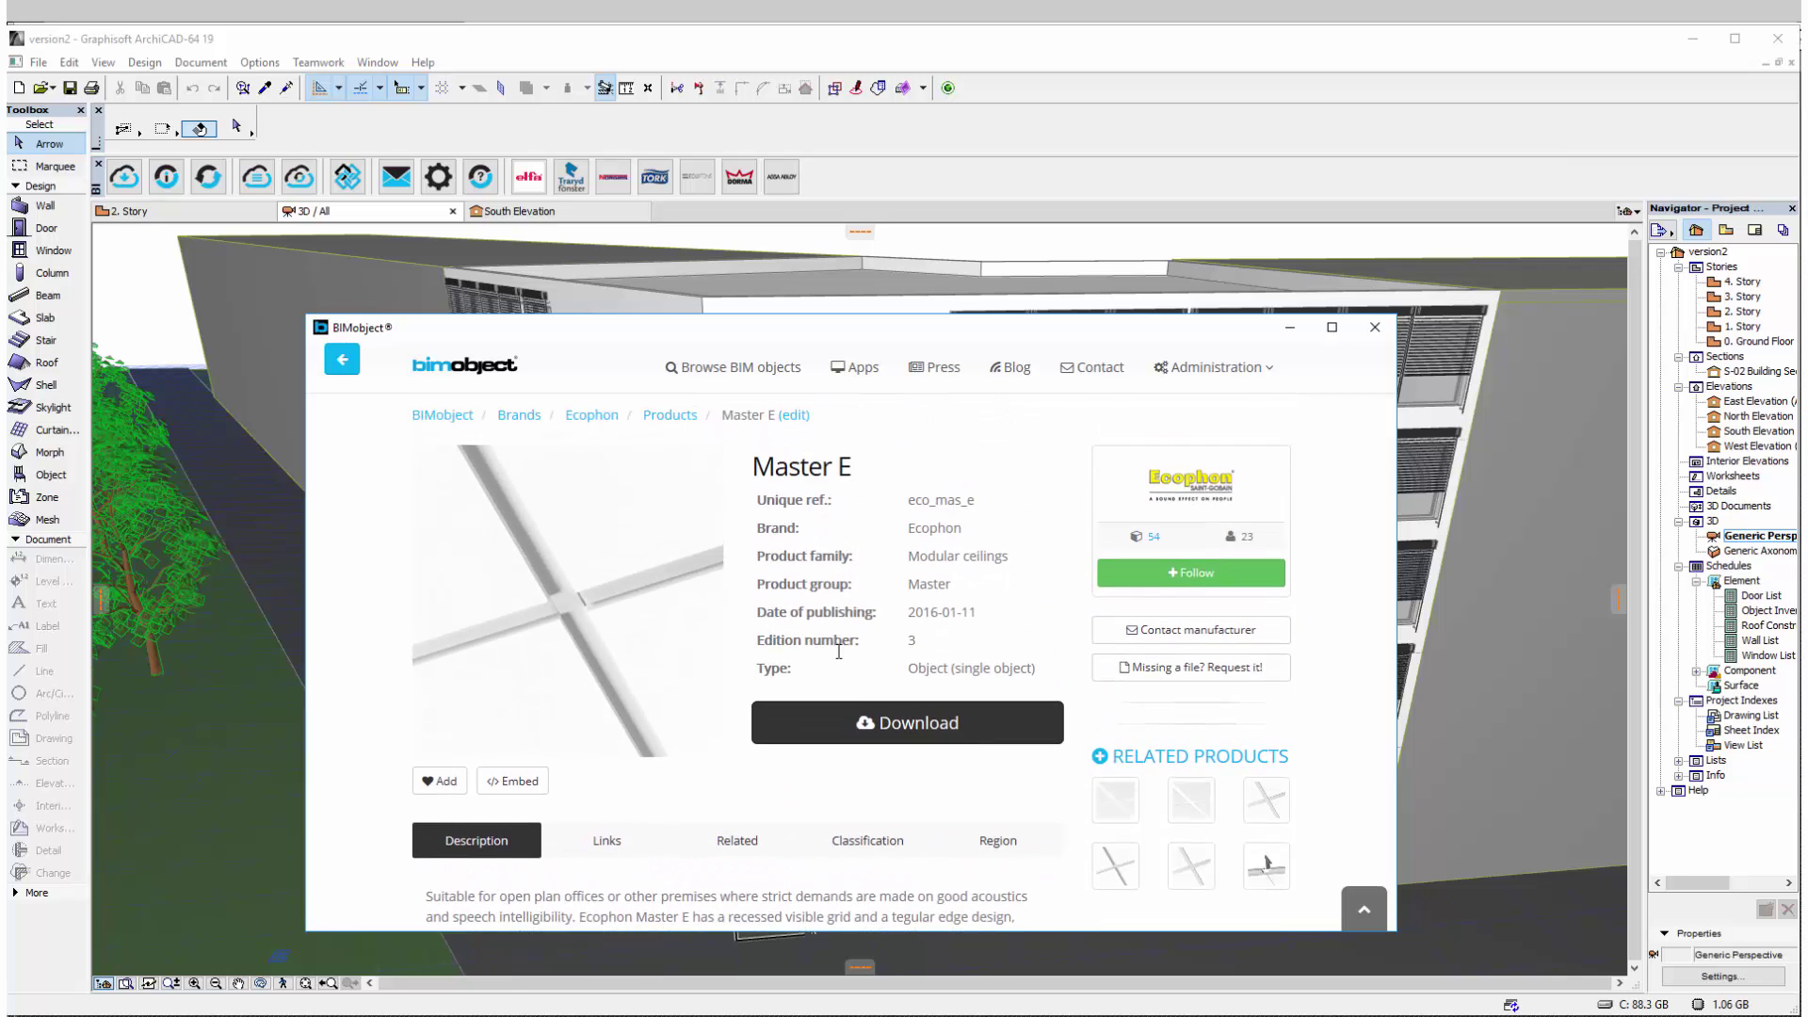
pyautogui.click(912, 764)
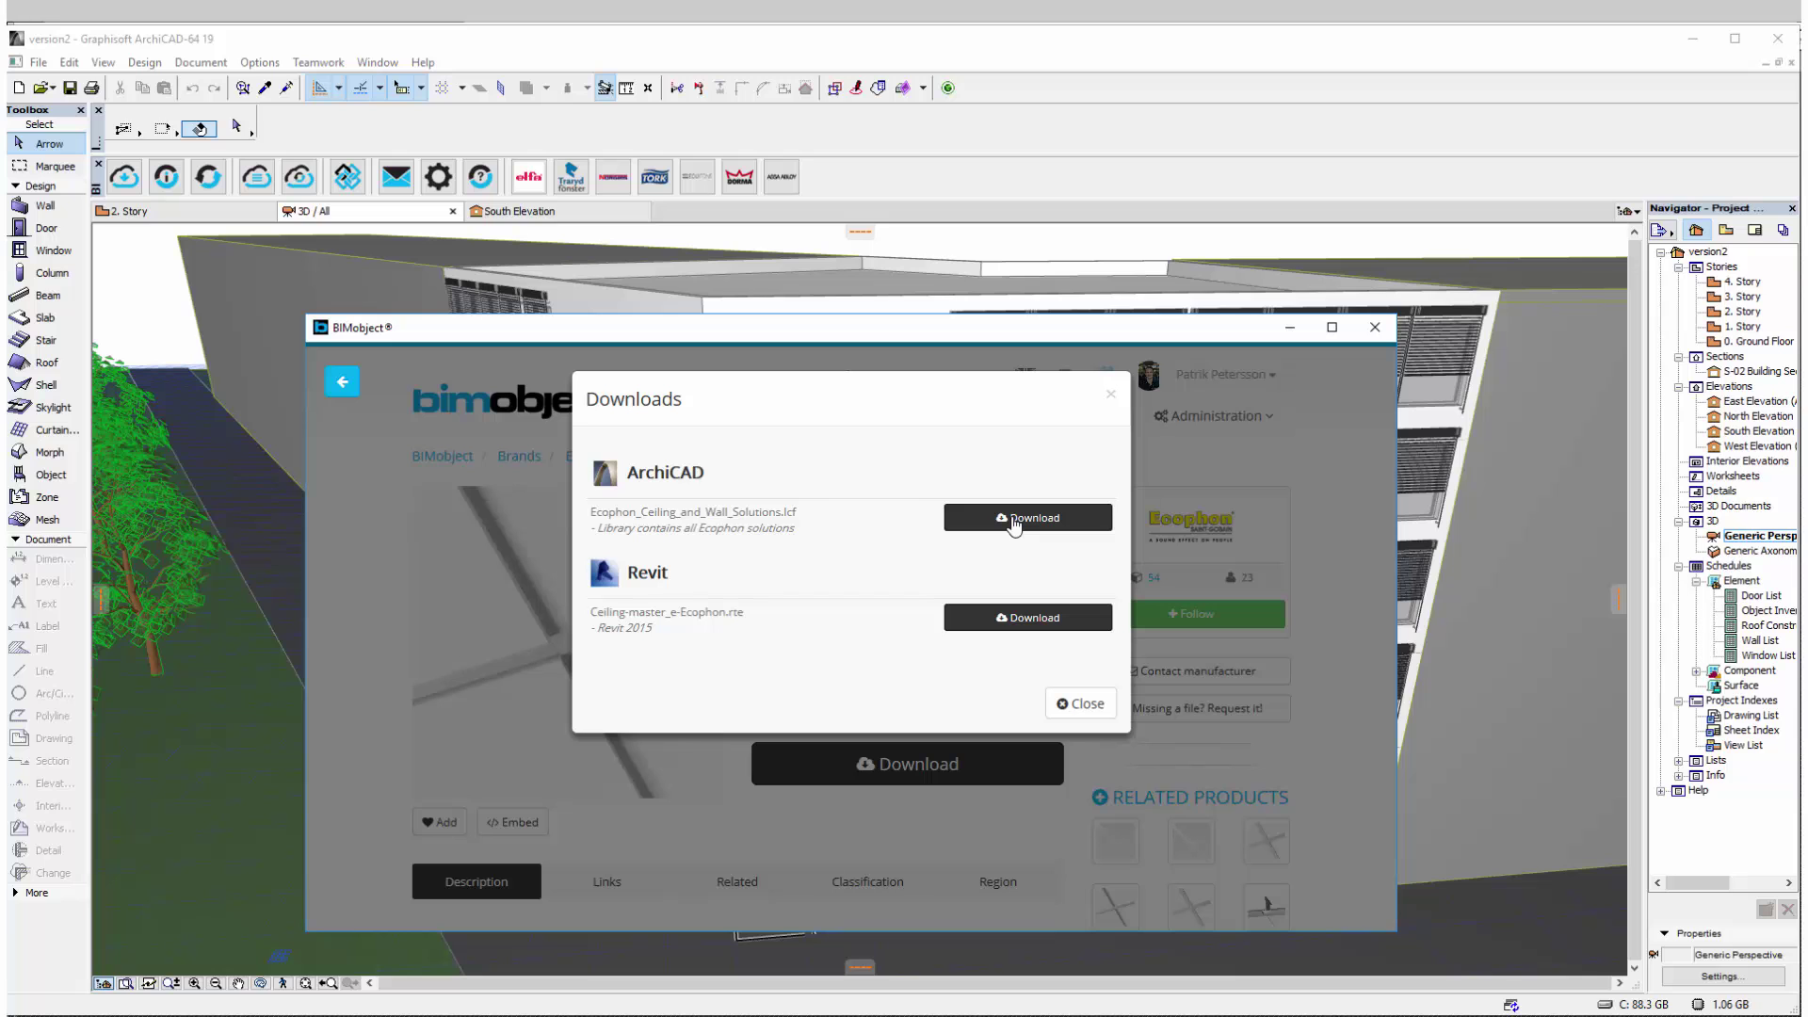
pyautogui.click(1078, 704)
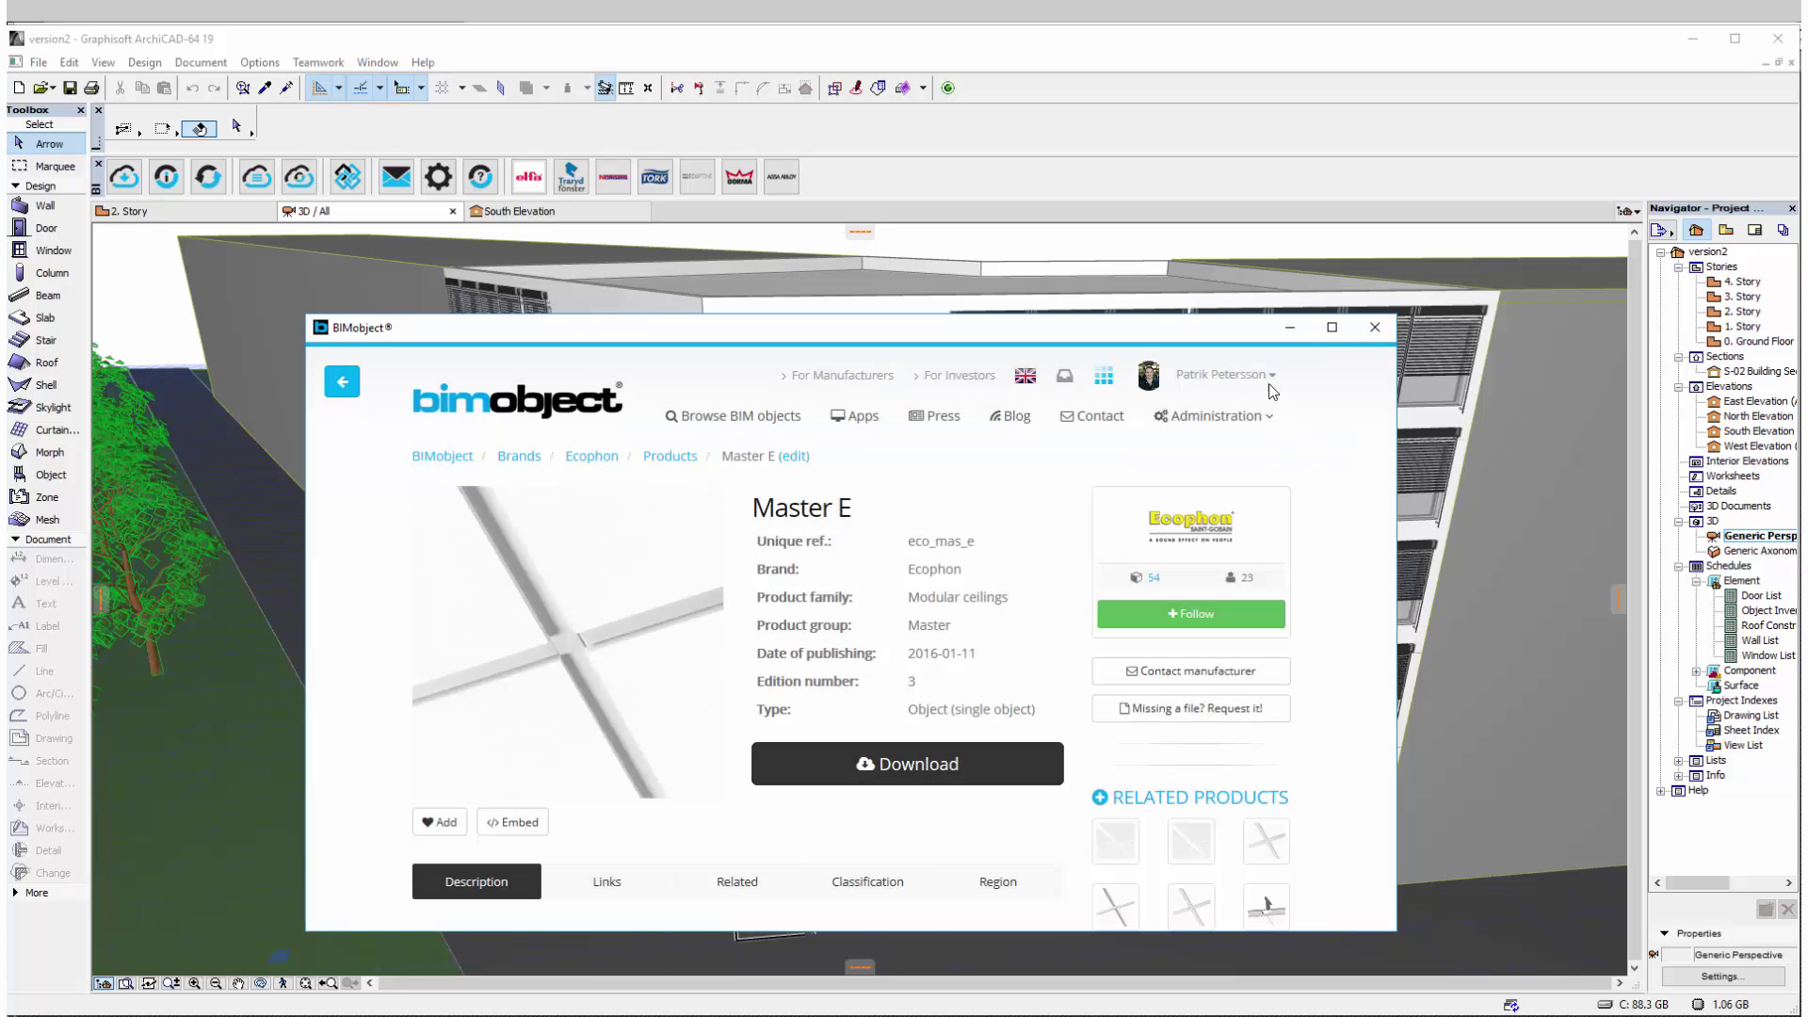
# - Close BIMobject and open ArchiCAD's Object Default Settings for library objects
pyautogui.click(1375, 327)
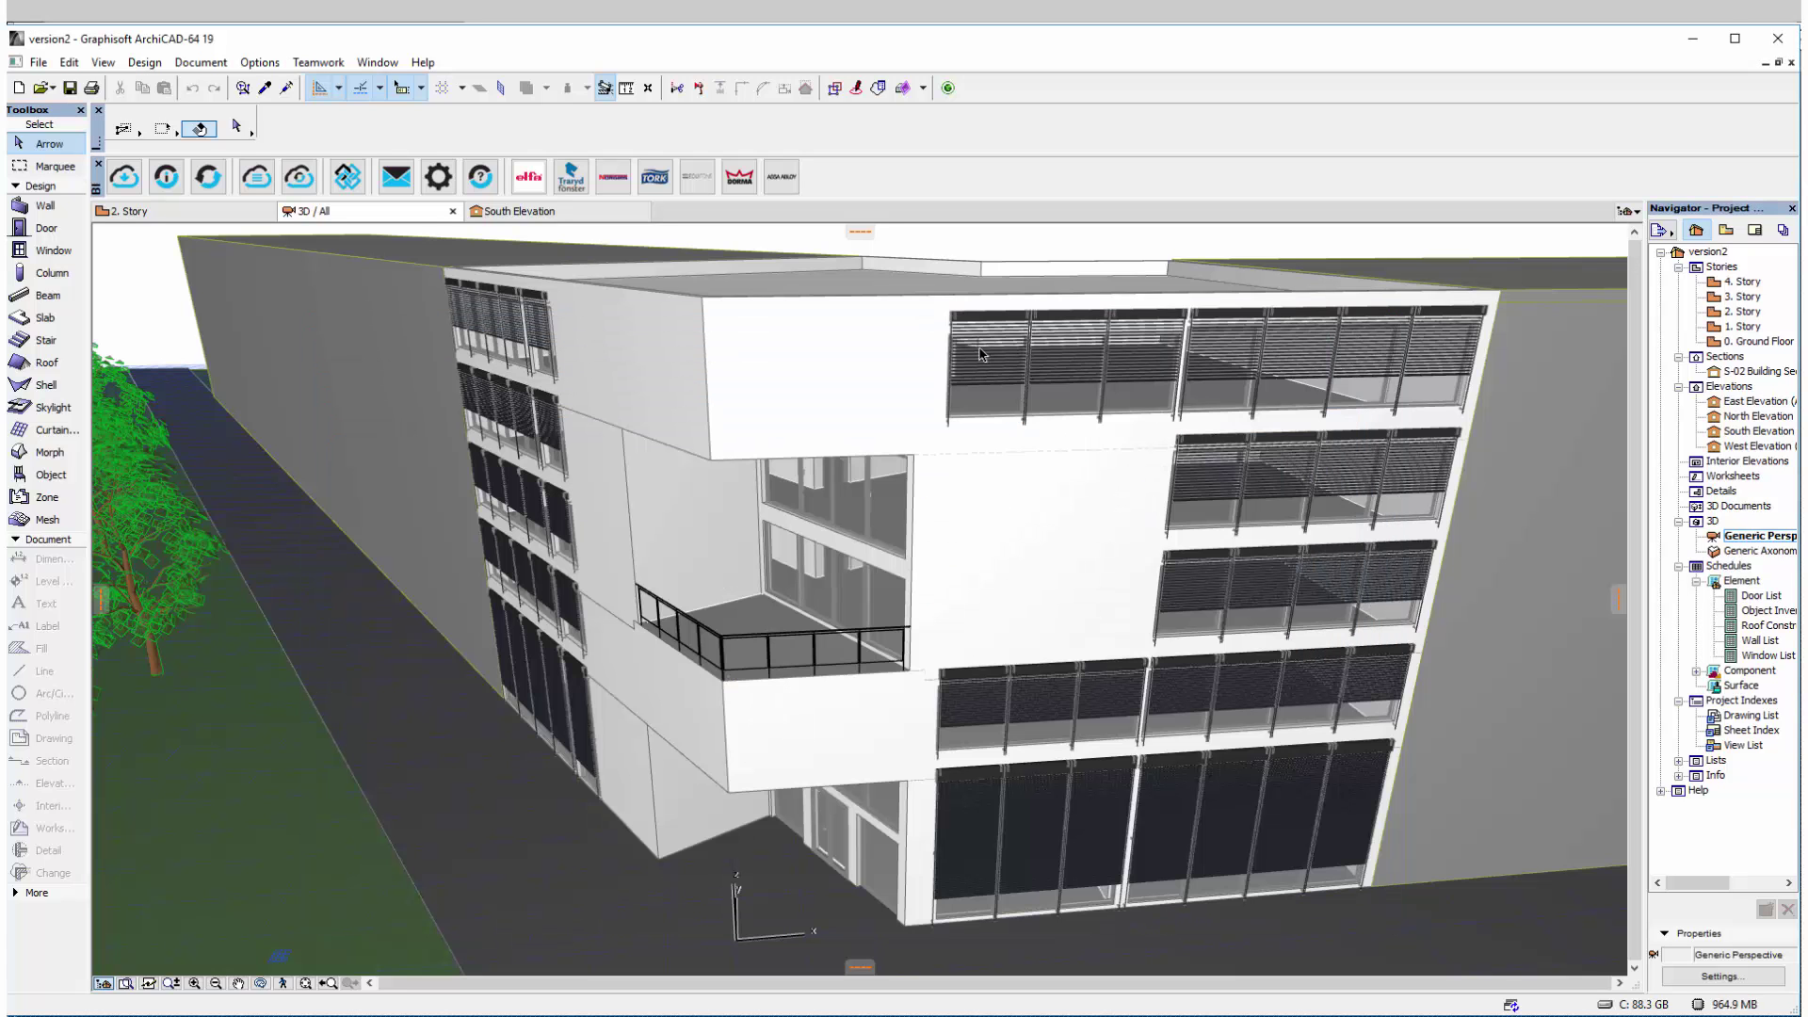
pyautogui.click(49, 476)
pyautogui.doubleClick(47, 476)
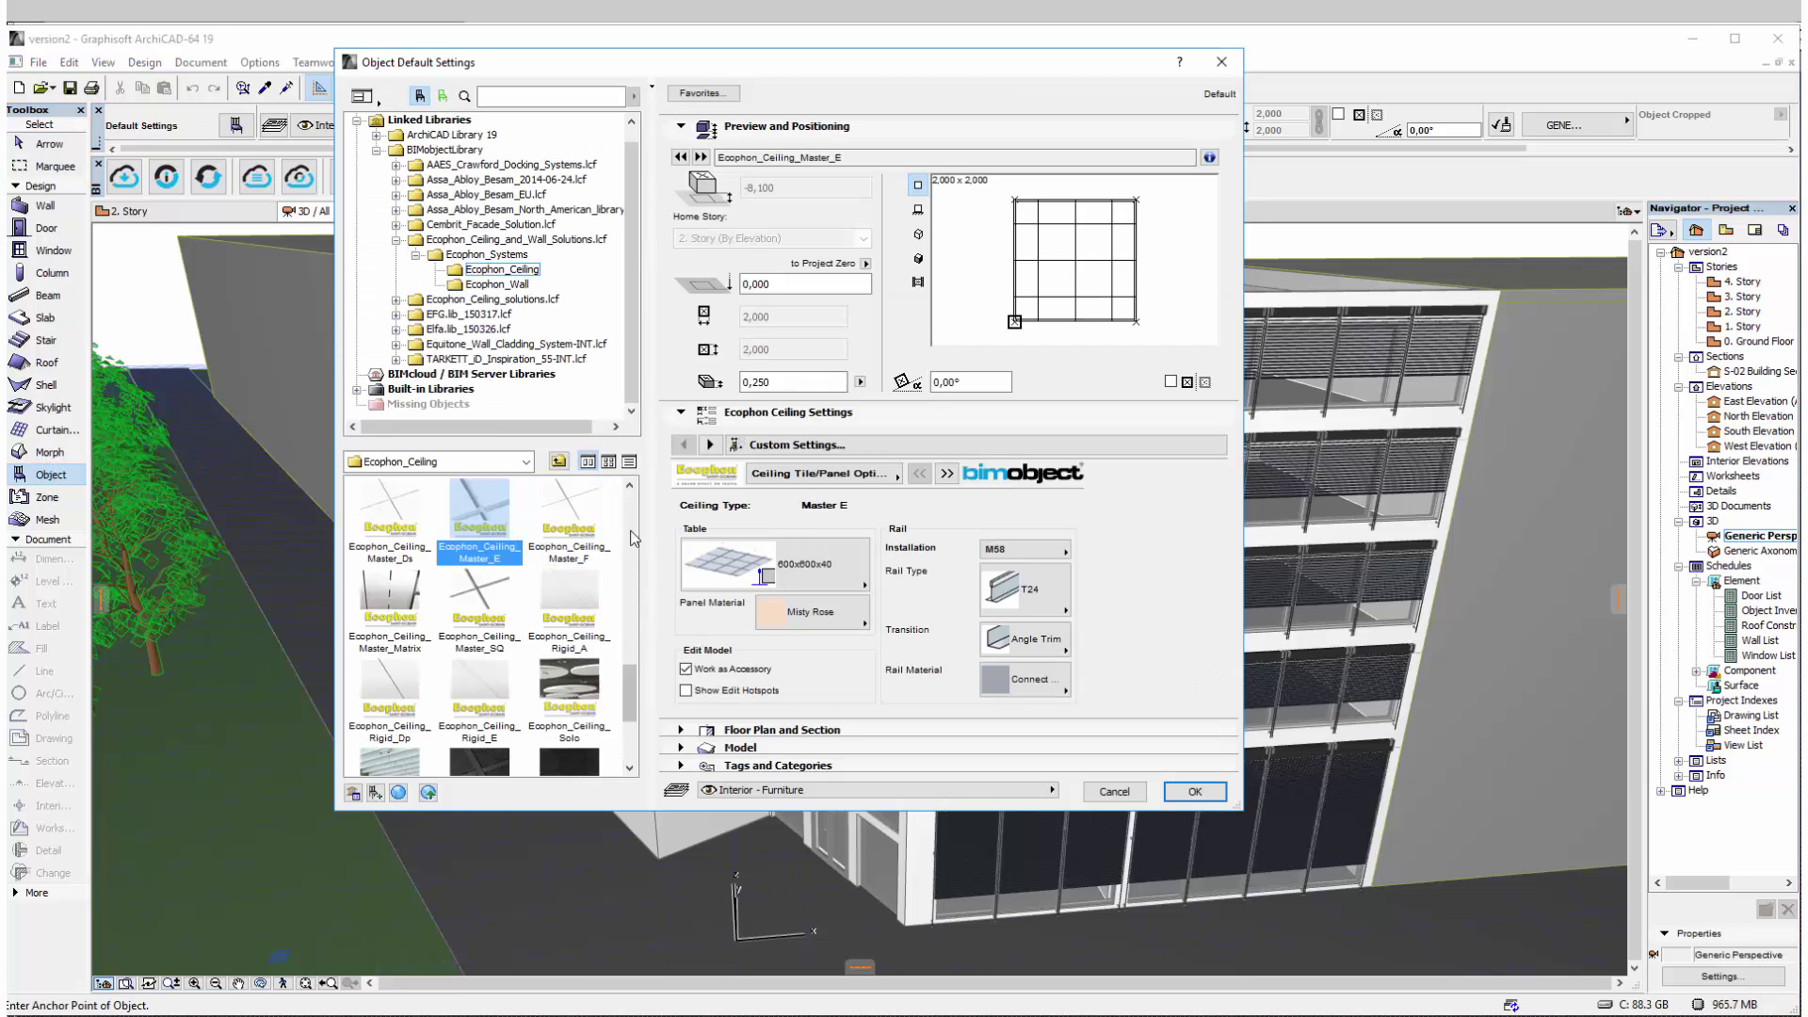
# - Review tile size, panel material, installation, rail type and transition options, keeping 600x600x40 Misty Rose and M58
pyautogui.click(852, 614)
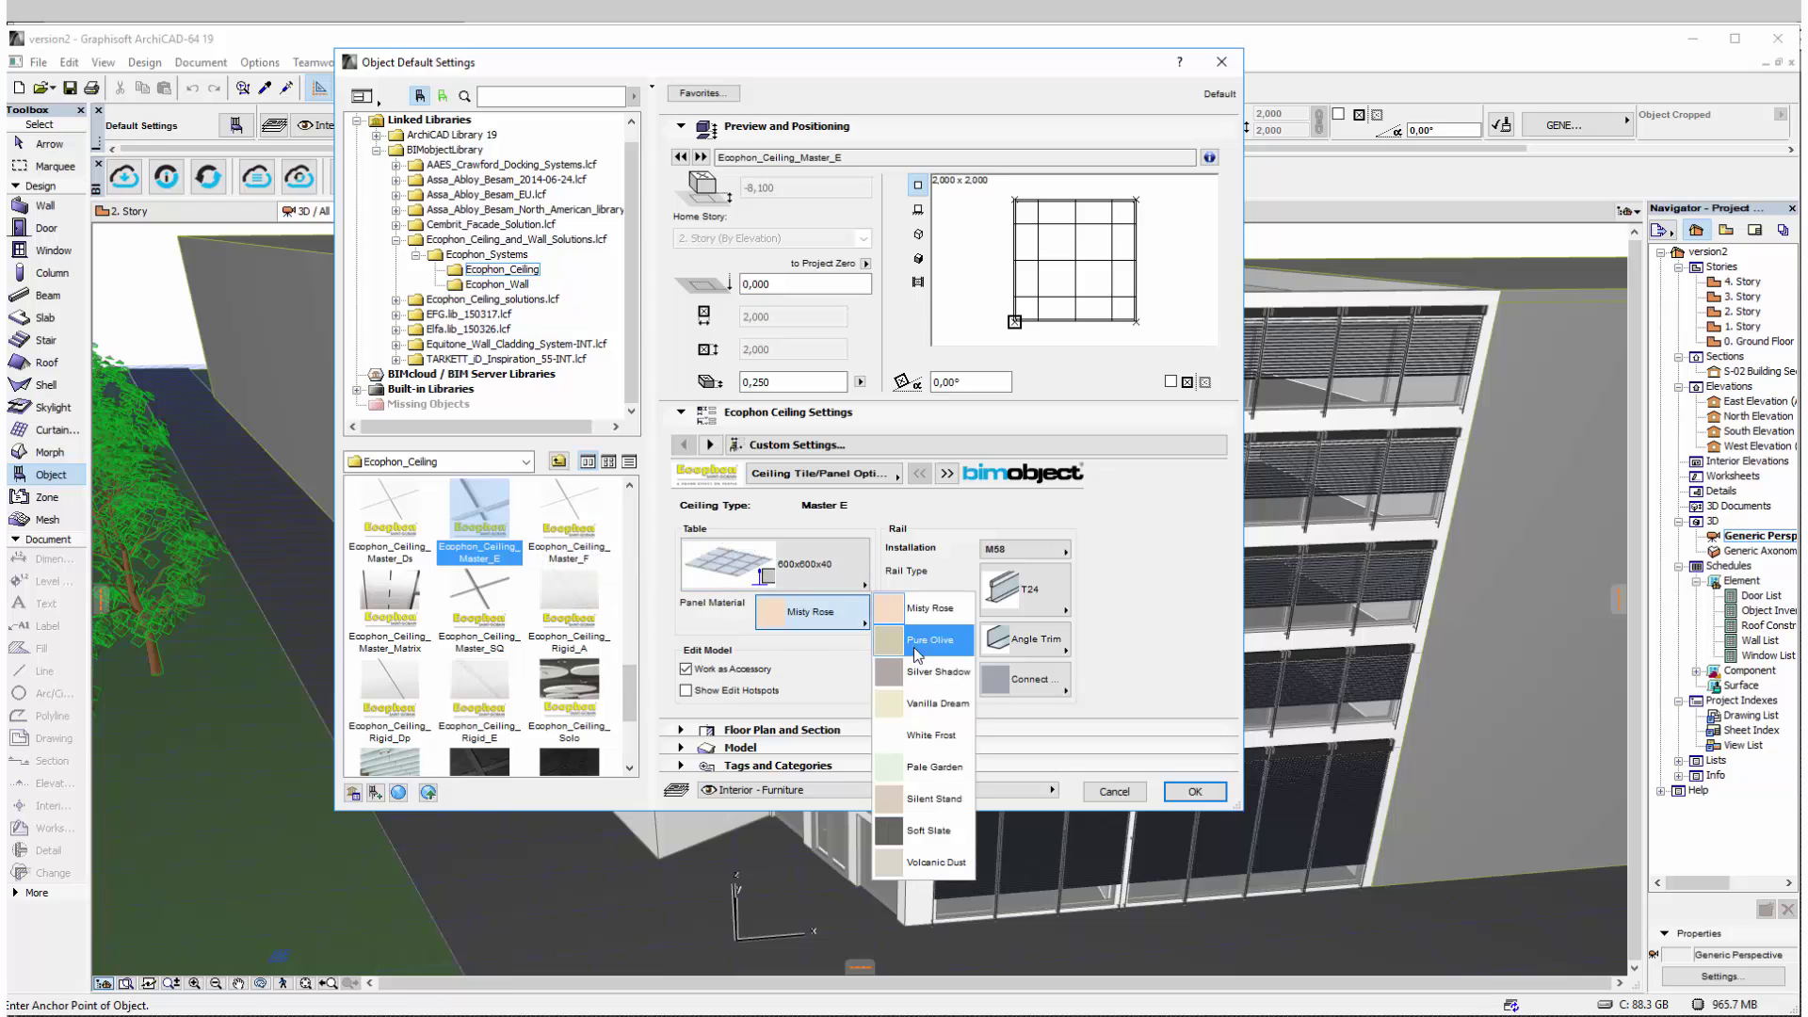
pyautogui.click(767, 623)
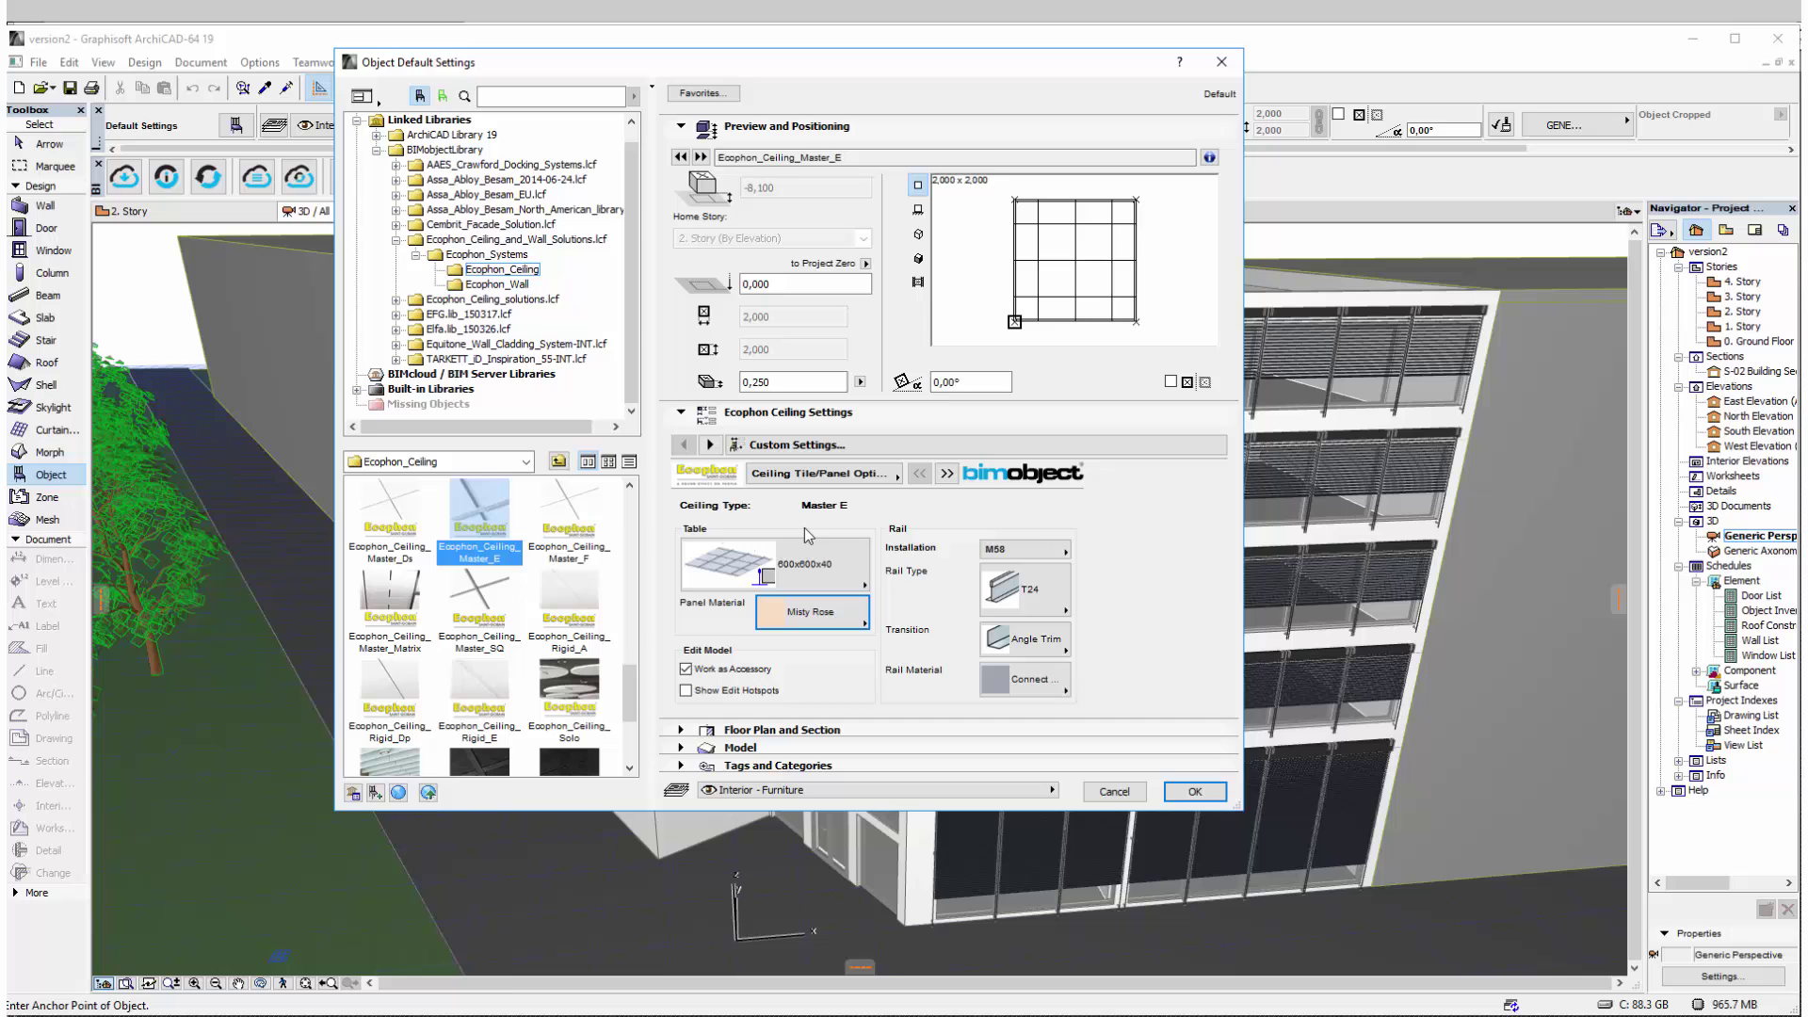
pyautogui.click(810, 563)
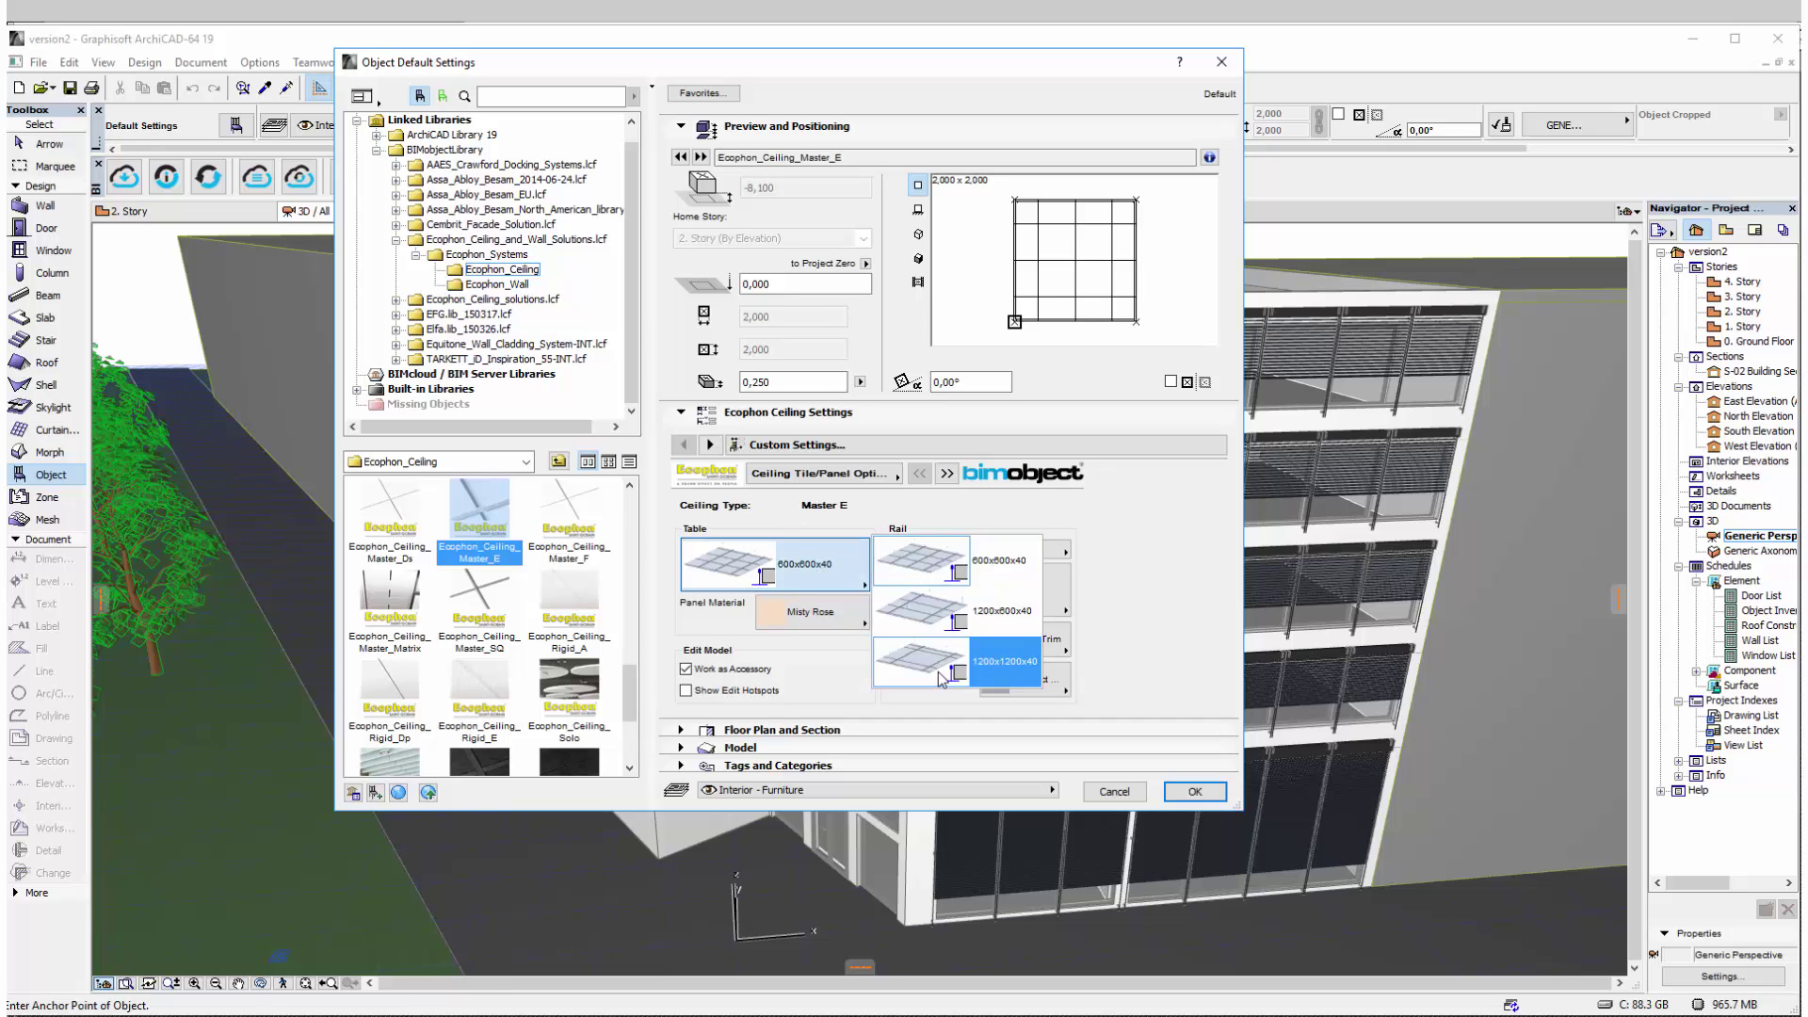
pyautogui.click(828, 618)
pyautogui.click(829, 615)
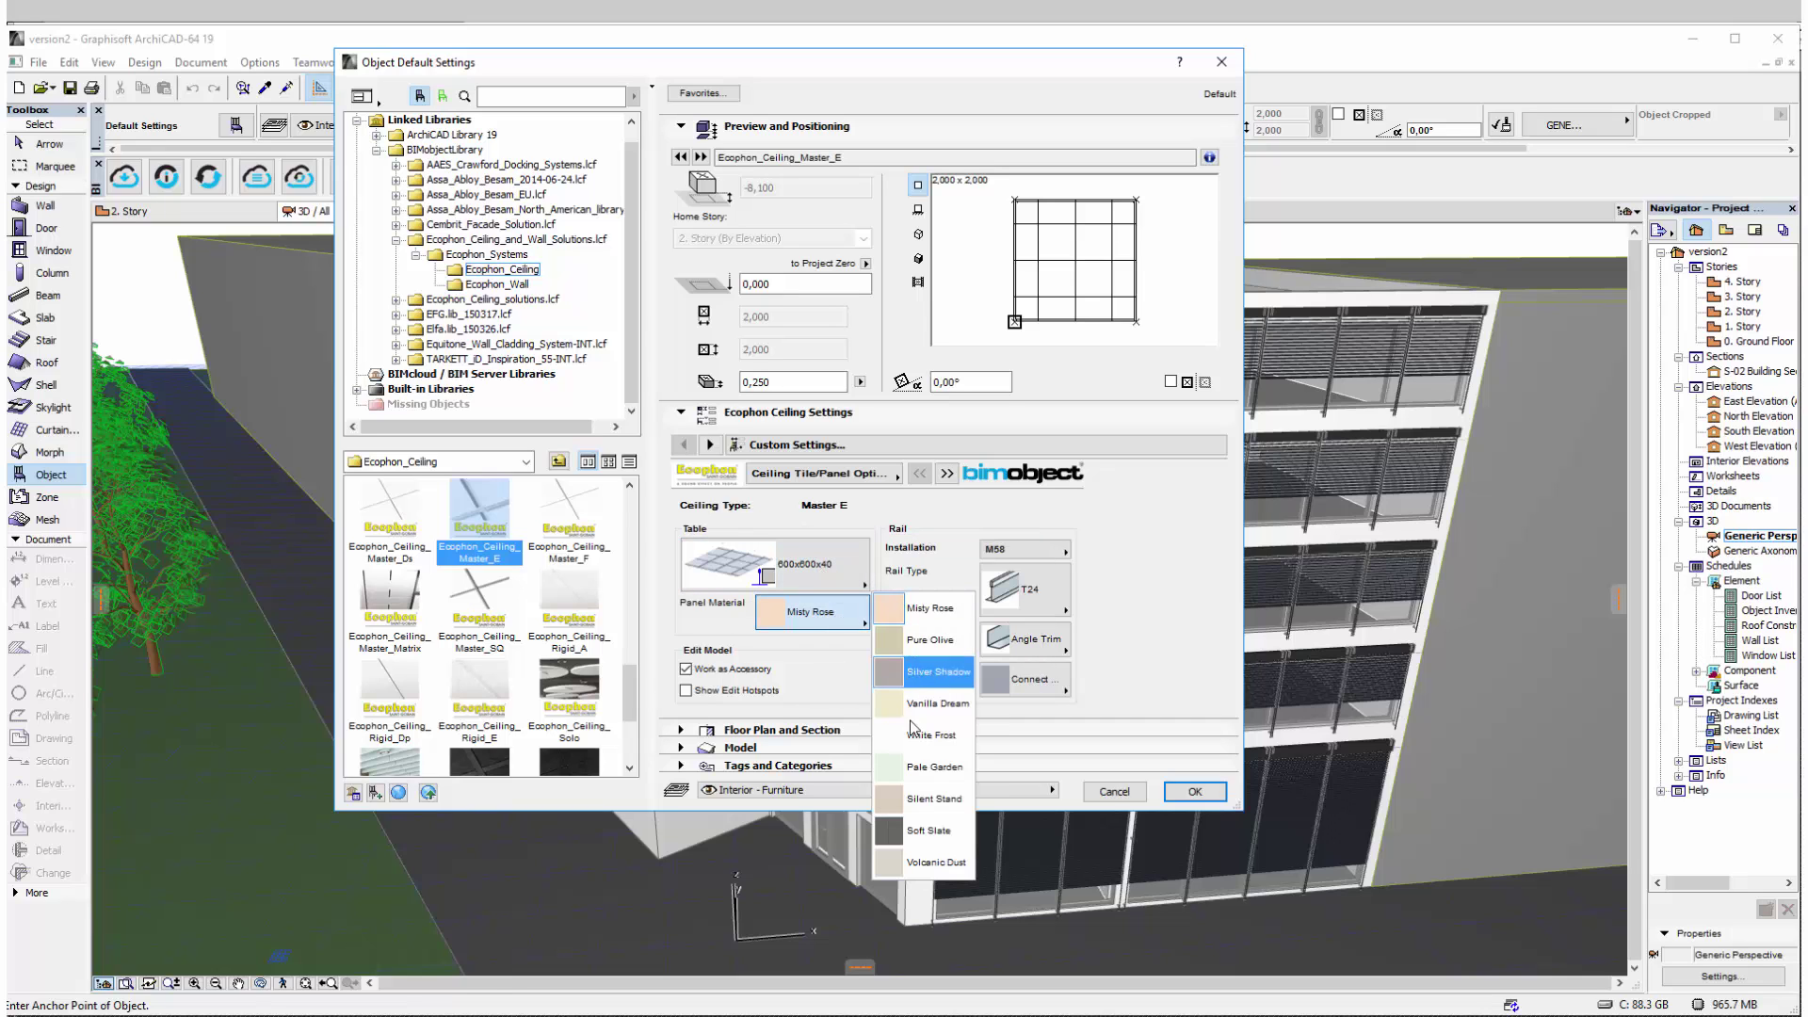
pyautogui.click(807, 648)
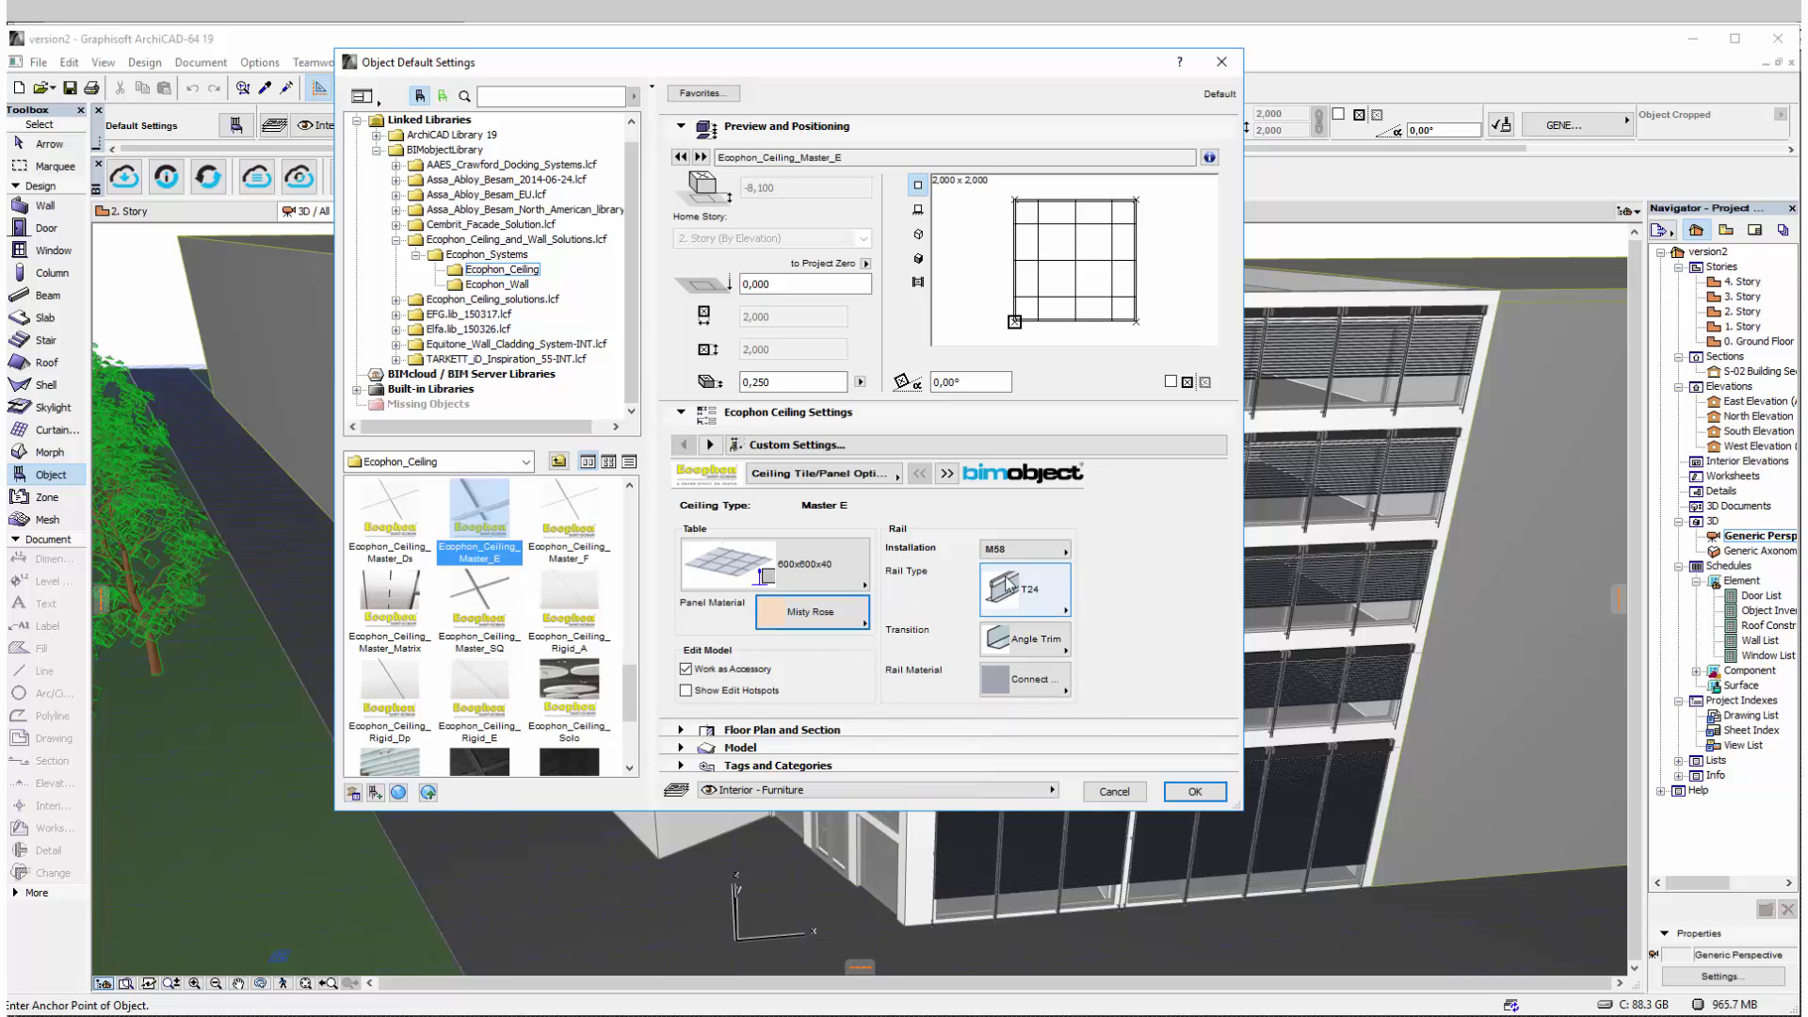
pyautogui.click(1017, 553)
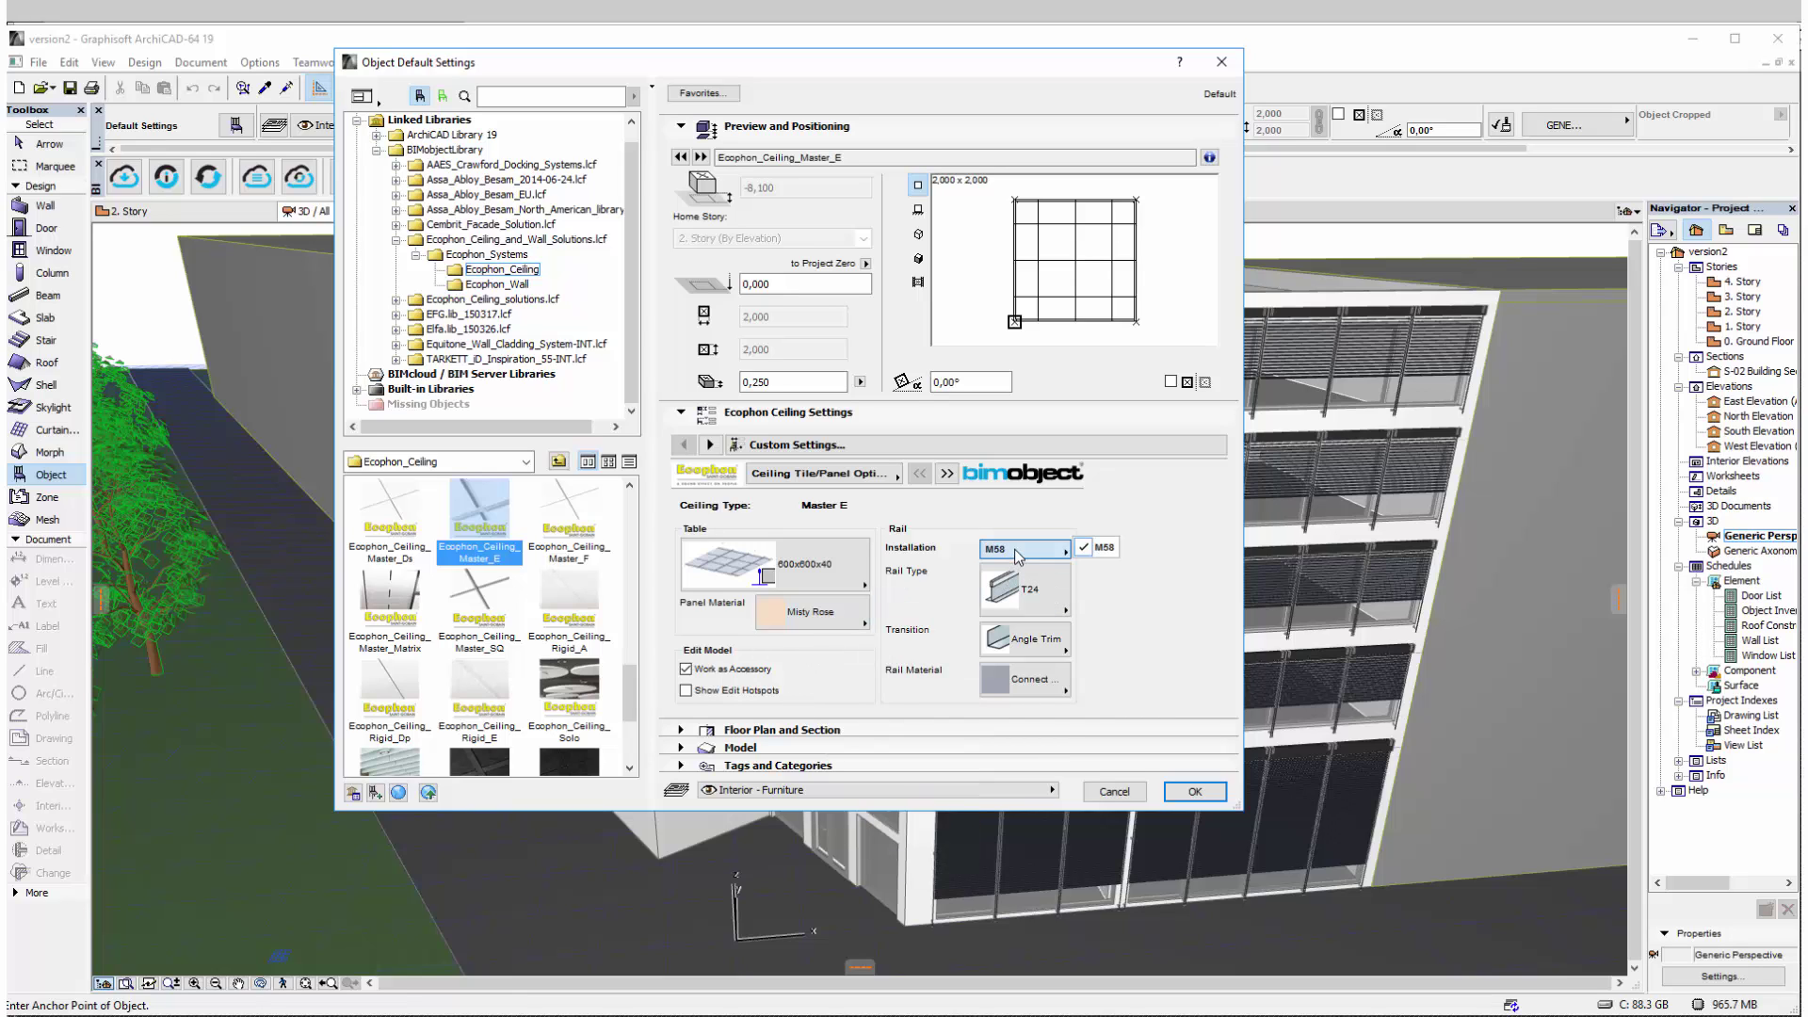
pyautogui.click(1054, 590)
pyautogui.click(1059, 594)
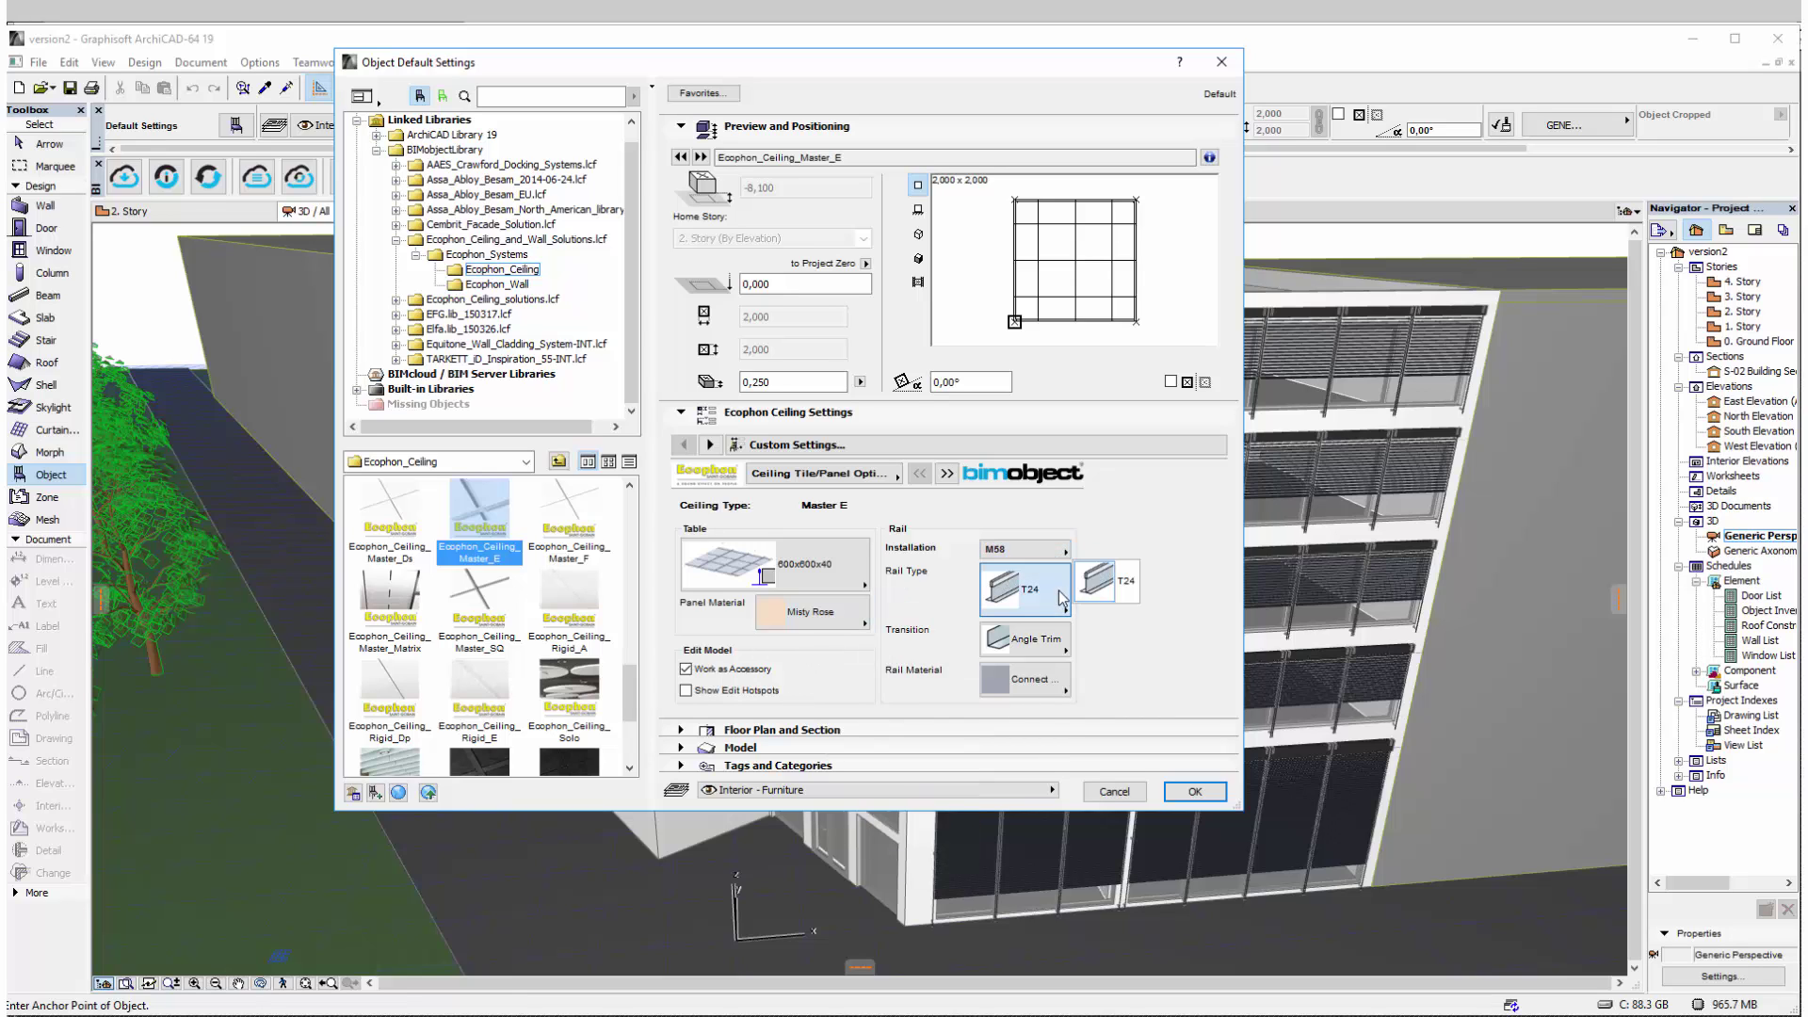
pyautogui.click(1052, 646)
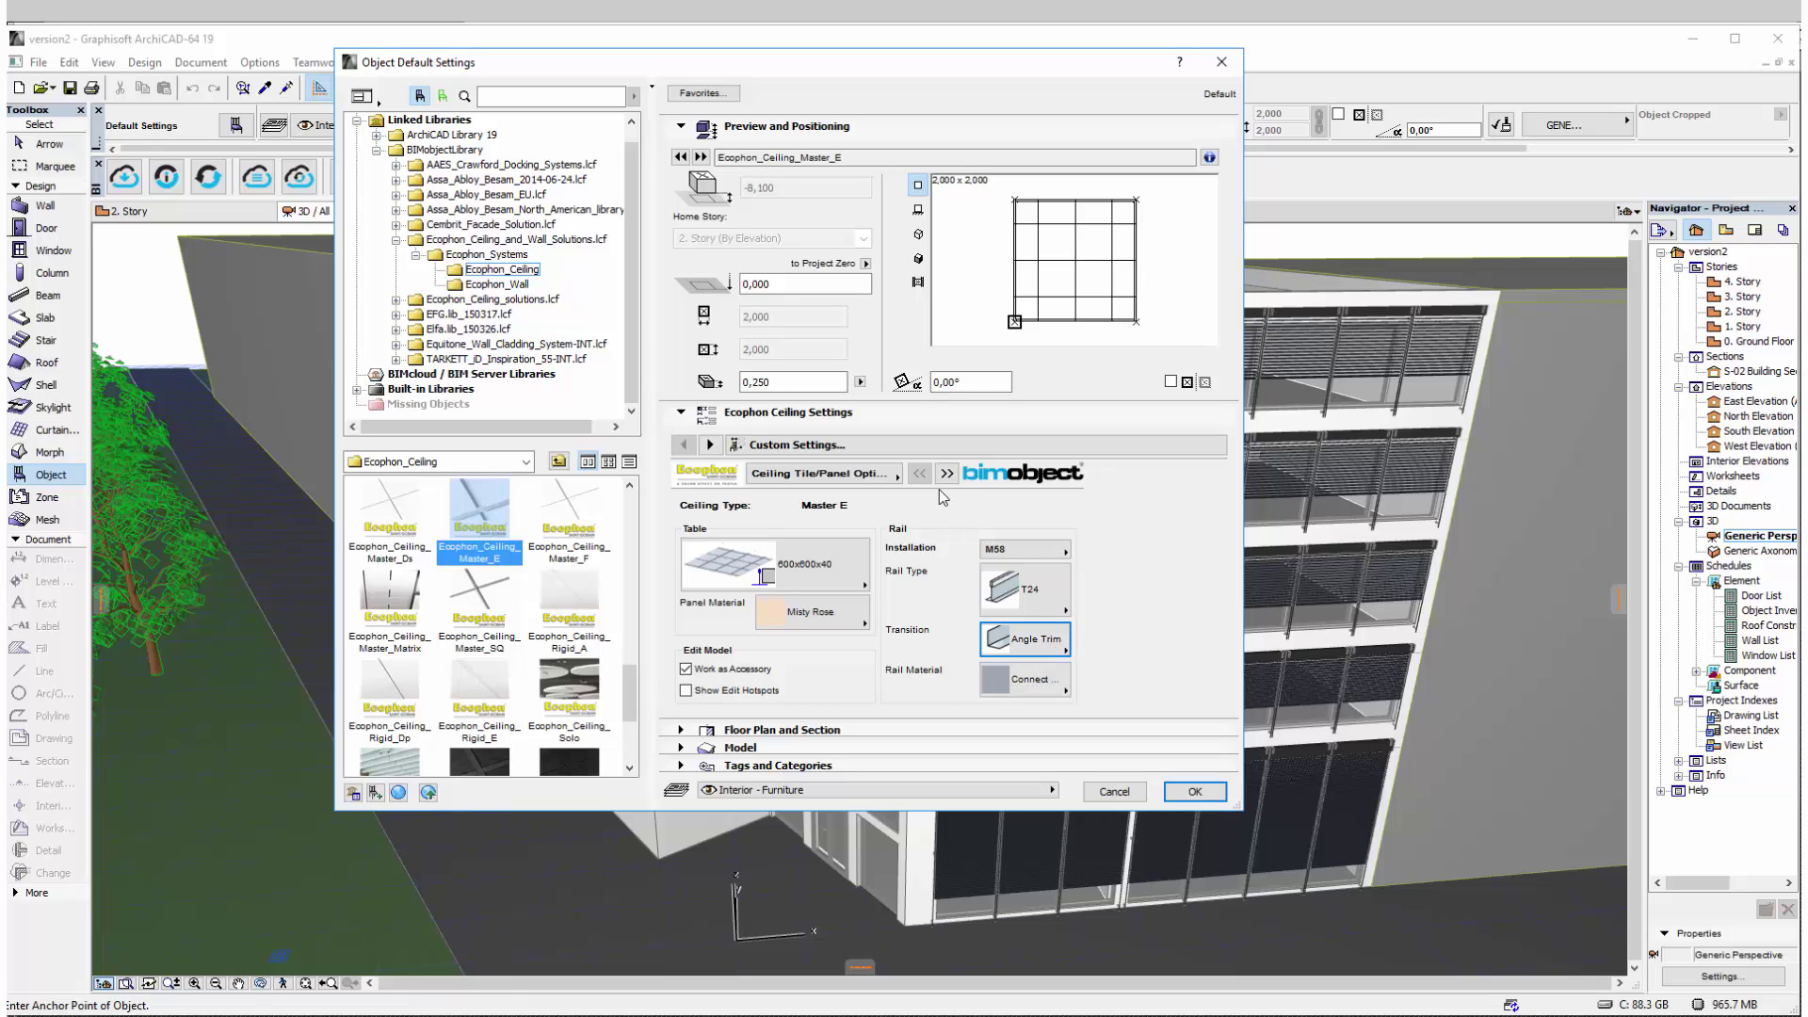
# - Page through the hanger, 2D/3D and description pages to the manufacturer Information page
pyautogui.click(947, 474)
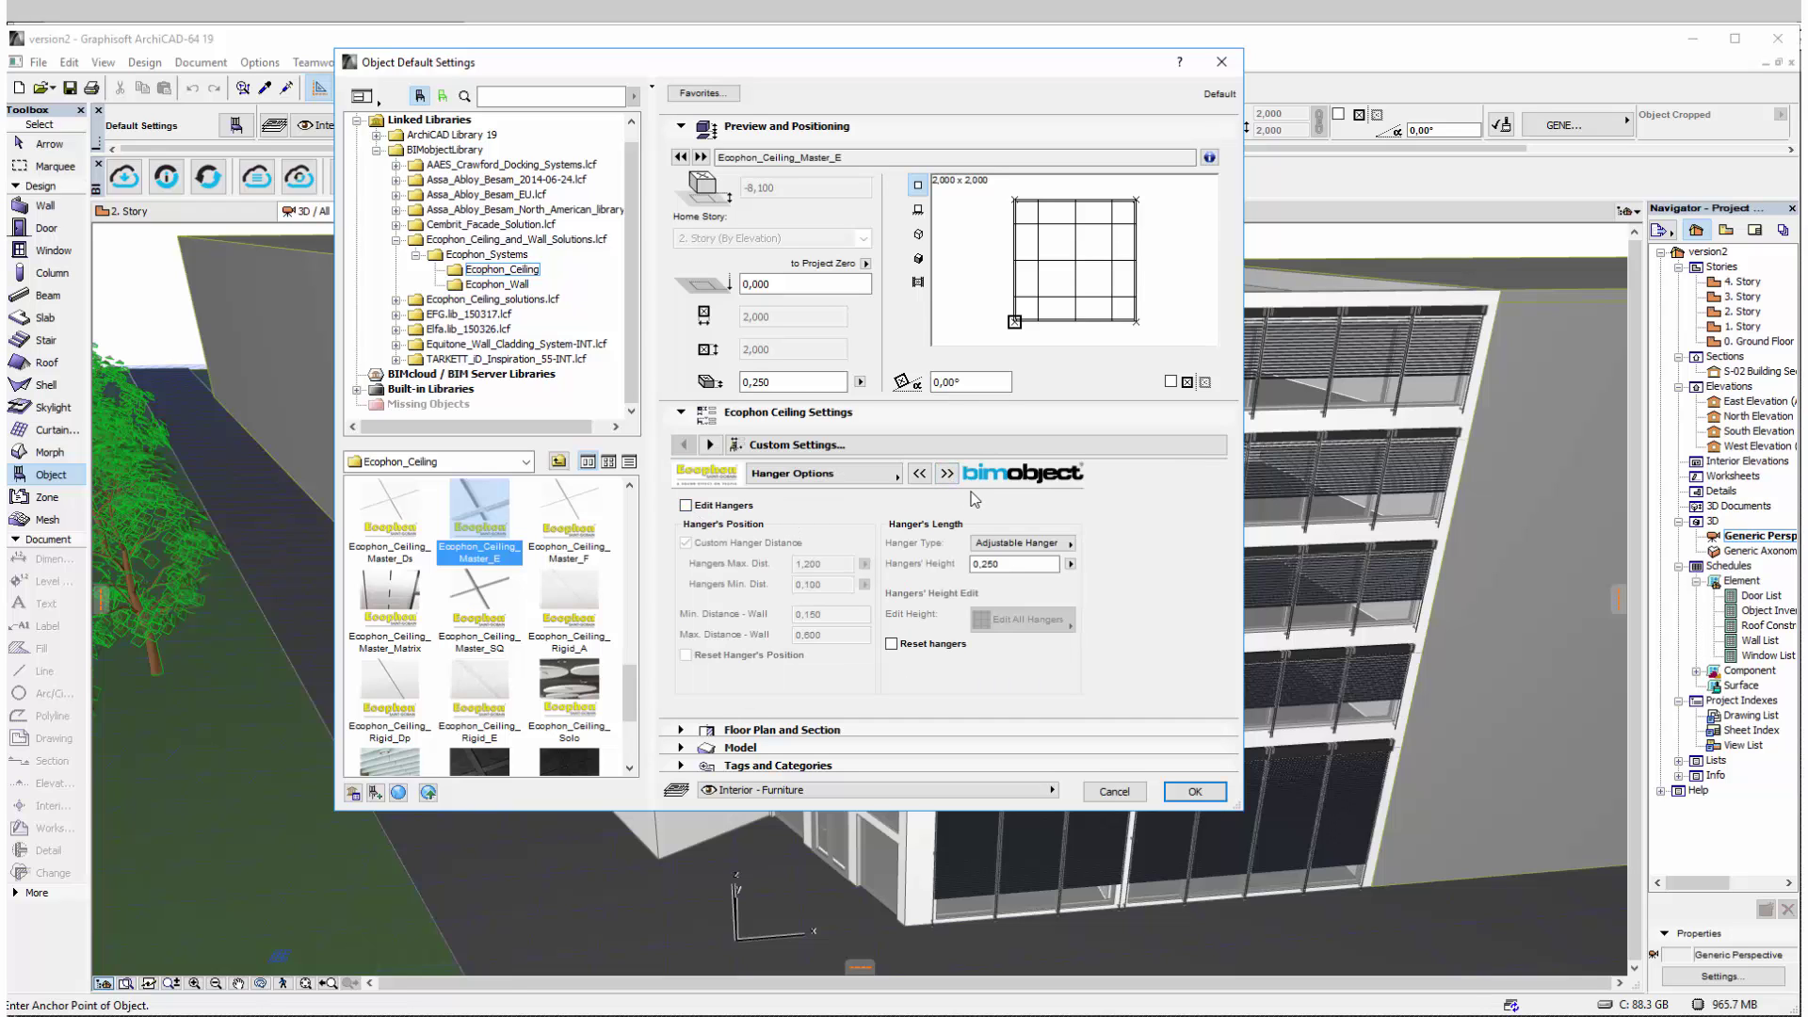
pyautogui.click(947, 474)
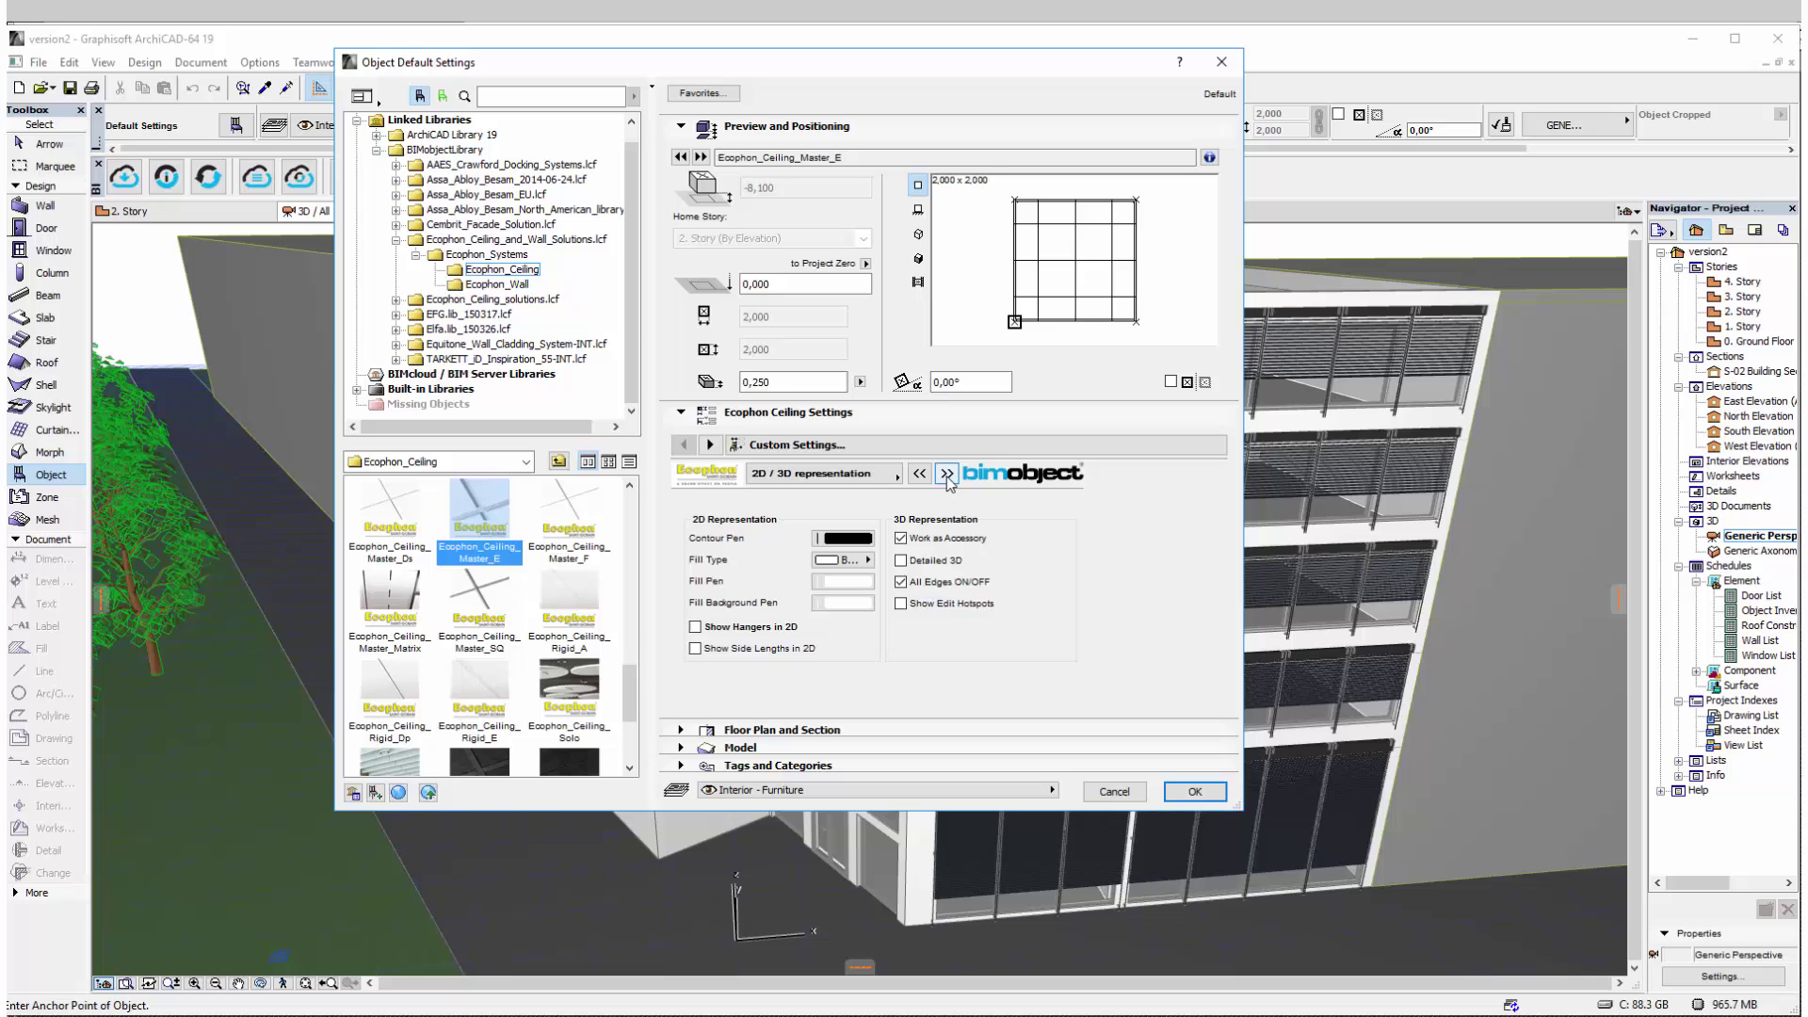
pyautogui.click(947, 473)
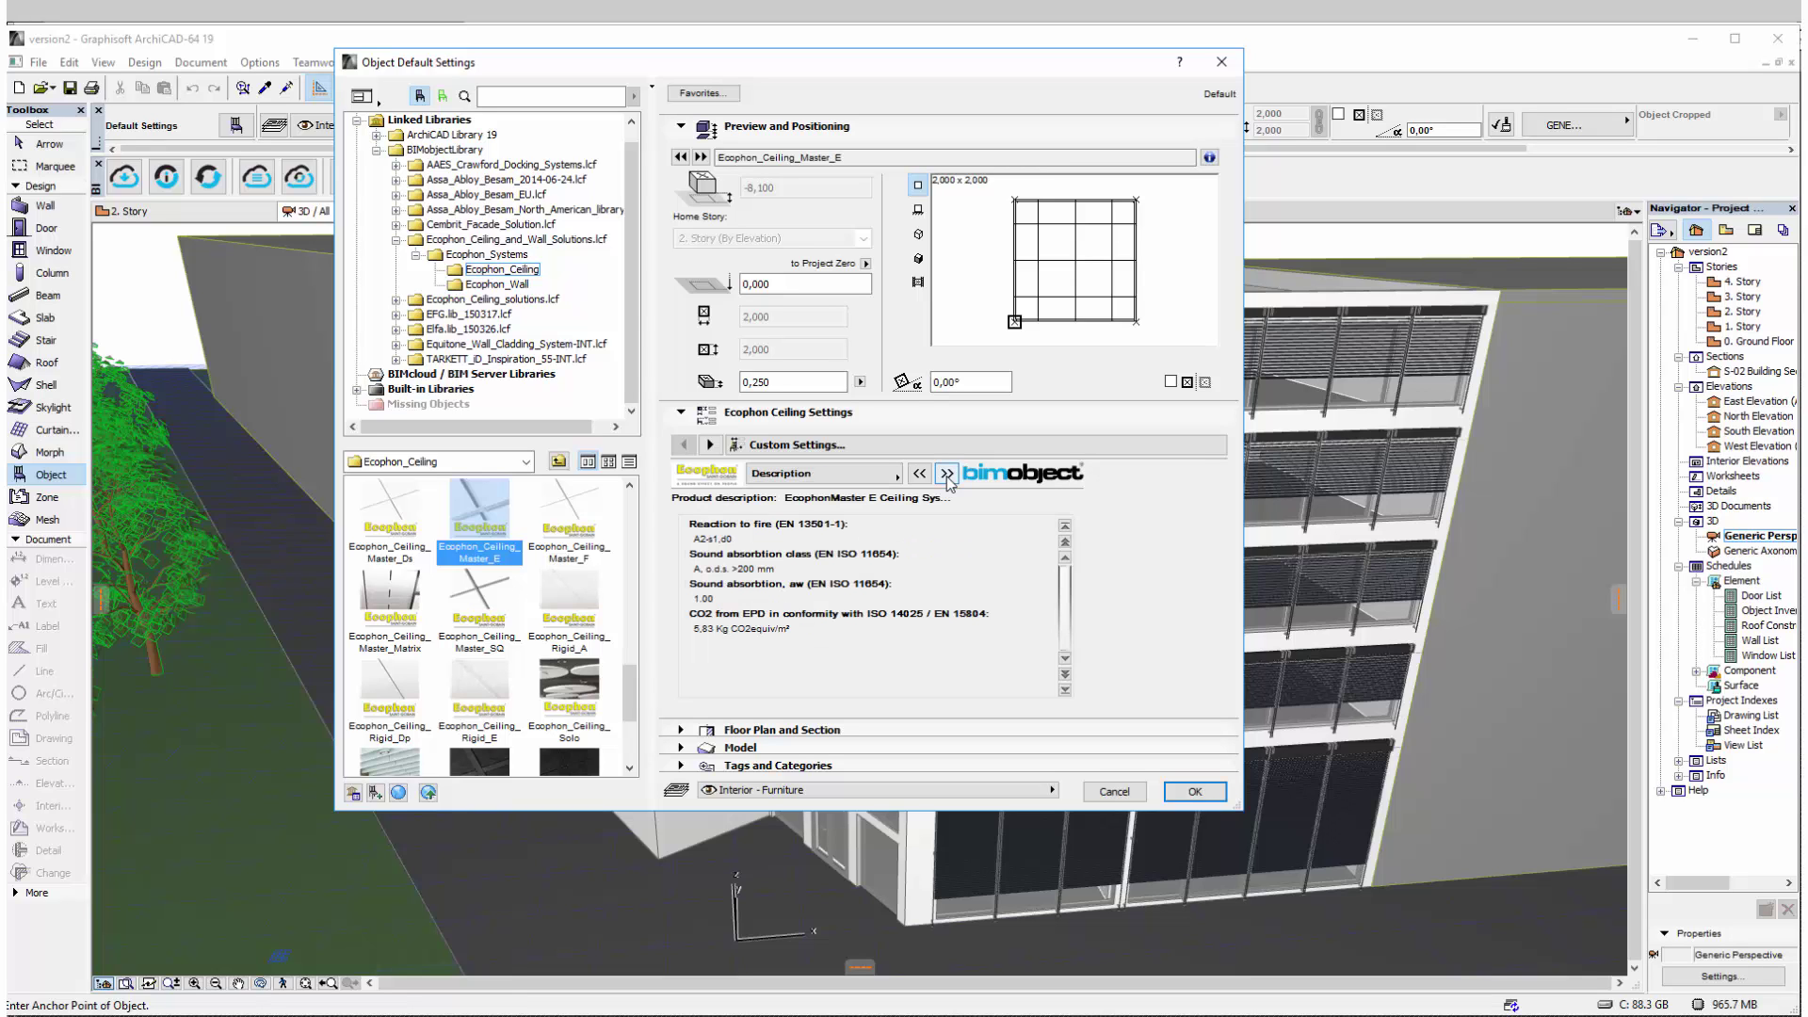
pyautogui.click(946, 474)
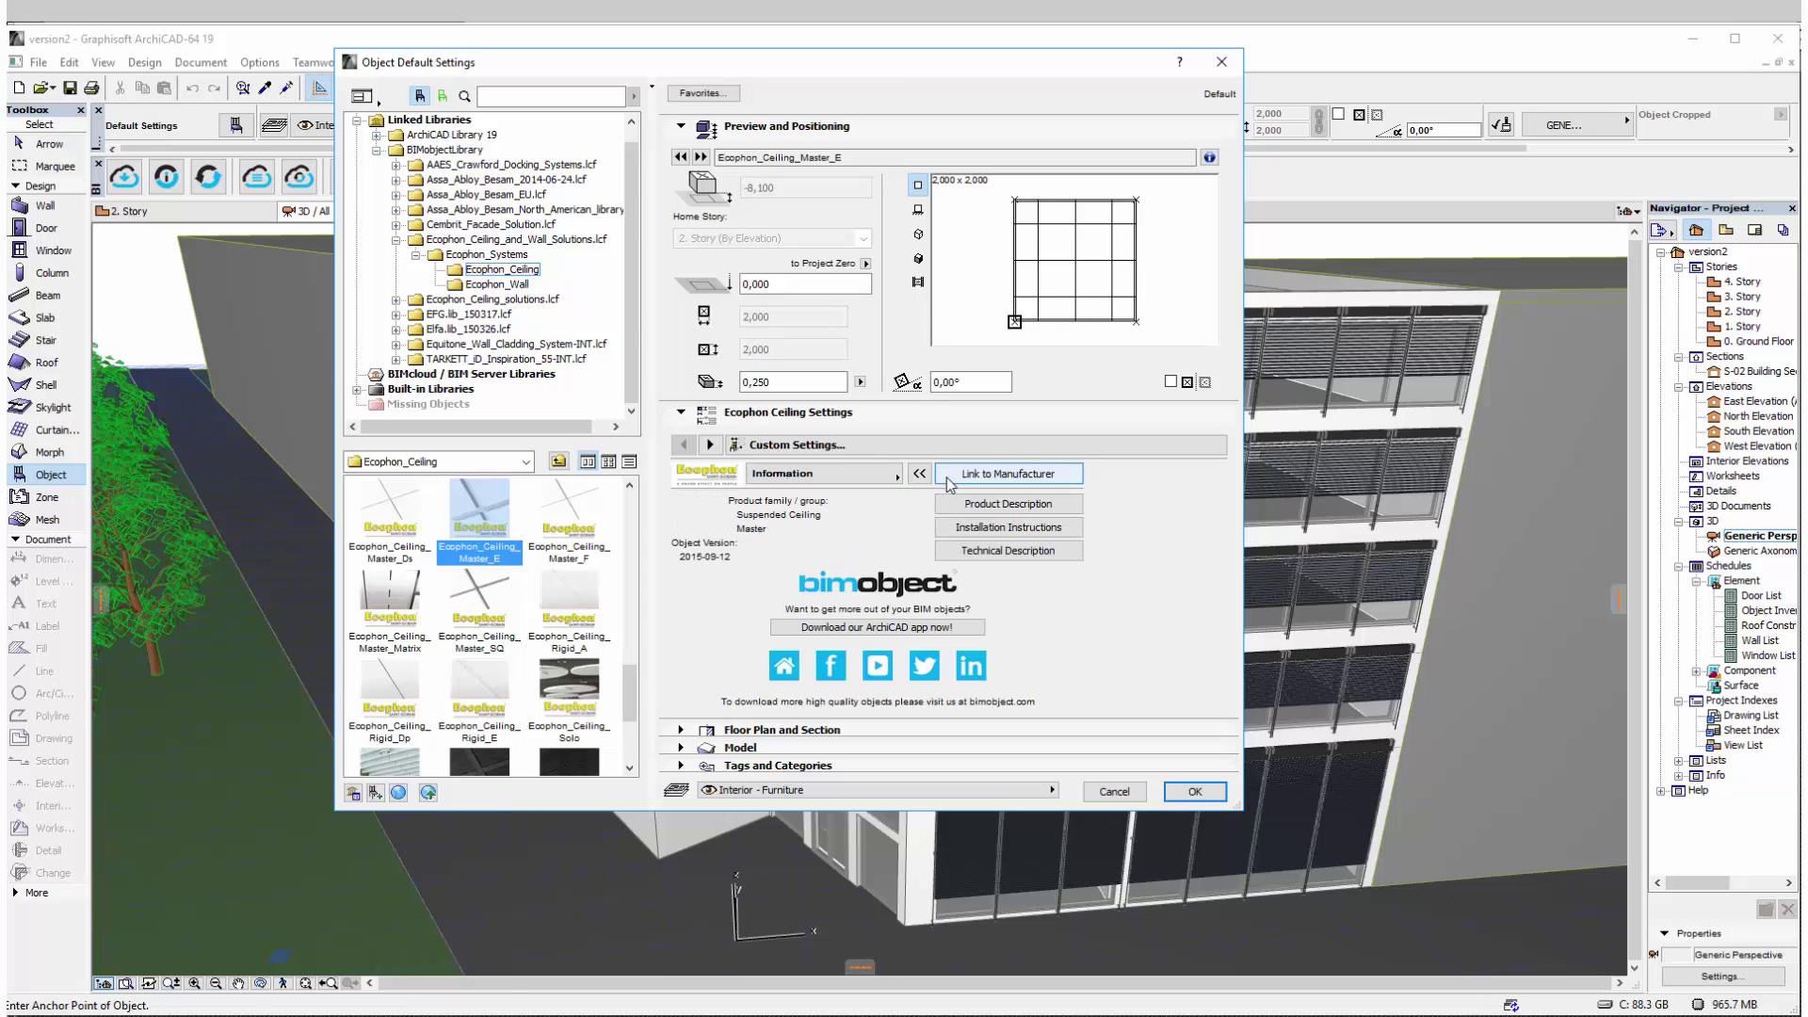
# - Open the Master E technical description, installation instructions and bimobject product page in Chrome
pyautogui.click(1008, 551)
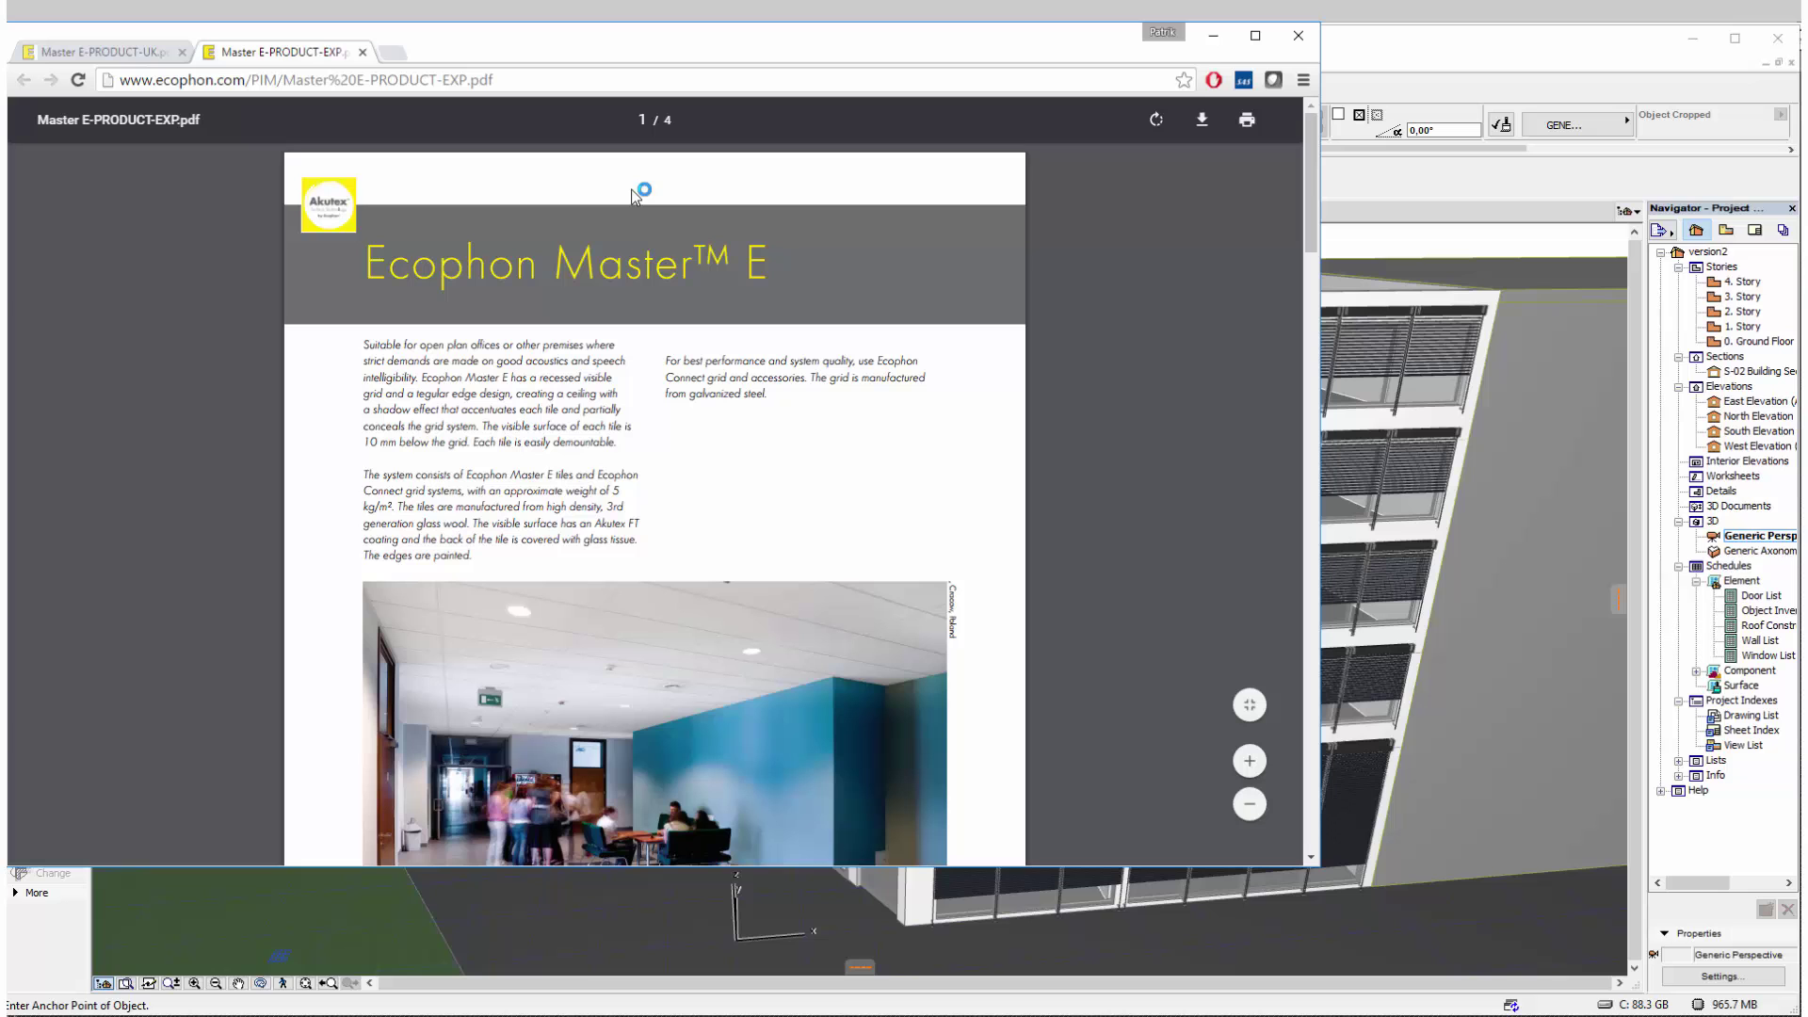
pyautogui.hotkey('alt', 'Tab')
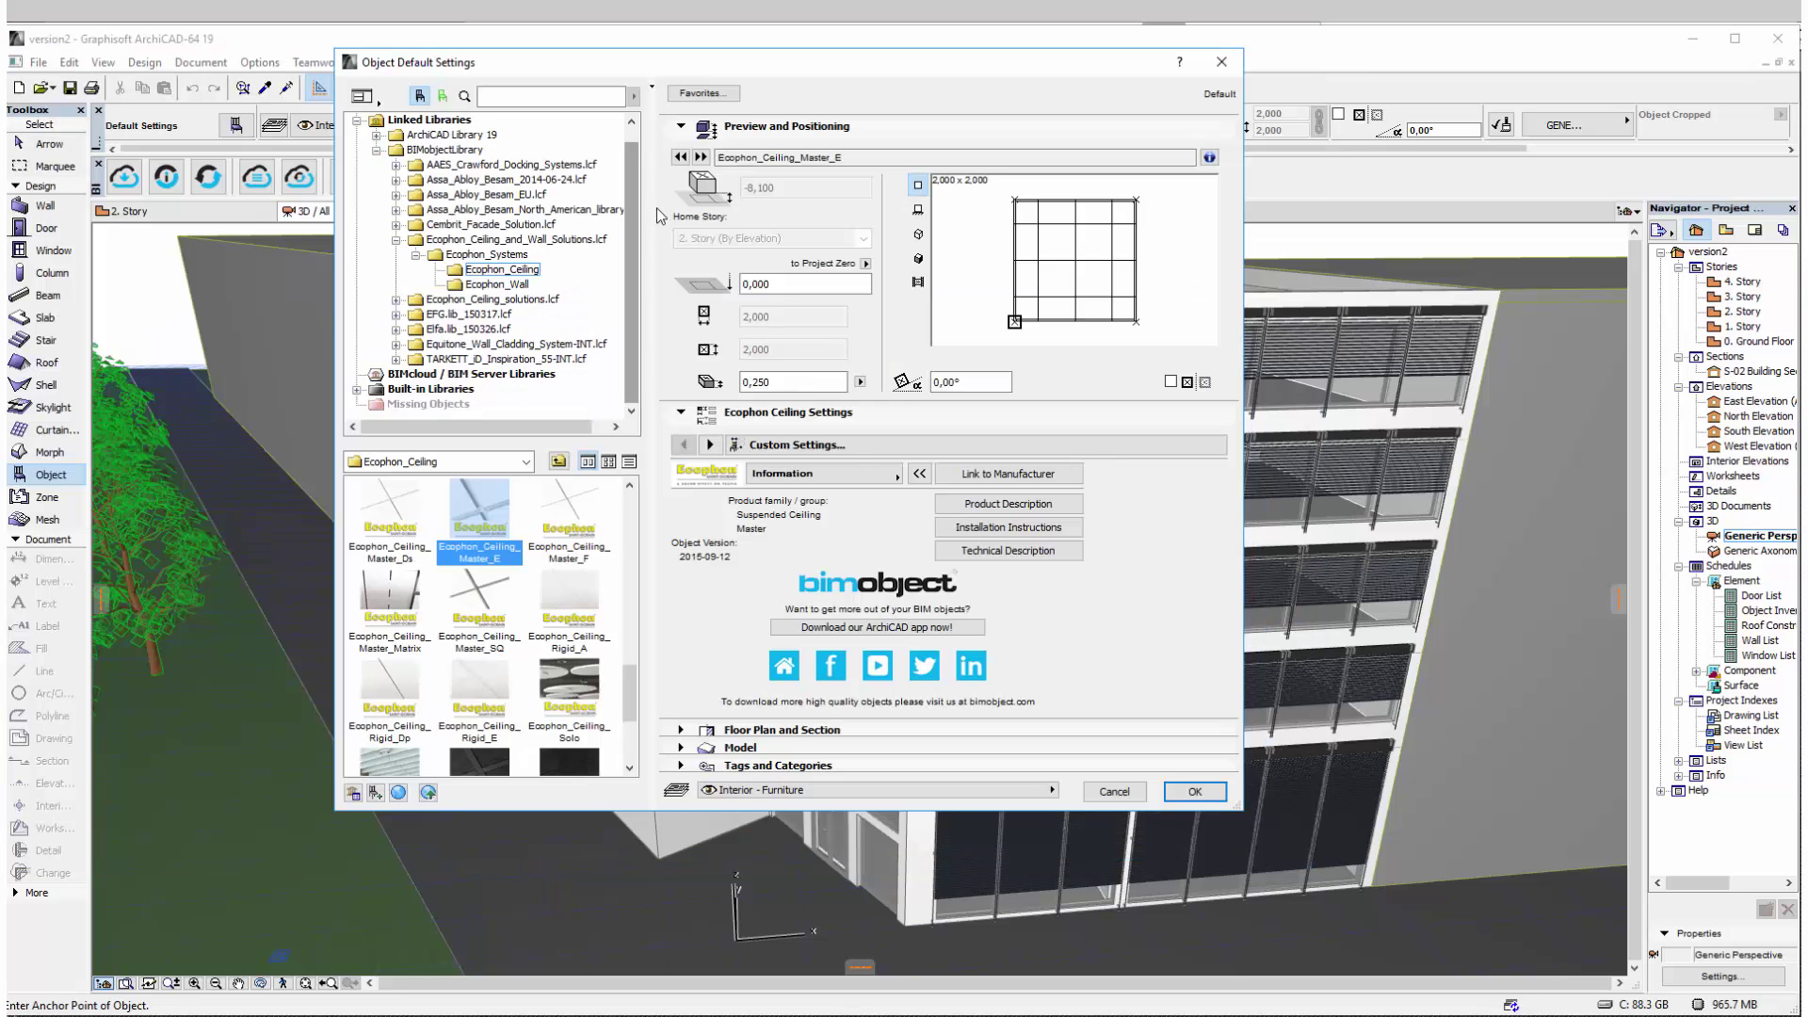
pyautogui.click(1012, 534)
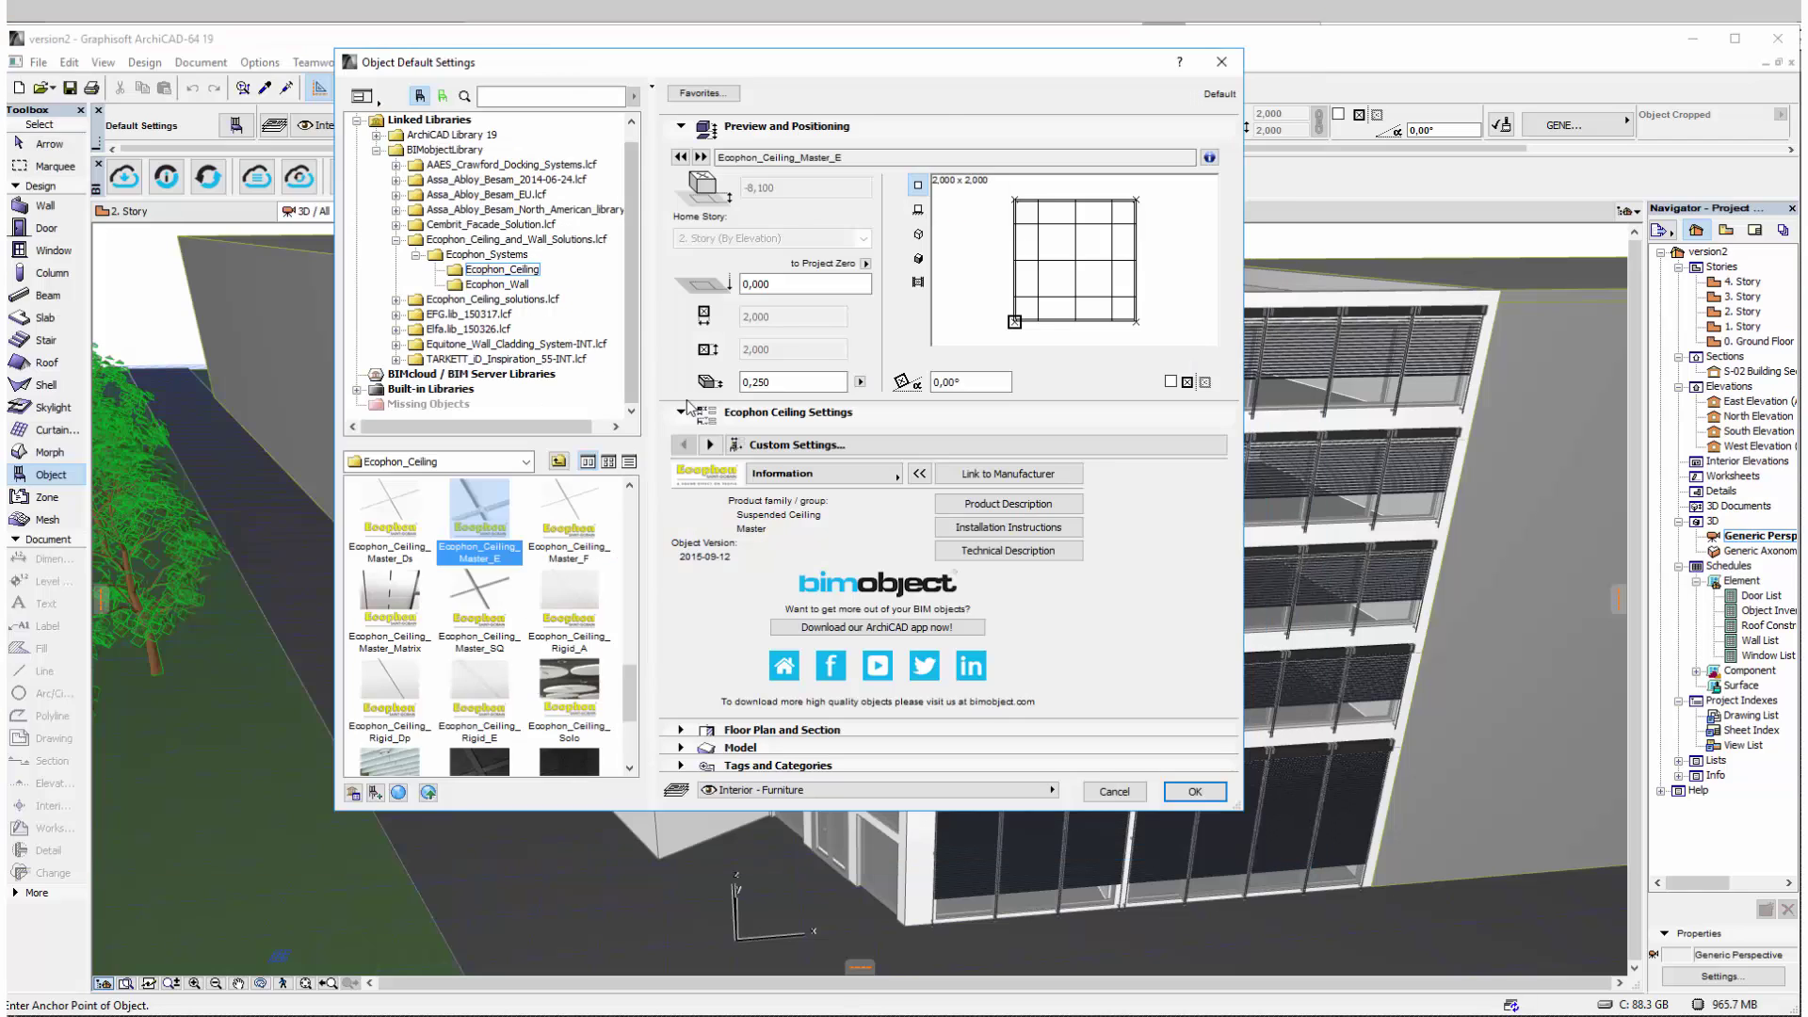
pyautogui.hotkey('alt', 'Tab')
pyautogui.click(1009, 505)
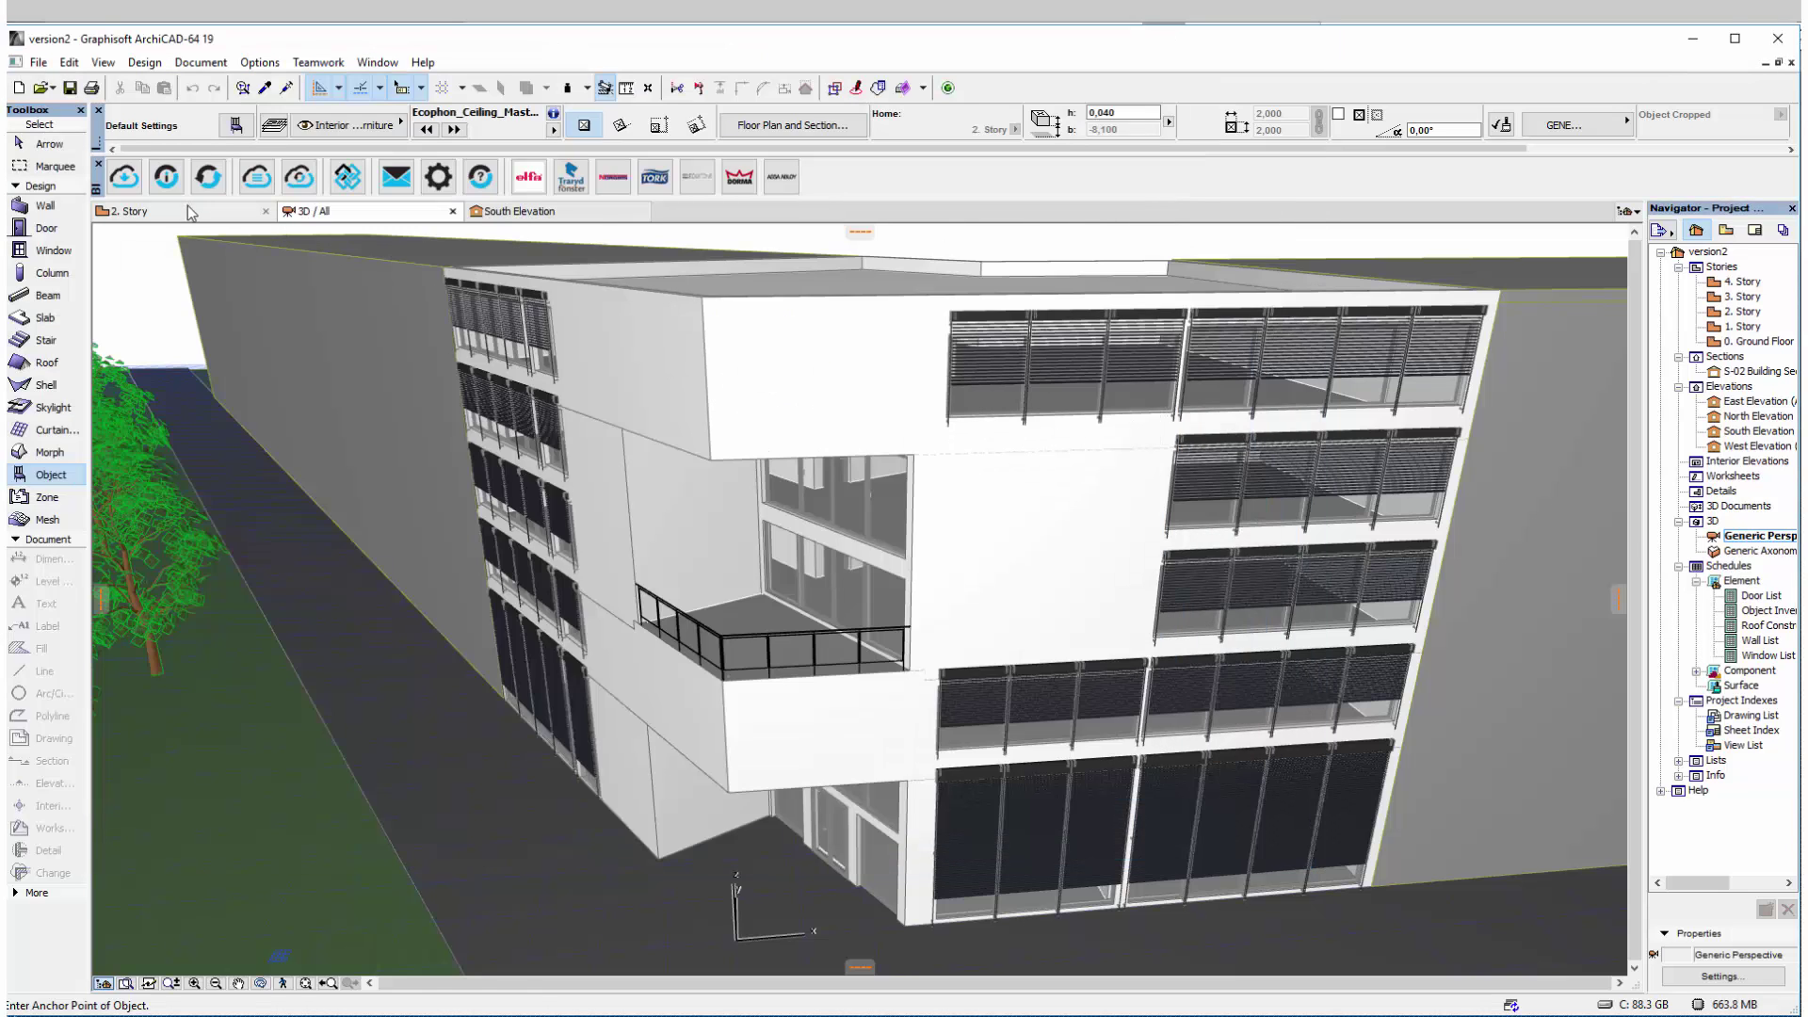
# - Select Zone 02 on the 2. Story floor plan and center it in the view
pyautogui.click(191, 211)
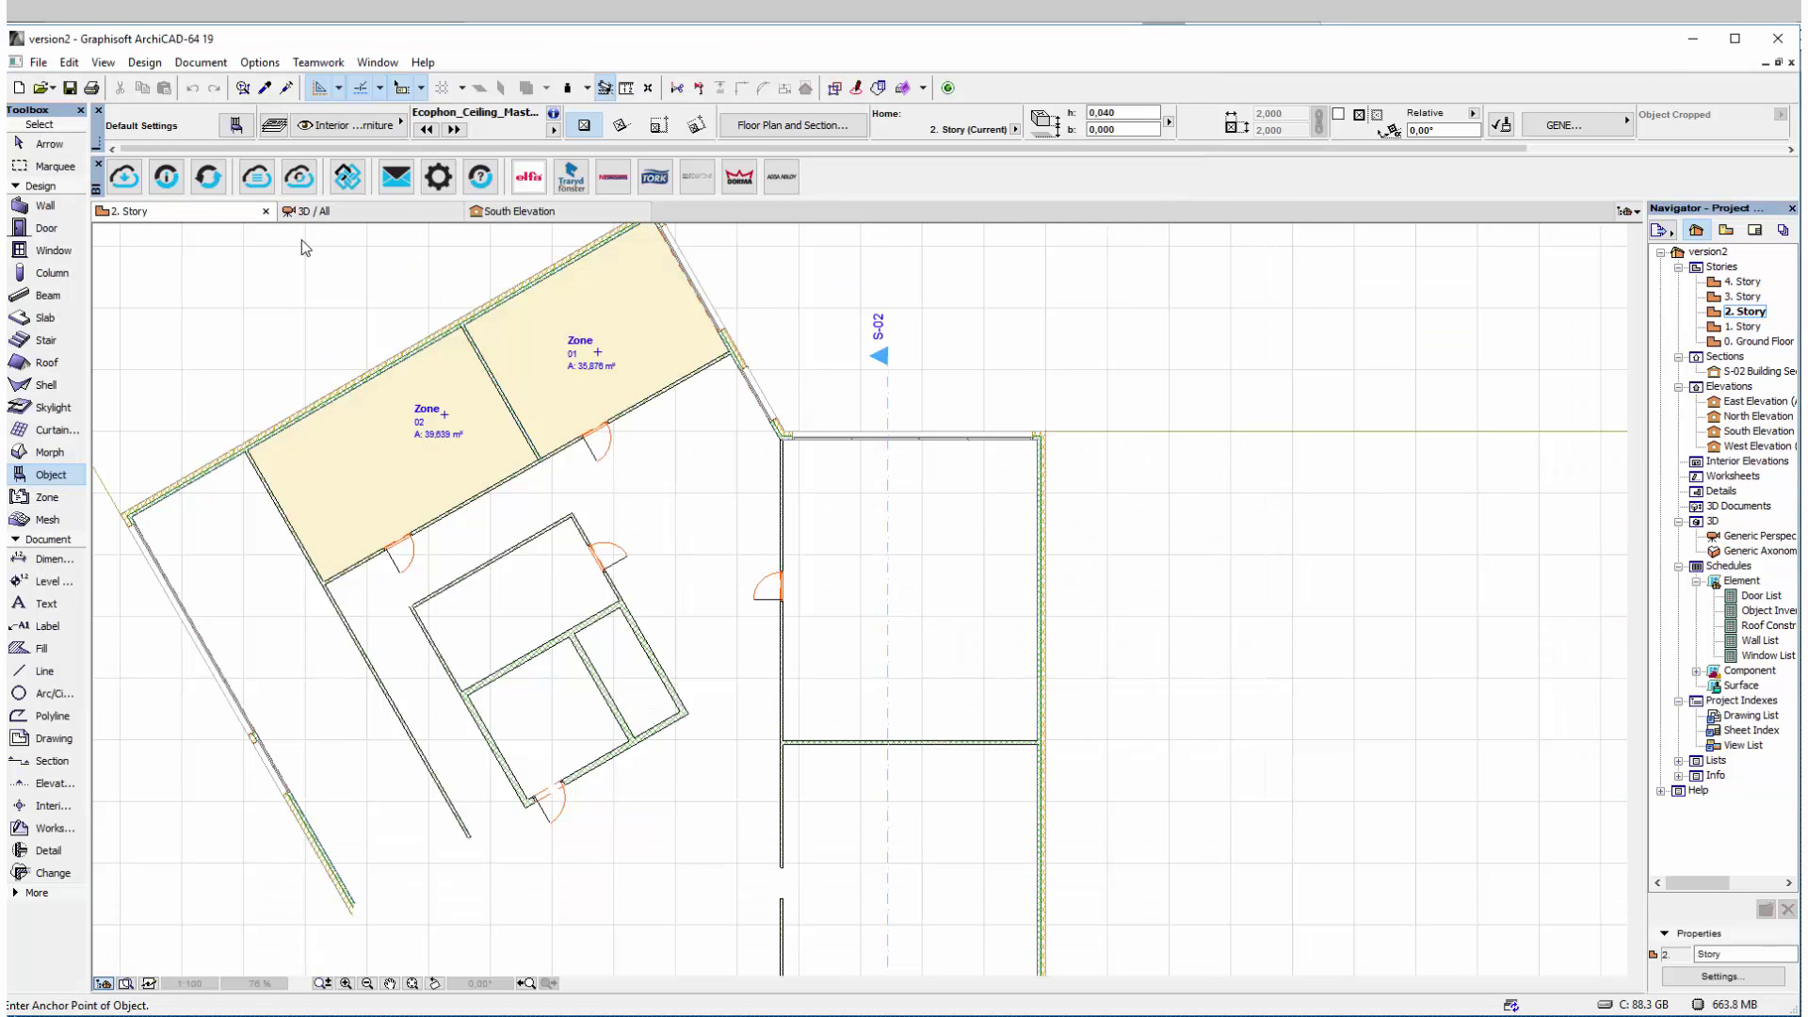
pyautogui.click(800, 389)
pyautogui.scroll(4, 801, 388)
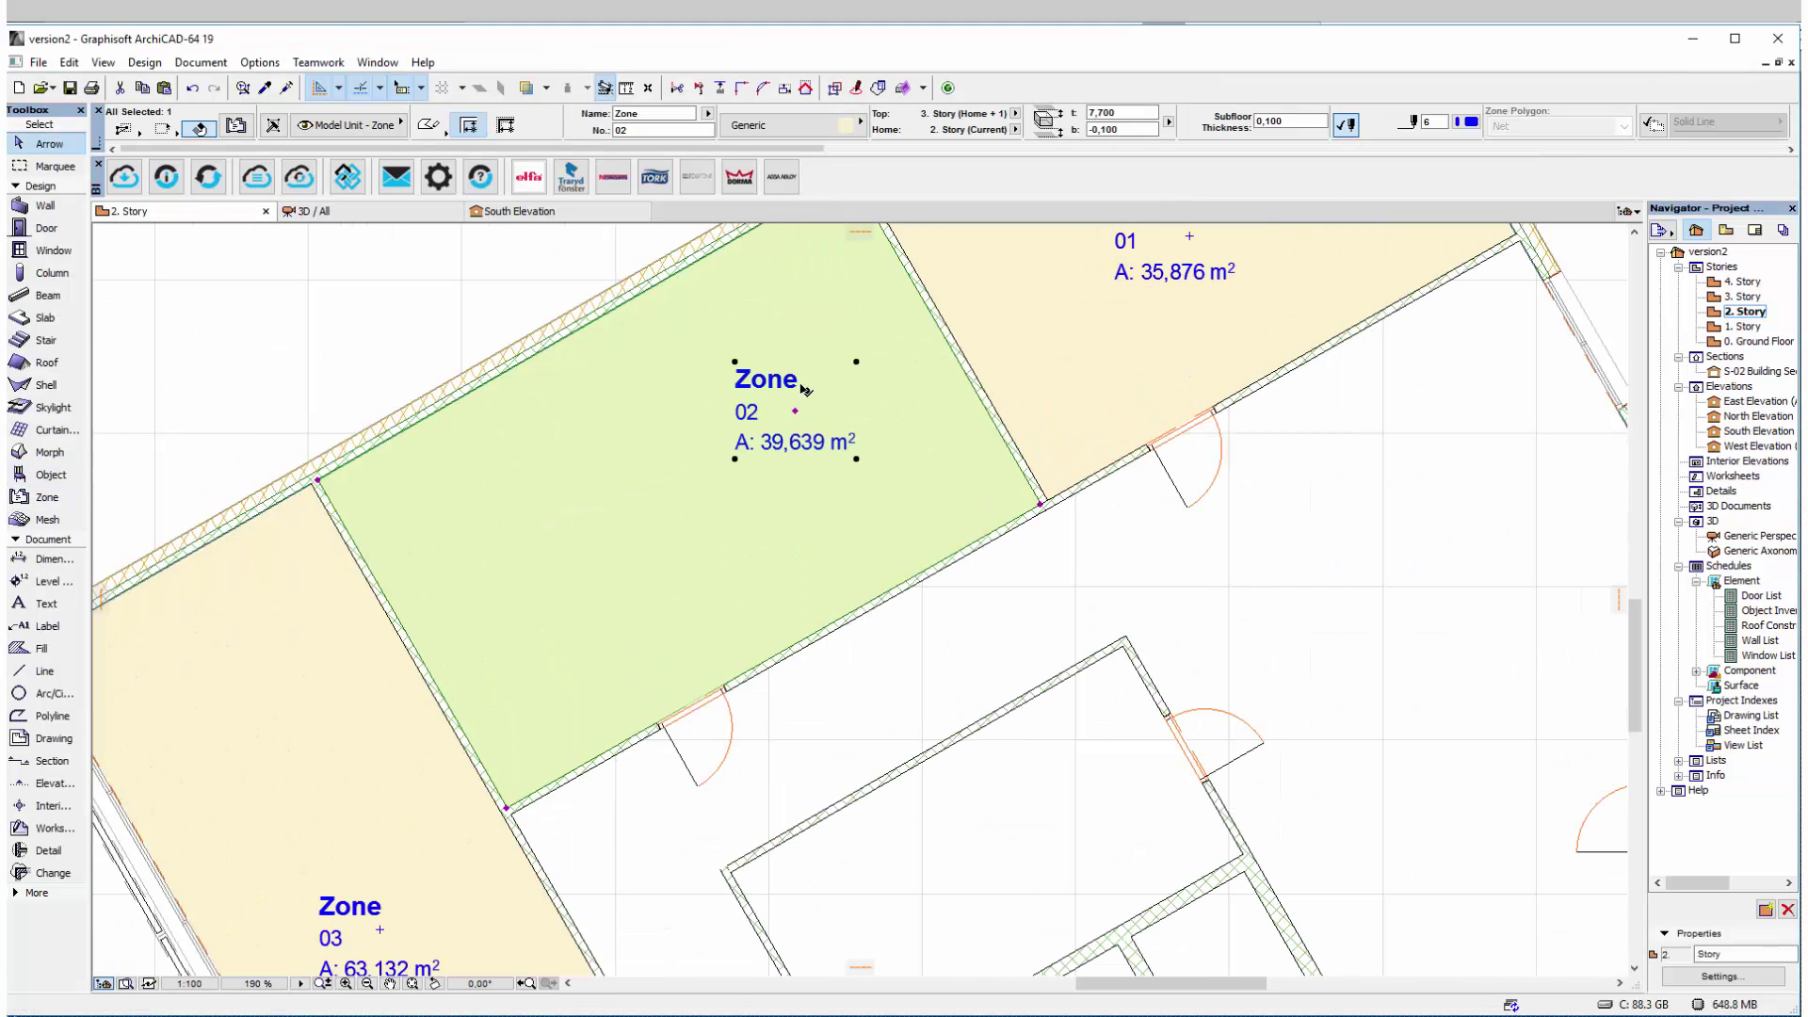
pyautogui.moveTo(753, 389); pyautogui.dragTo(745, 509, button='middle')
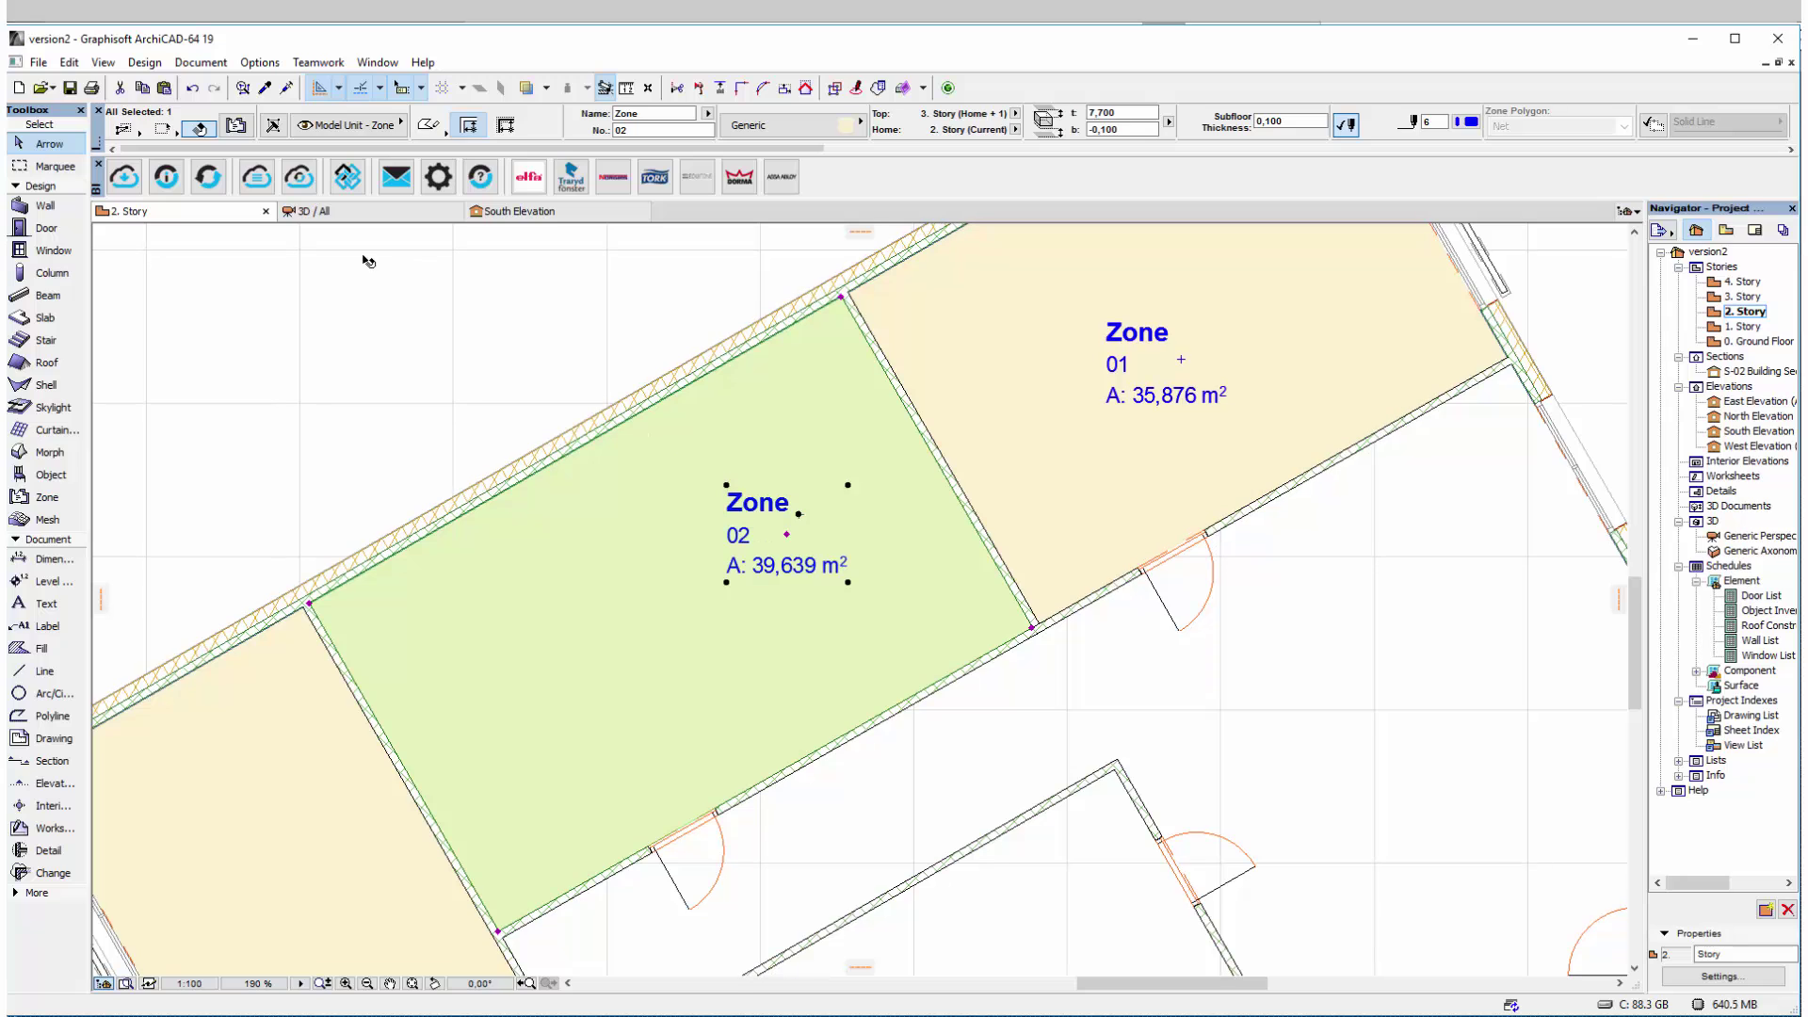
# - Run Interior Wizard's Create Room Accessories for Zone 02 and open the Ceiling Accessory object list
pyautogui.click(144, 63)
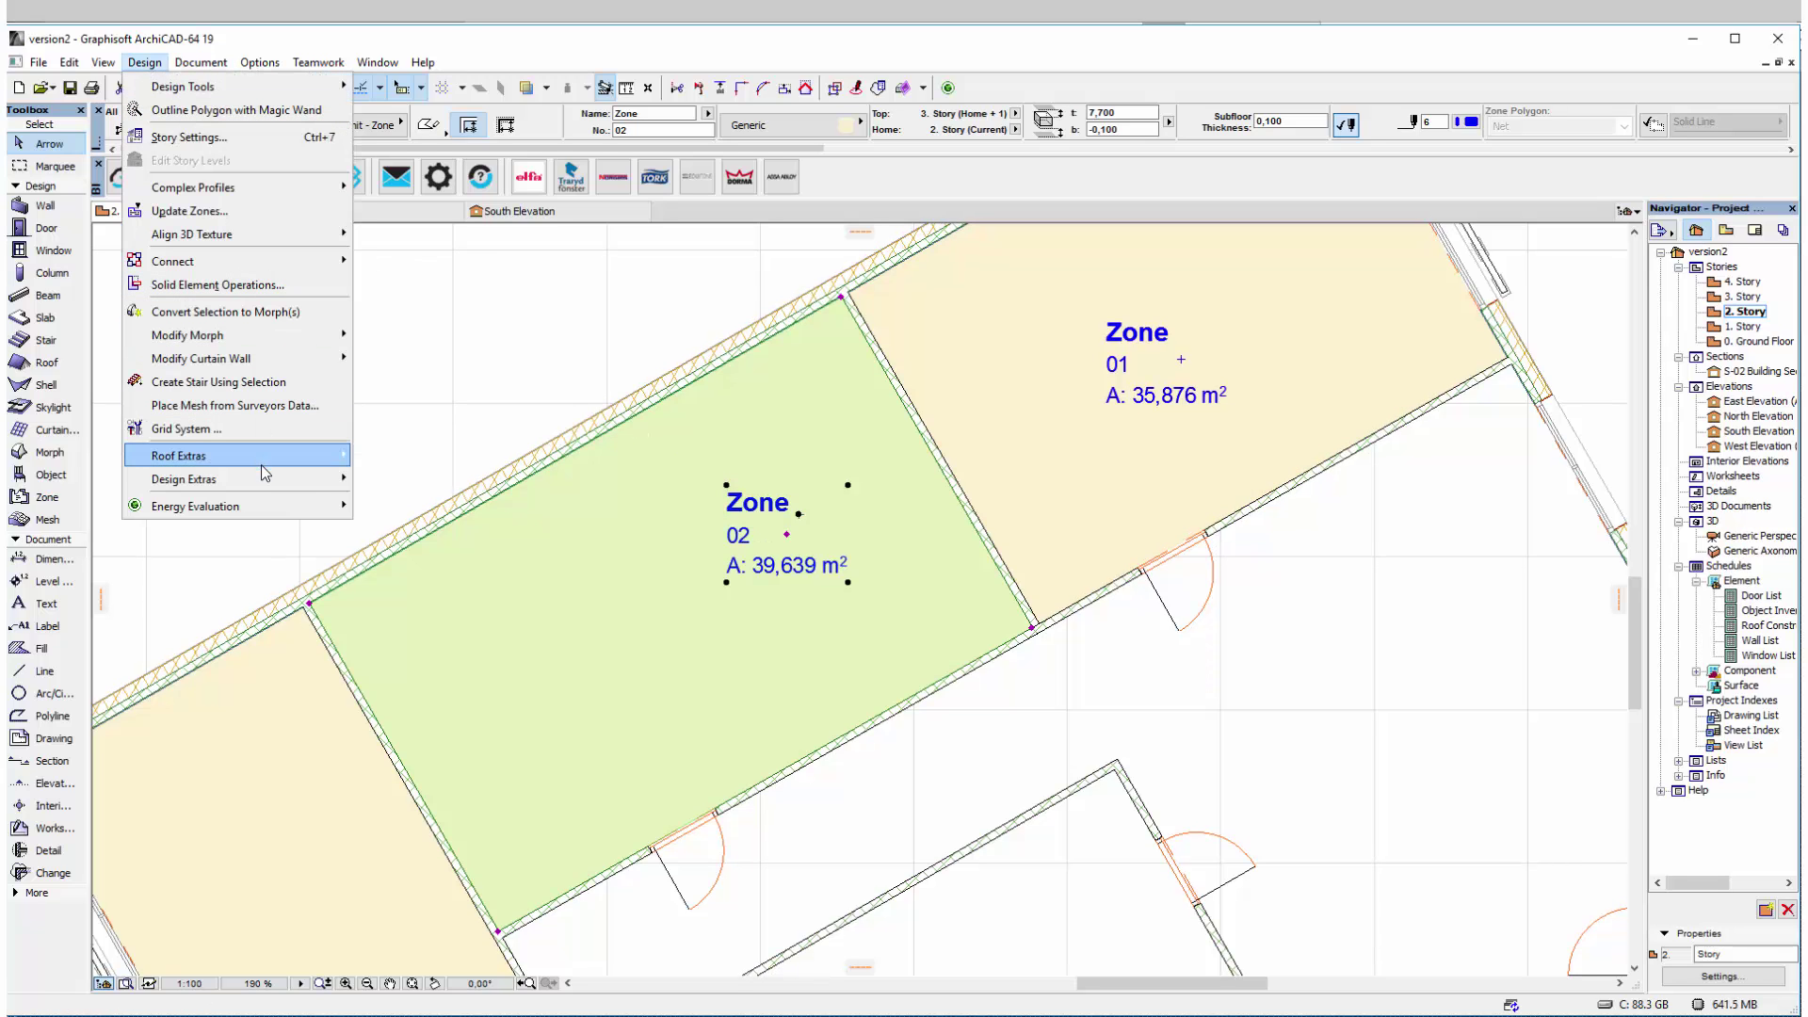
pyautogui.moveTo(264, 478)
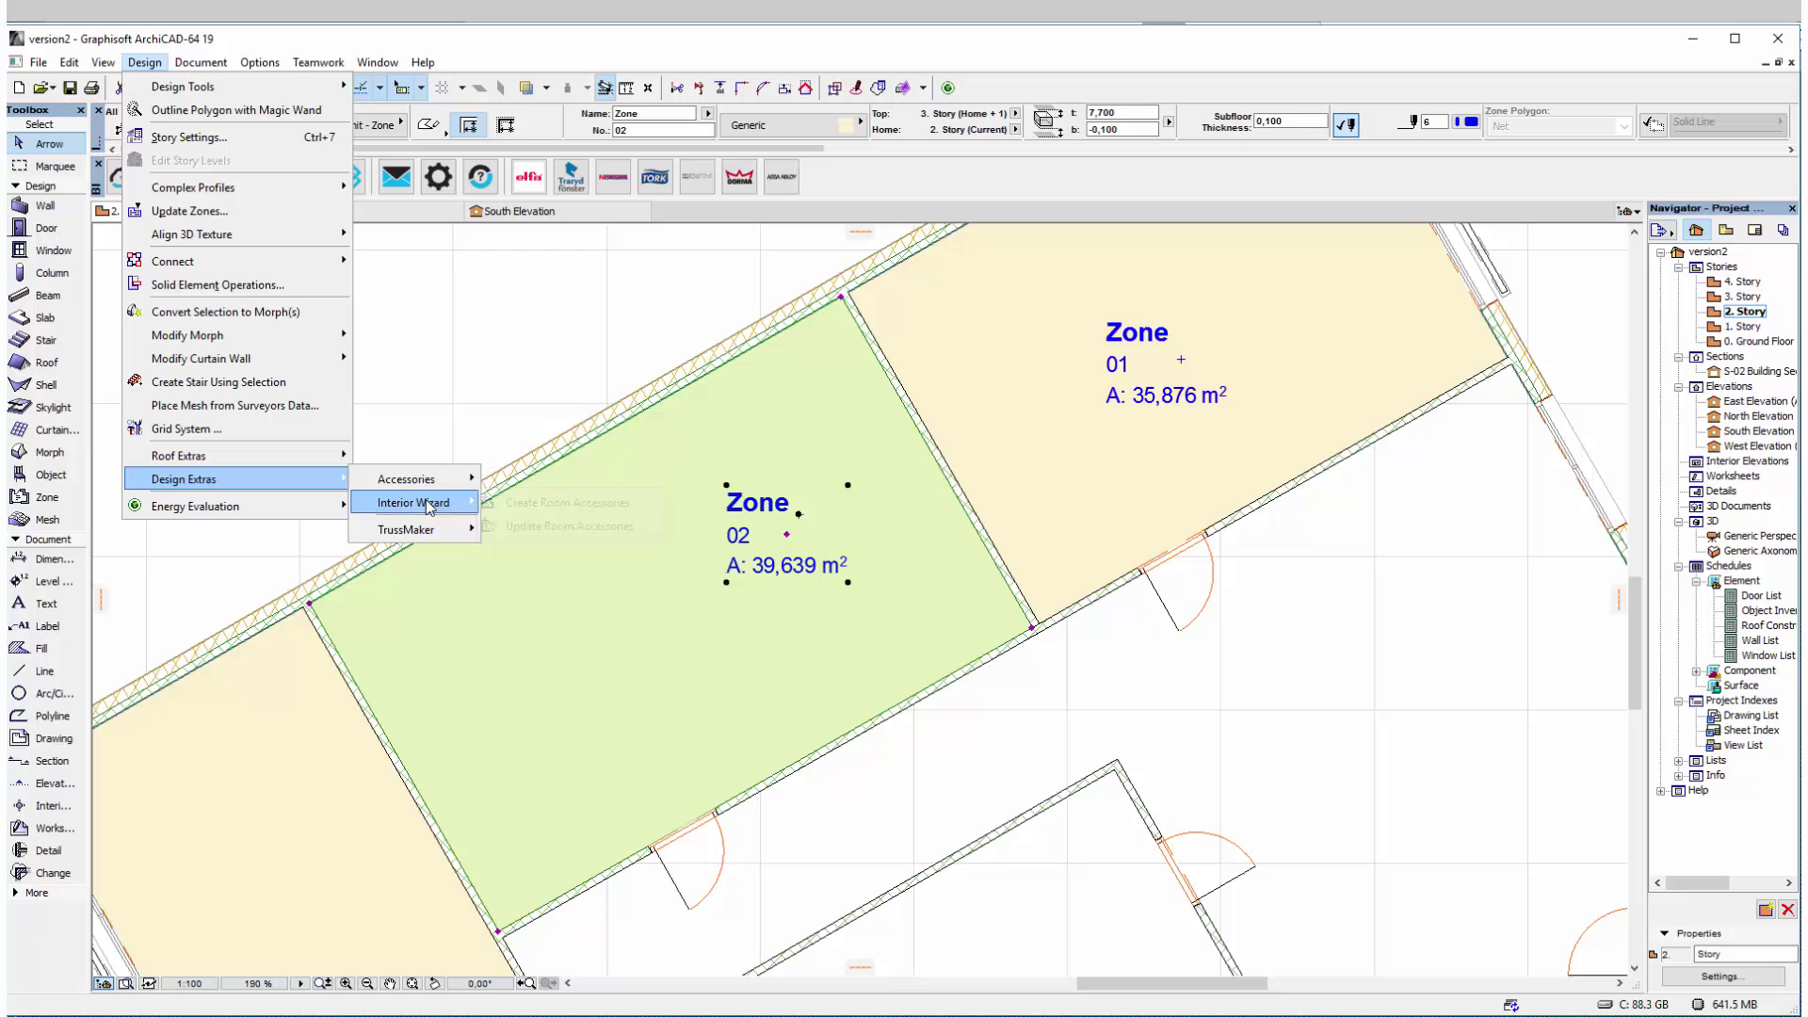
pyautogui.moveTo(428, 503)
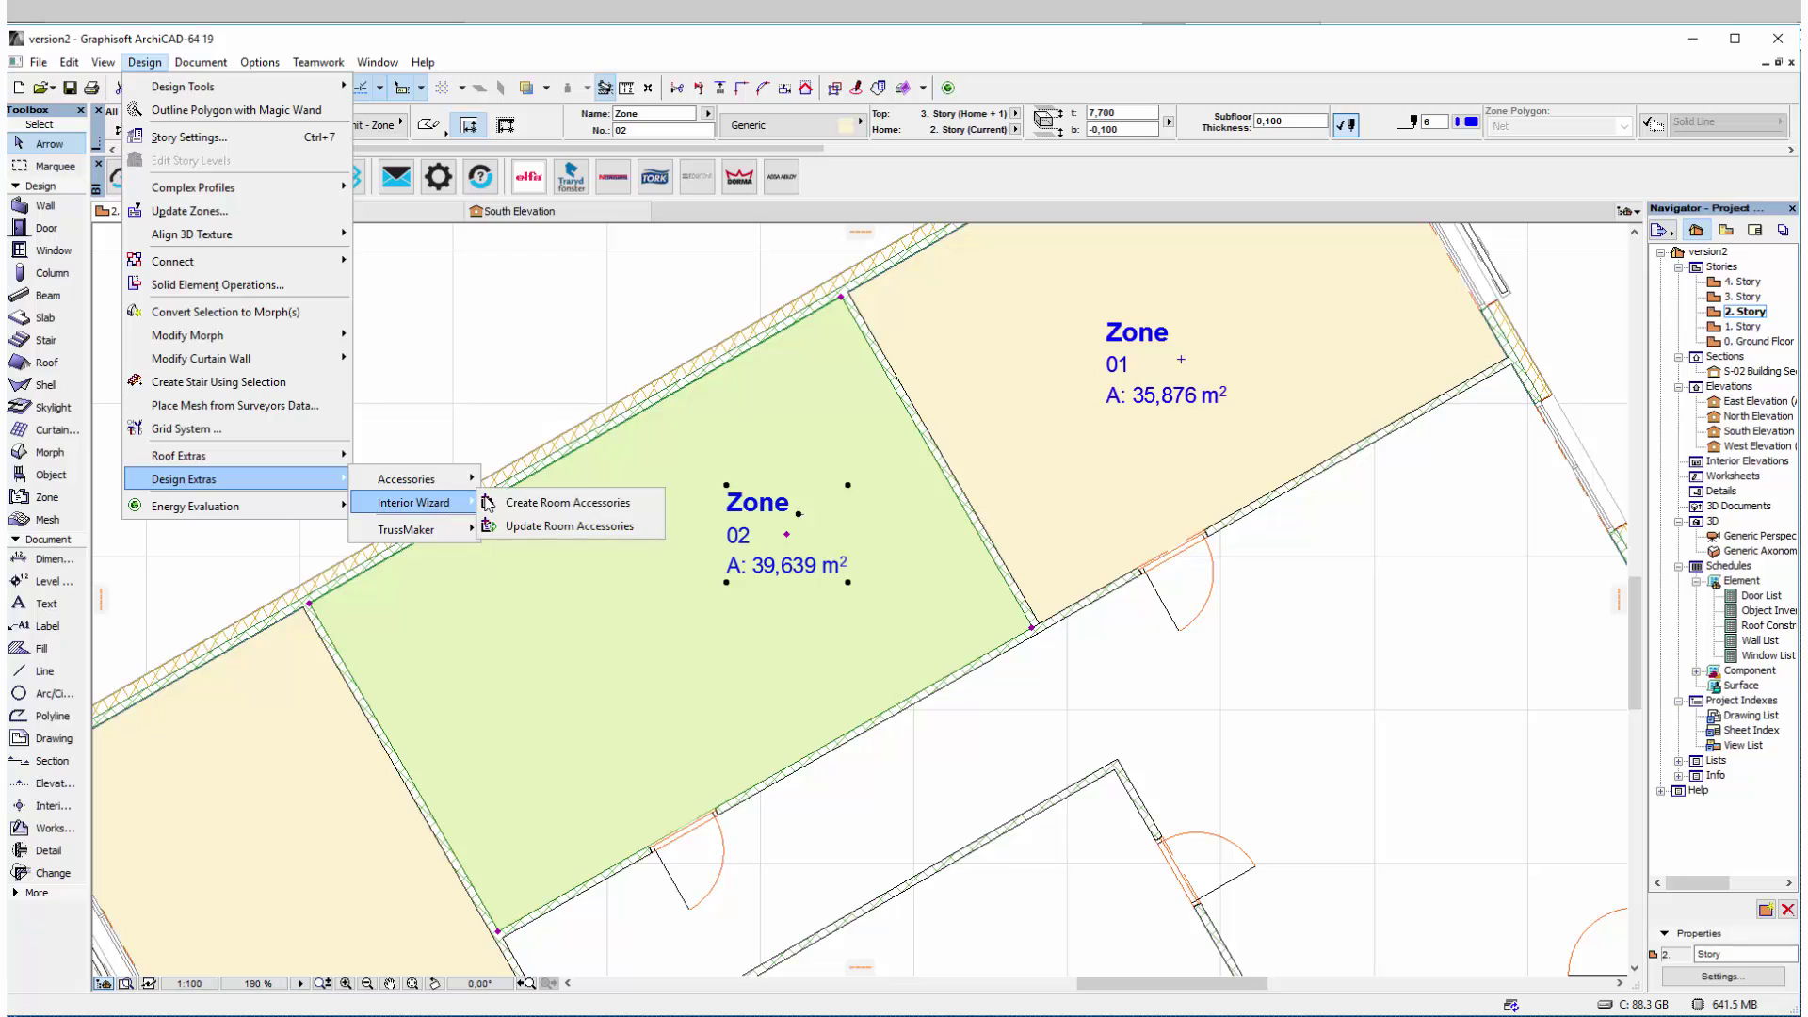
pyautogui.click(606, 503)
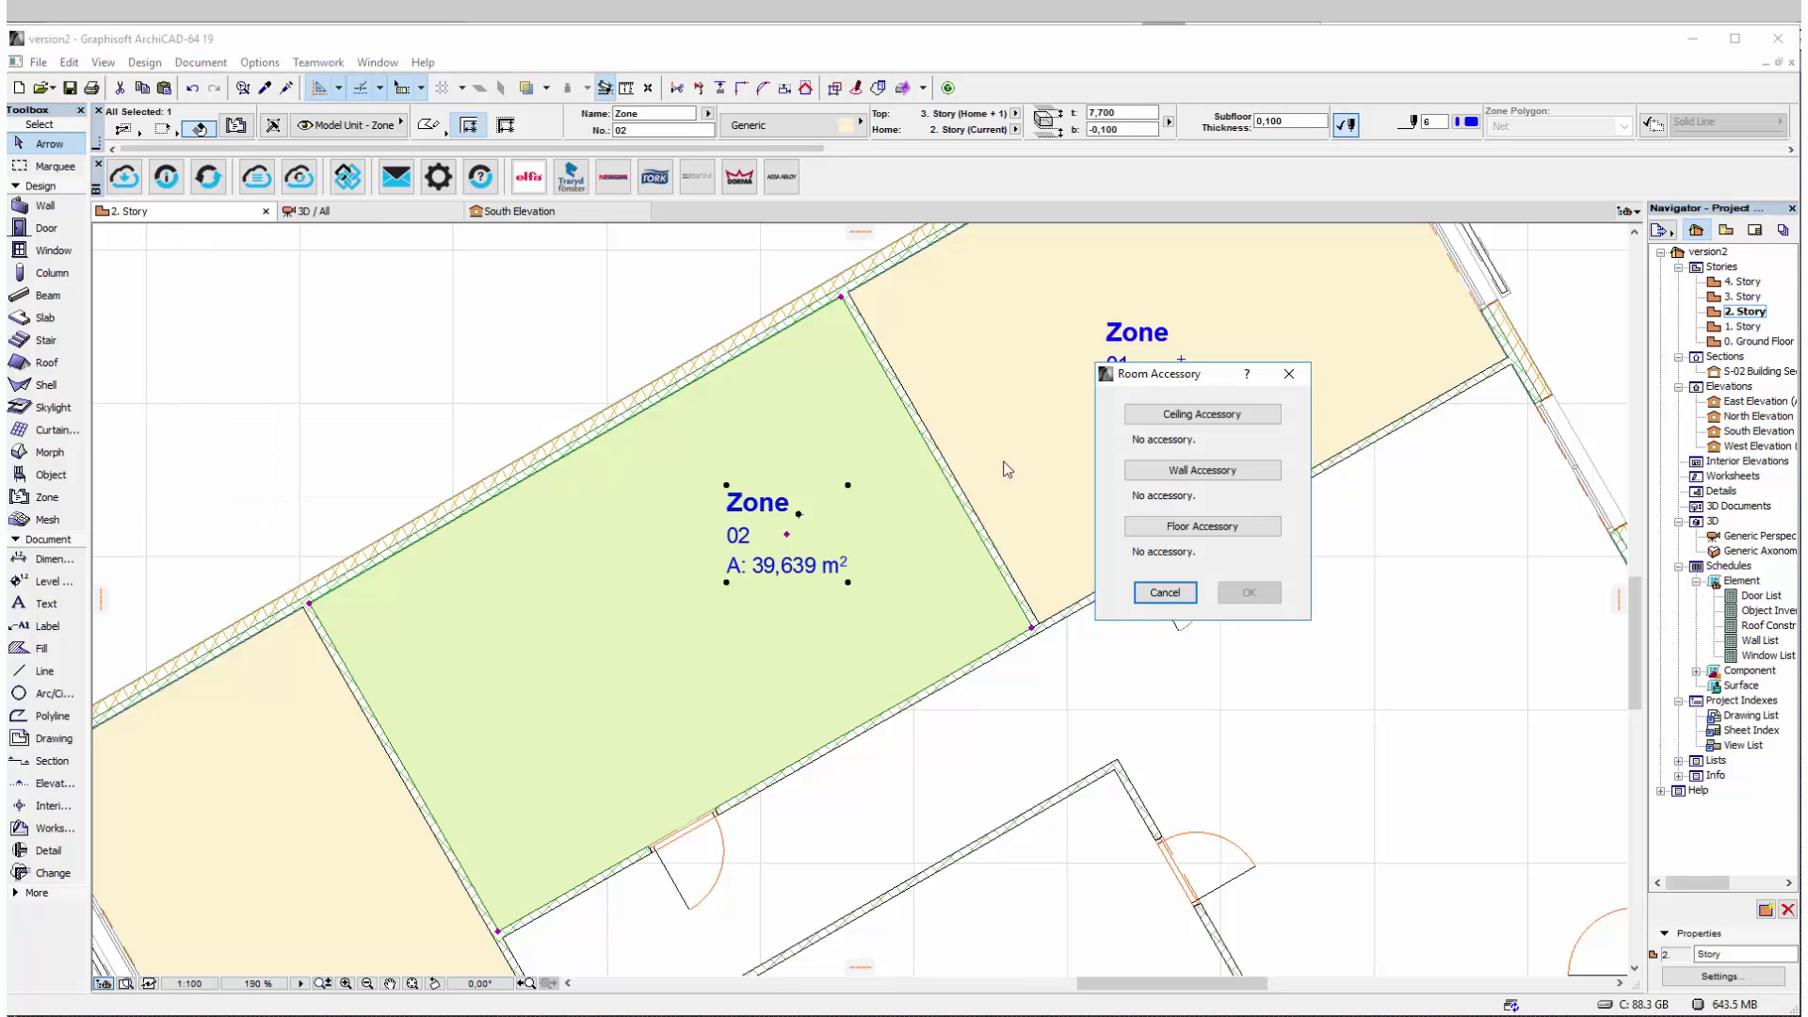
pyautogui.click(1203, 415)
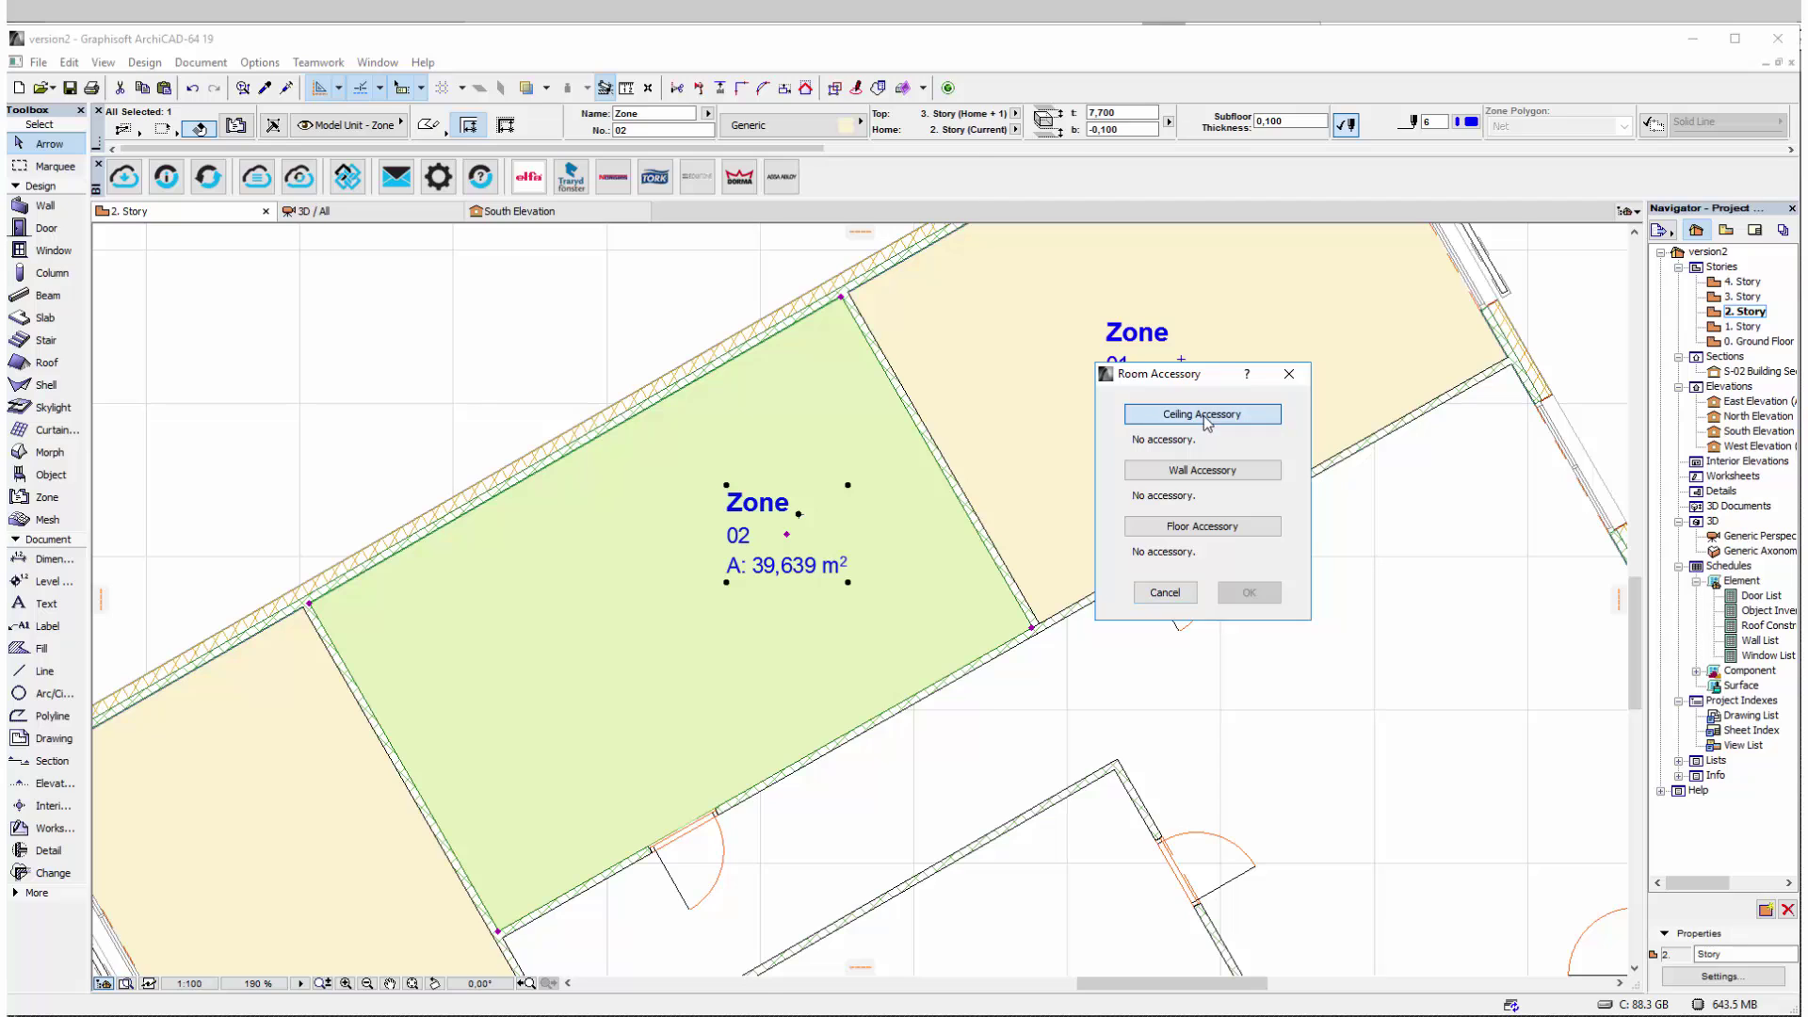
pyautogui.moveTo(499, 458); pyautogui.dragTo(499, 638)
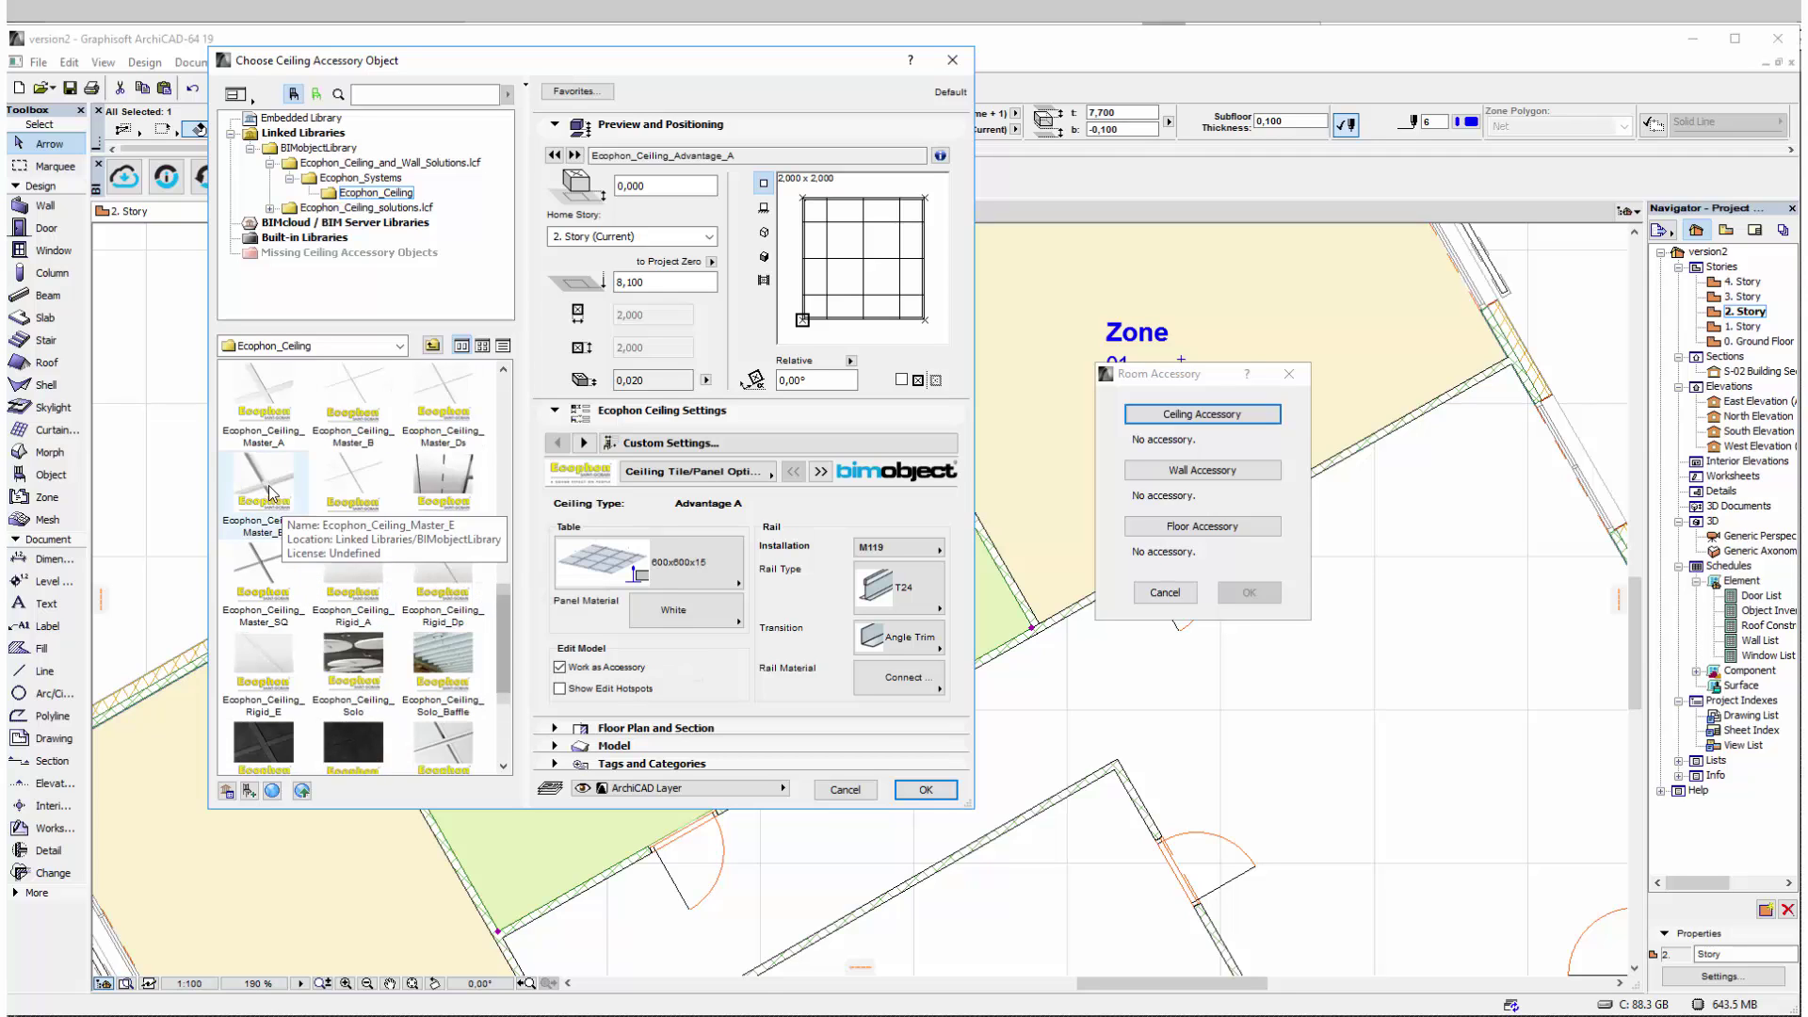
# - Choose Ecophon_Ceiling_Master_E with White Frost panel material
pyautogui.click(264, 492)
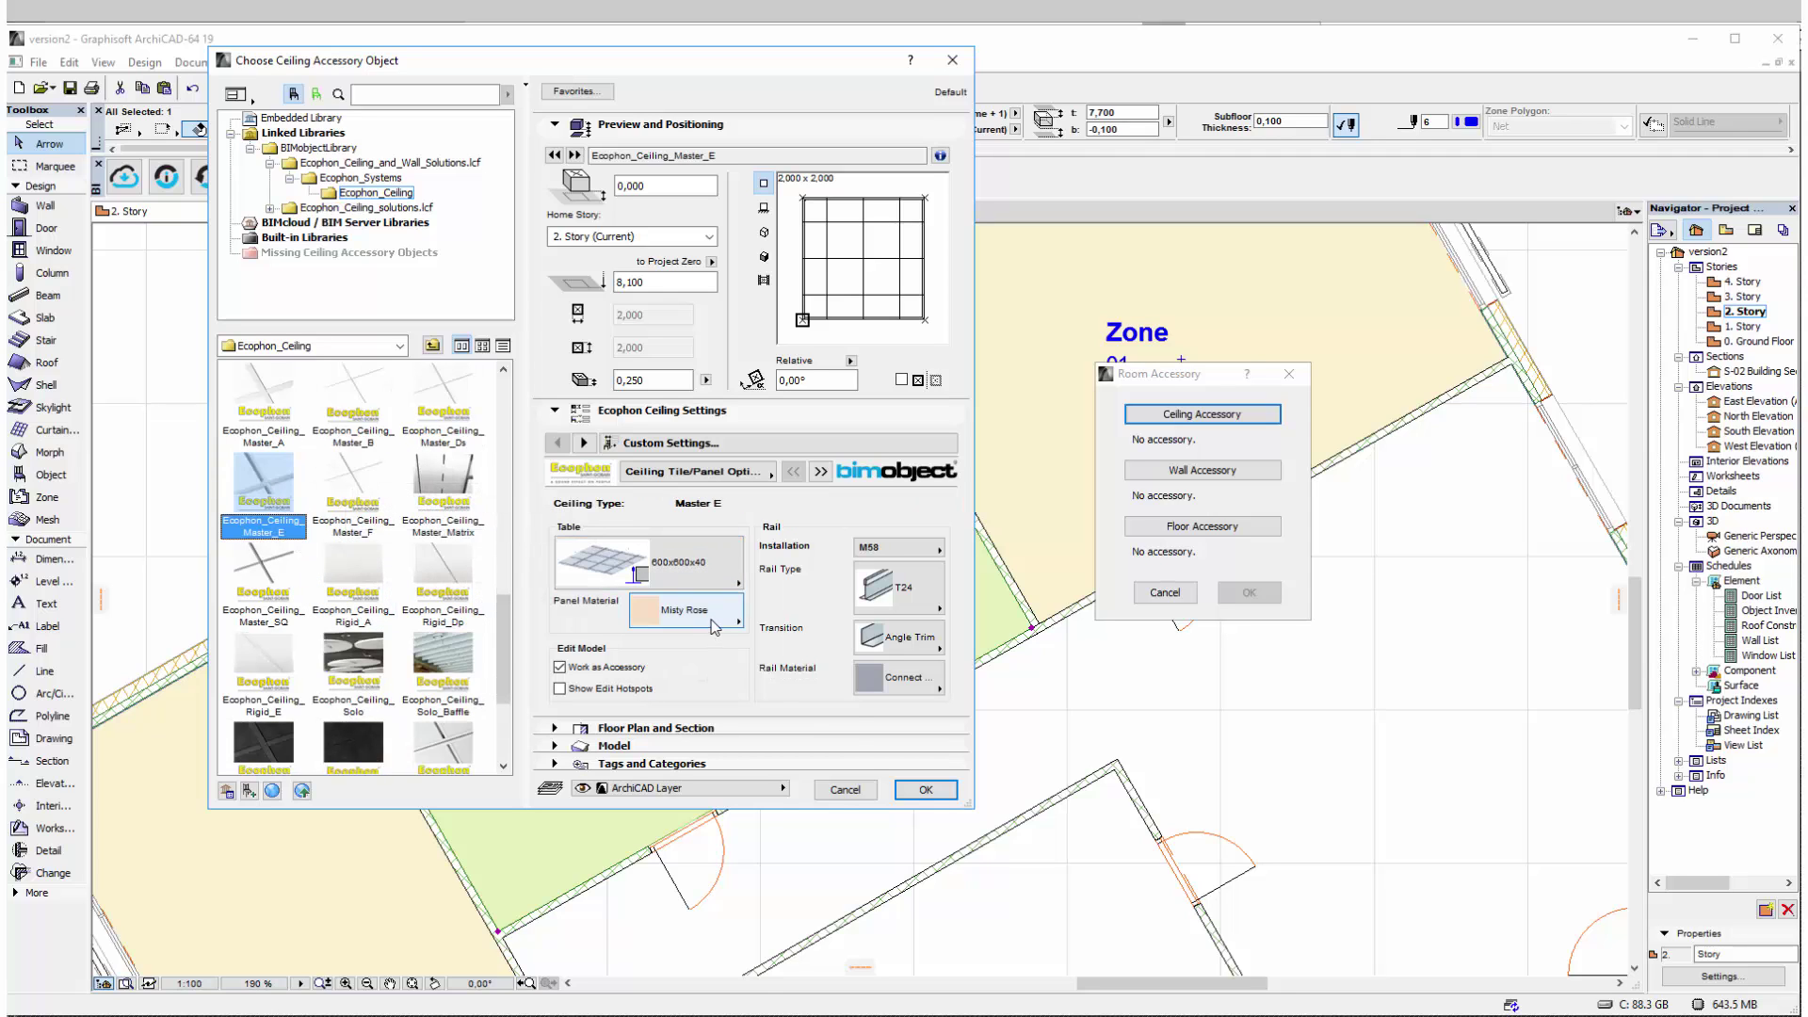
pyautogui.click(714, 623)
pyautogui.click(806, 739)
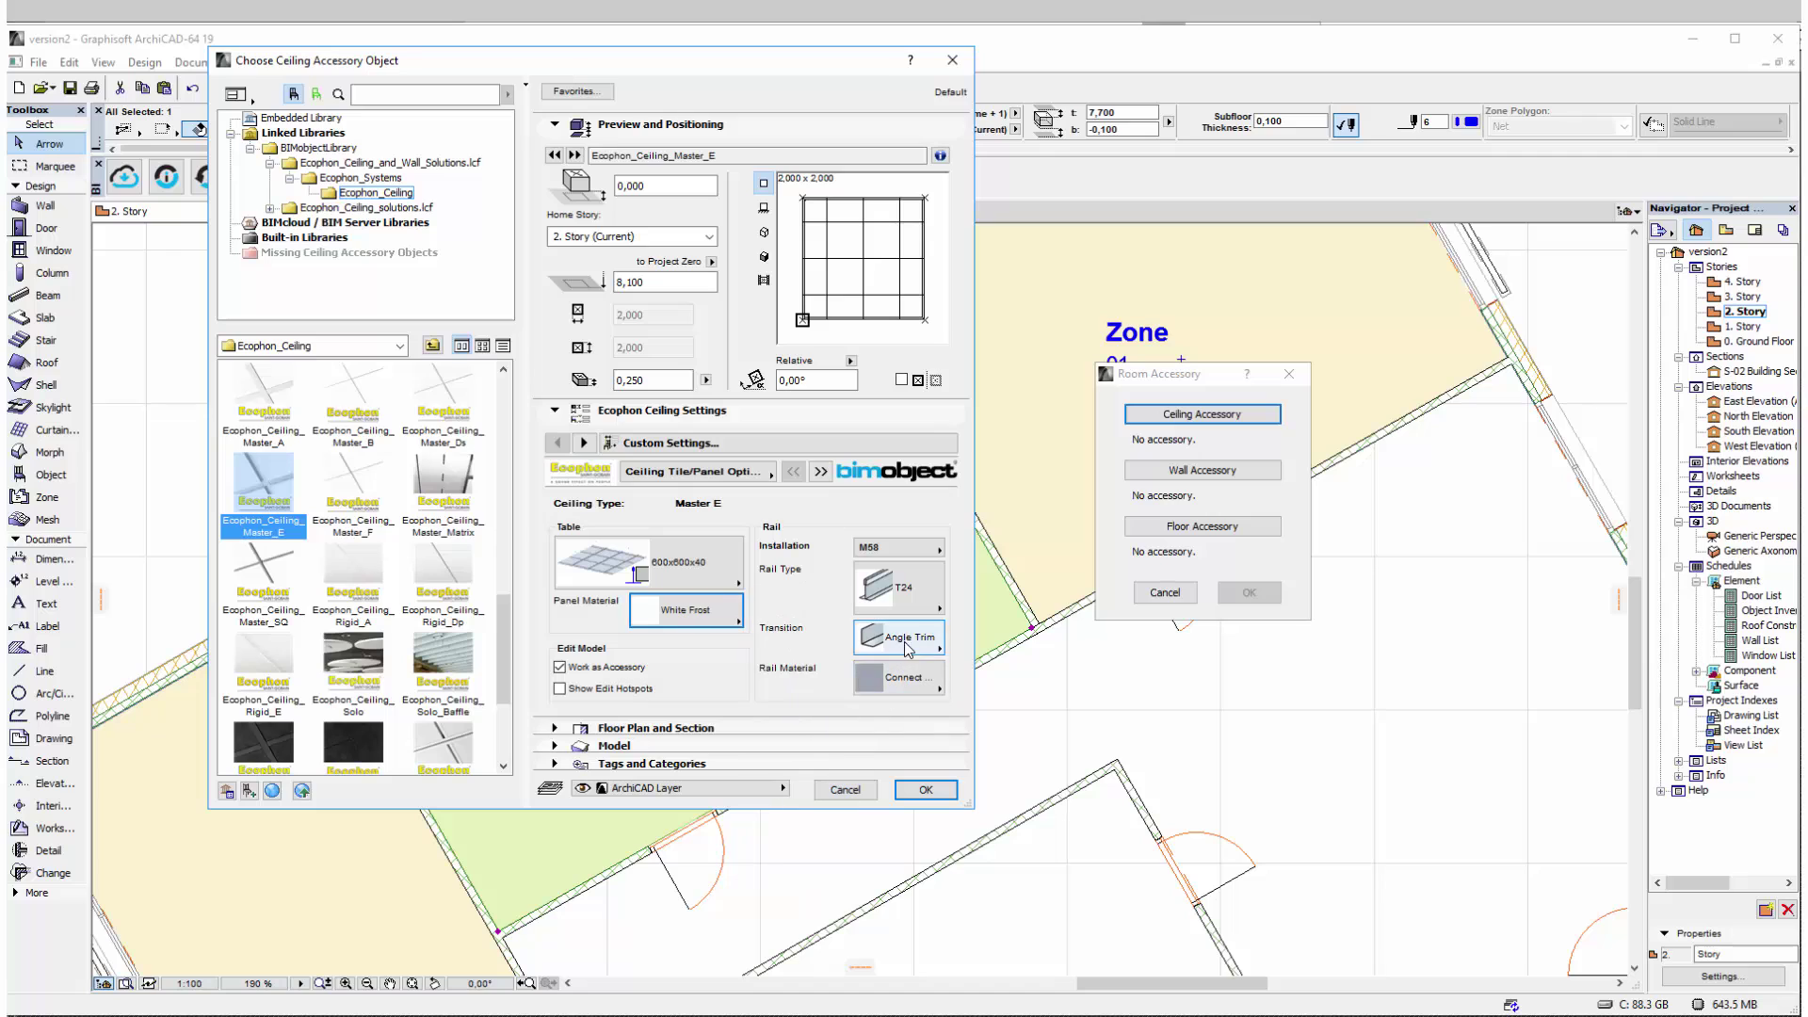
# - Enable hanger editing with height 0, turn on Detailed 3D, and confirm the accessory
pyautogui.click(819, 473)
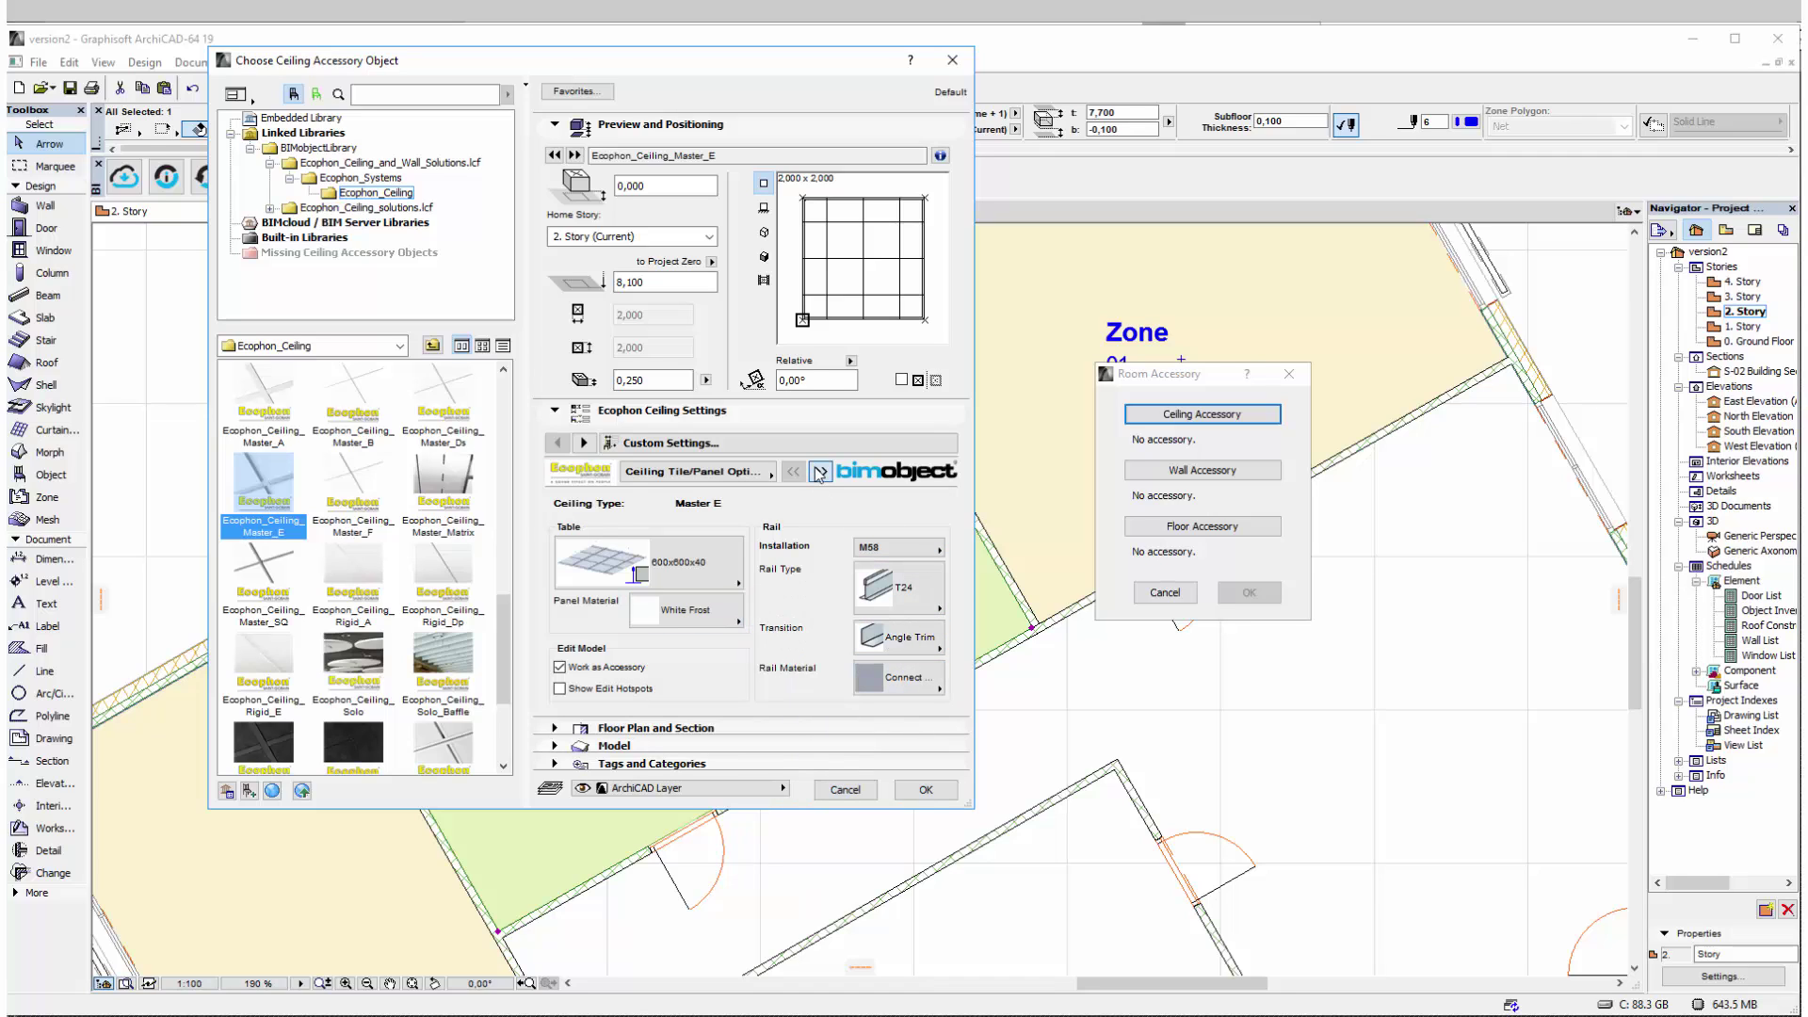
pyautogui.click(626, 504)
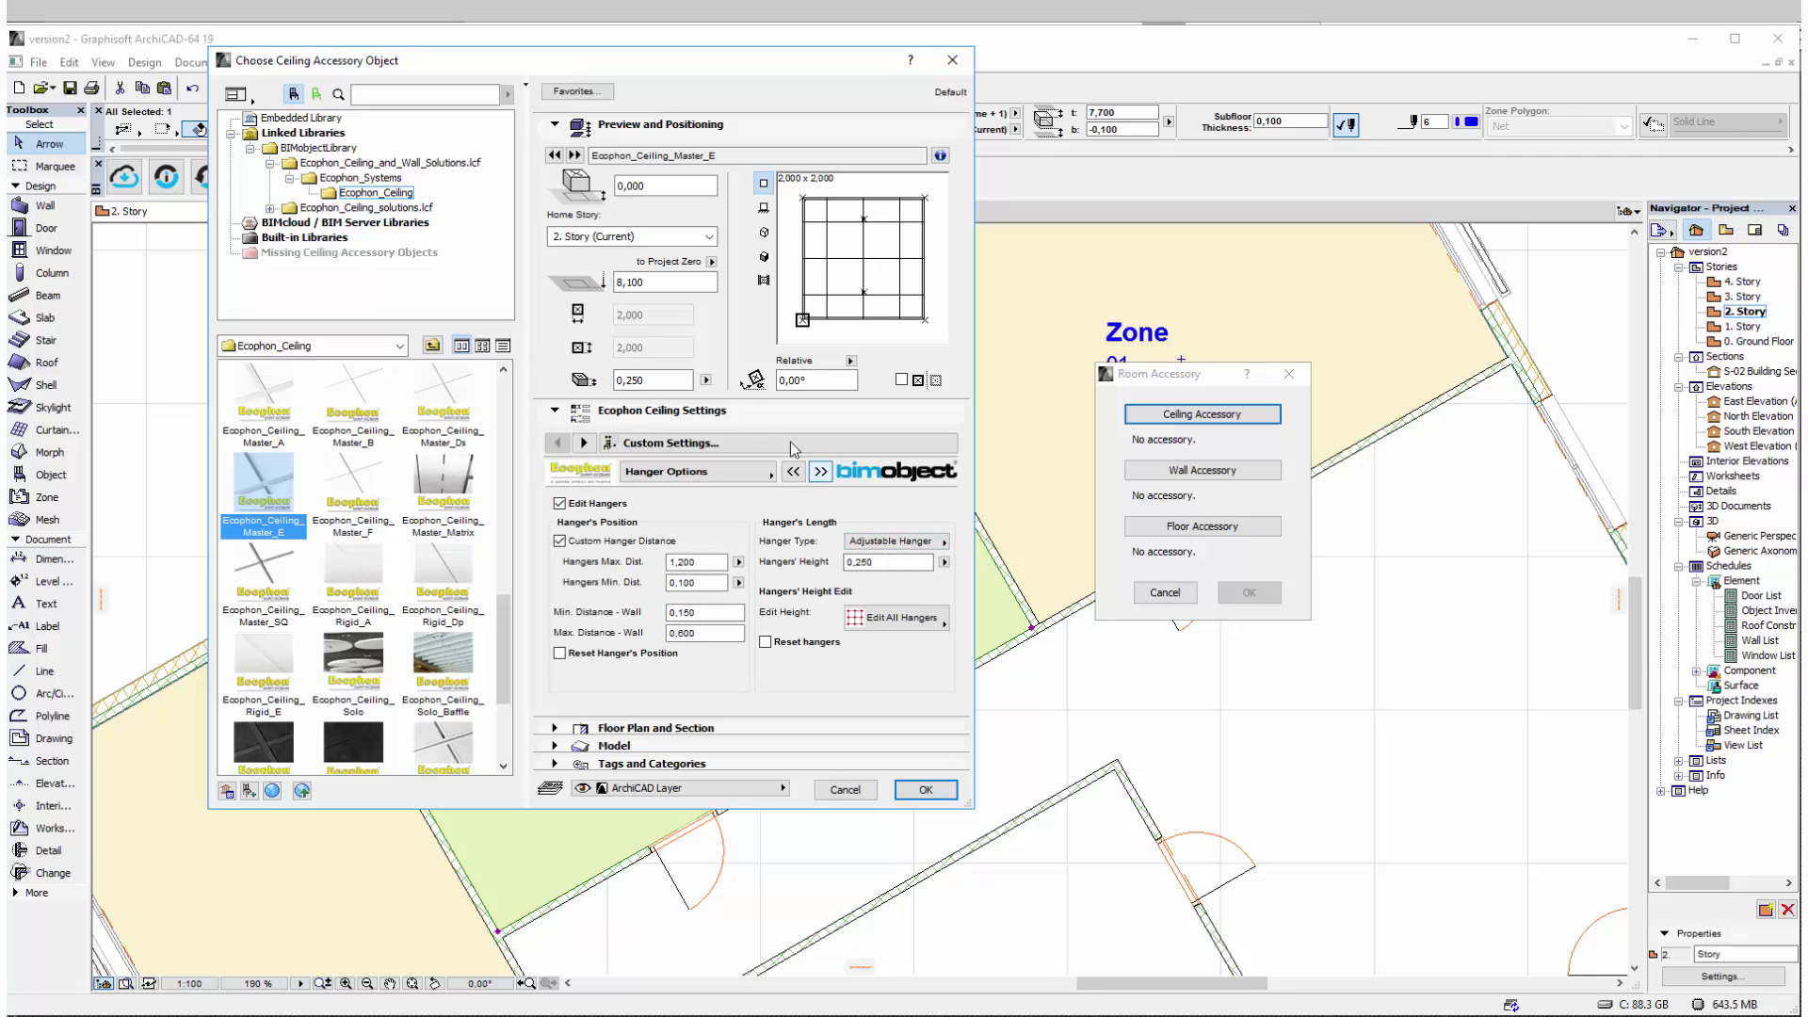
pyautogui.click(675, 288)
pyautogui.write('0')
pyautogui.click(822, 473)
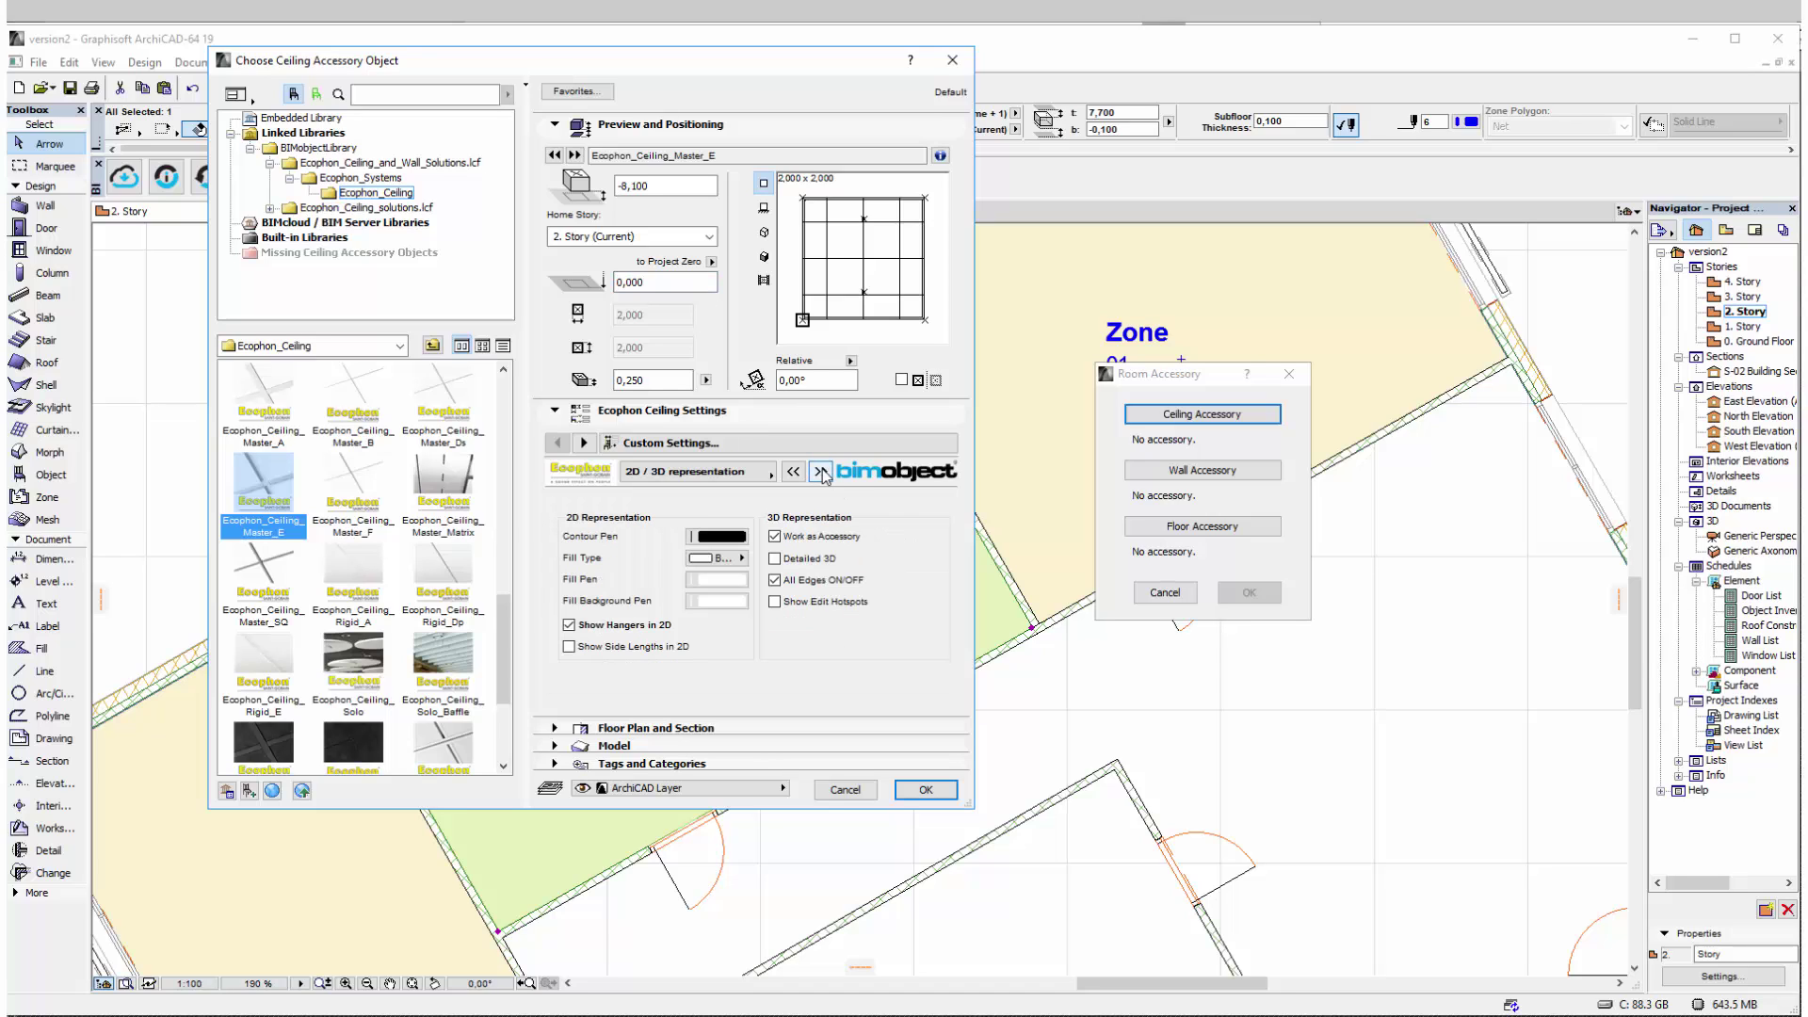
pyautogui.click(774, 560)
pyautogui.click(928, 792)
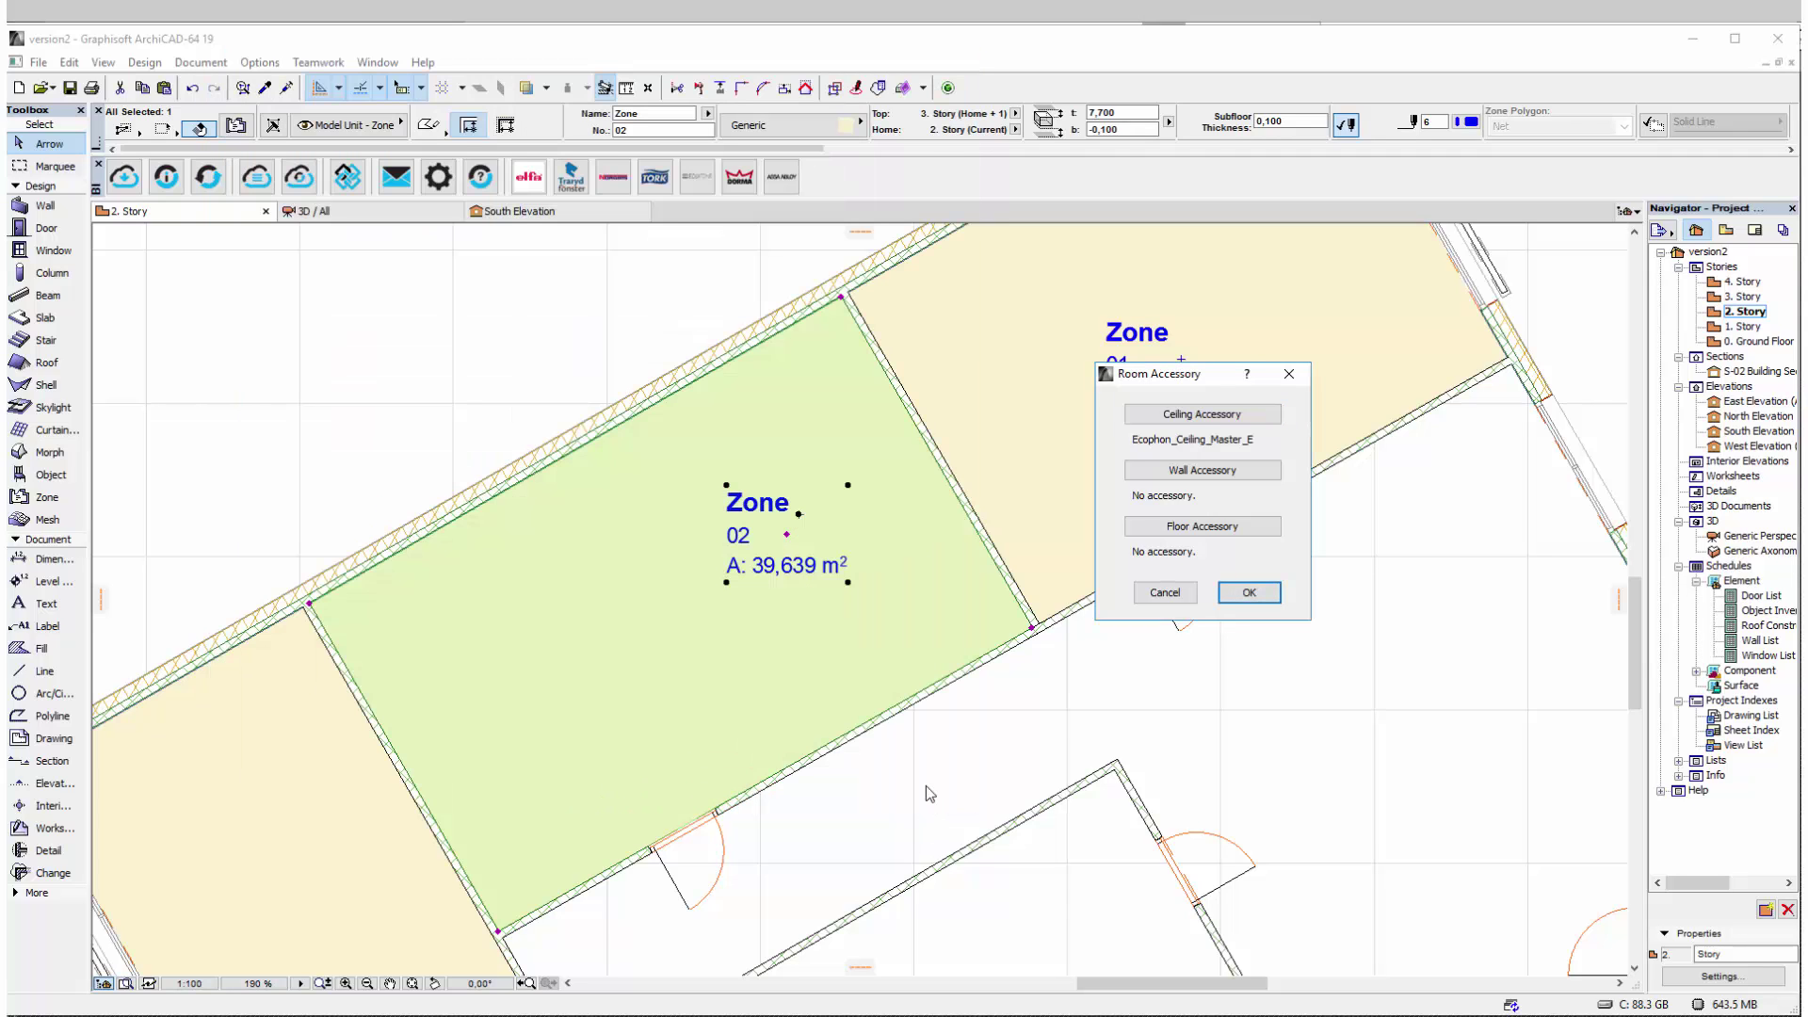
# - Place the Master E ceiling in Zone 02 and switch to the 3D view
pyautogui.click(1229, 596)
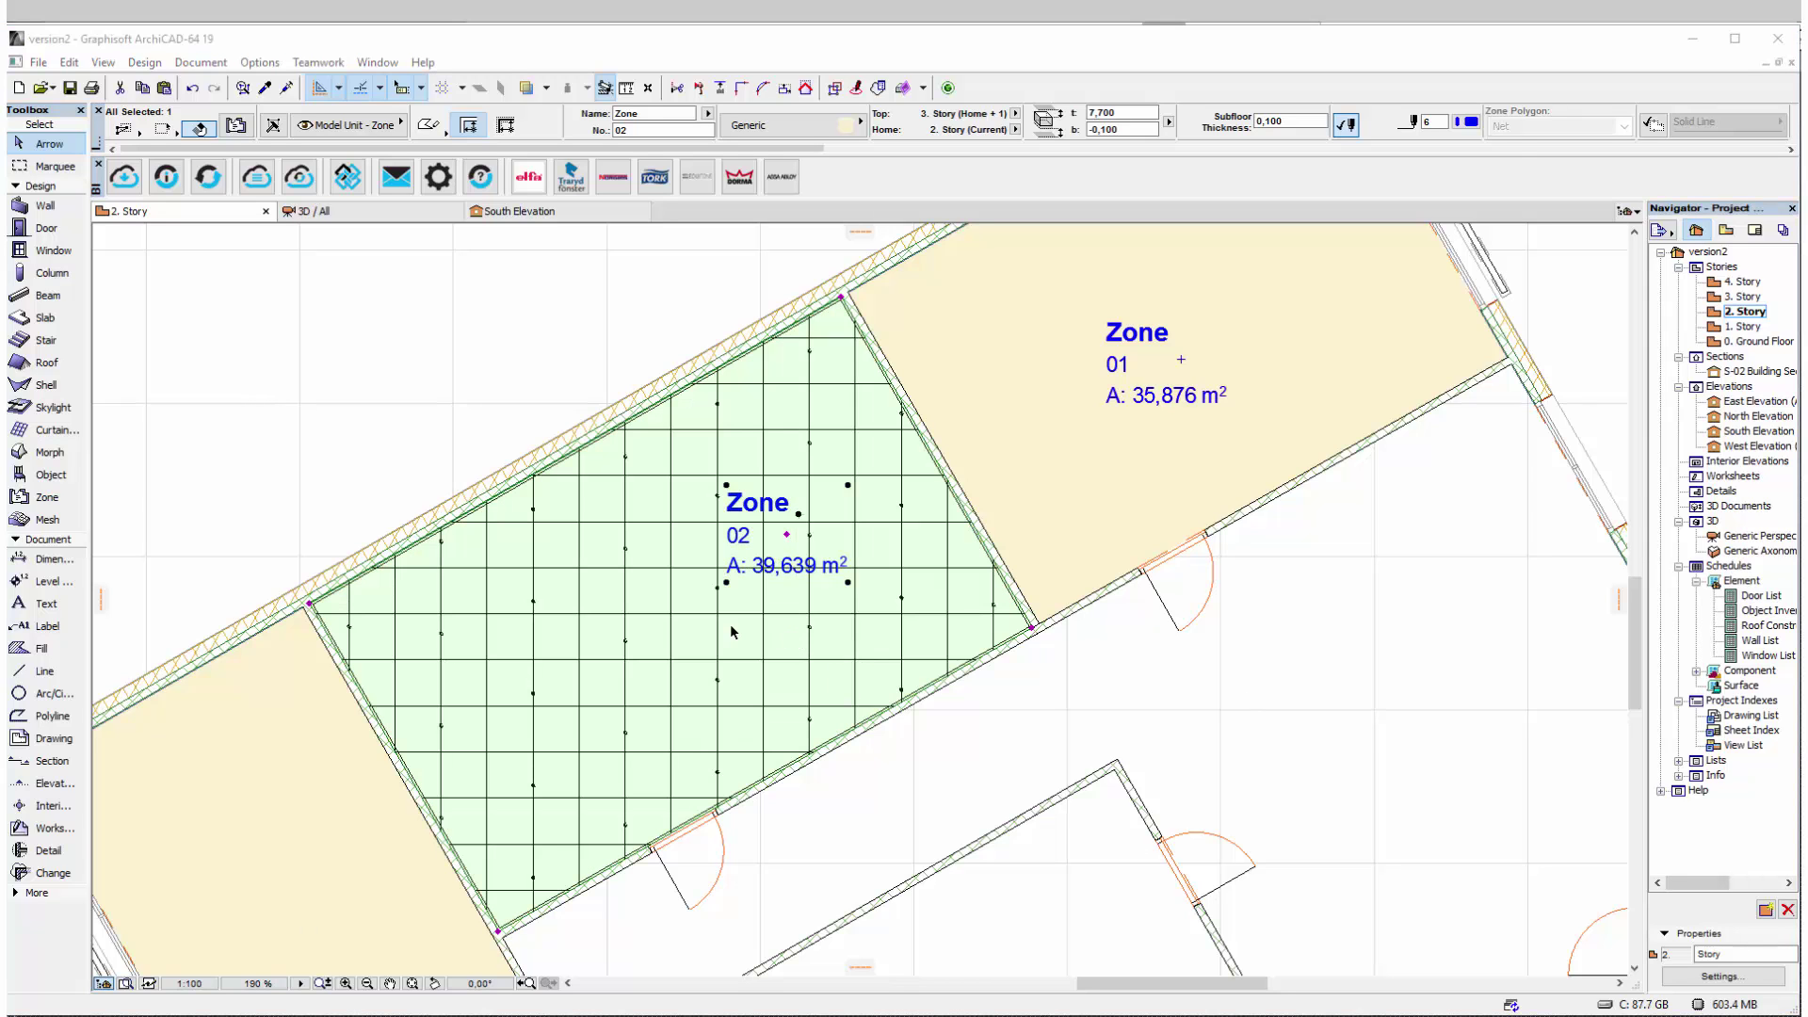
pyautogui.press('F3')
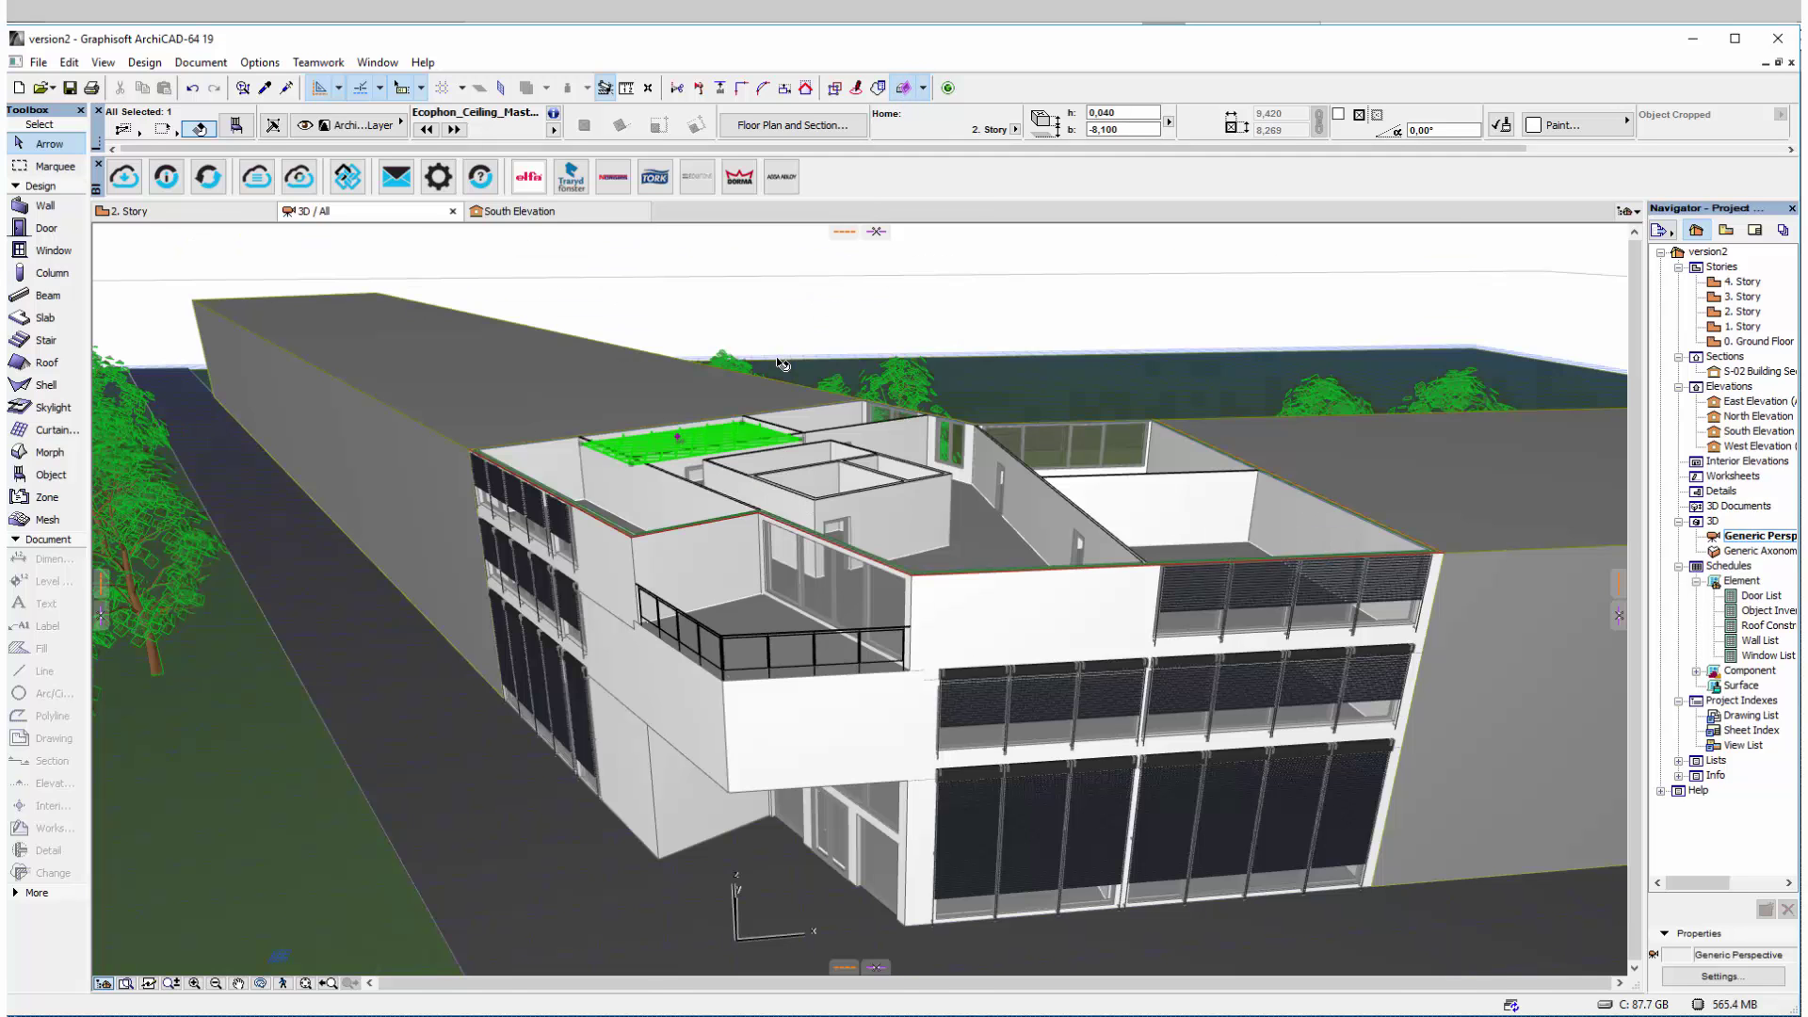
# - Orbit and zoom the 3D view onto the Master E ceiling grid in Zone 02
pyautogui.moveTo(751, 384)
pyautogui.keyDown('shift'); pyautogui.mouseDown(button='middle')
pyautogui.moveTo(770, 423)
pyautogui.moveTo(760, 532)
pyautogui.mouseUp(button='middle'); pyautogui.keyUp('shift')
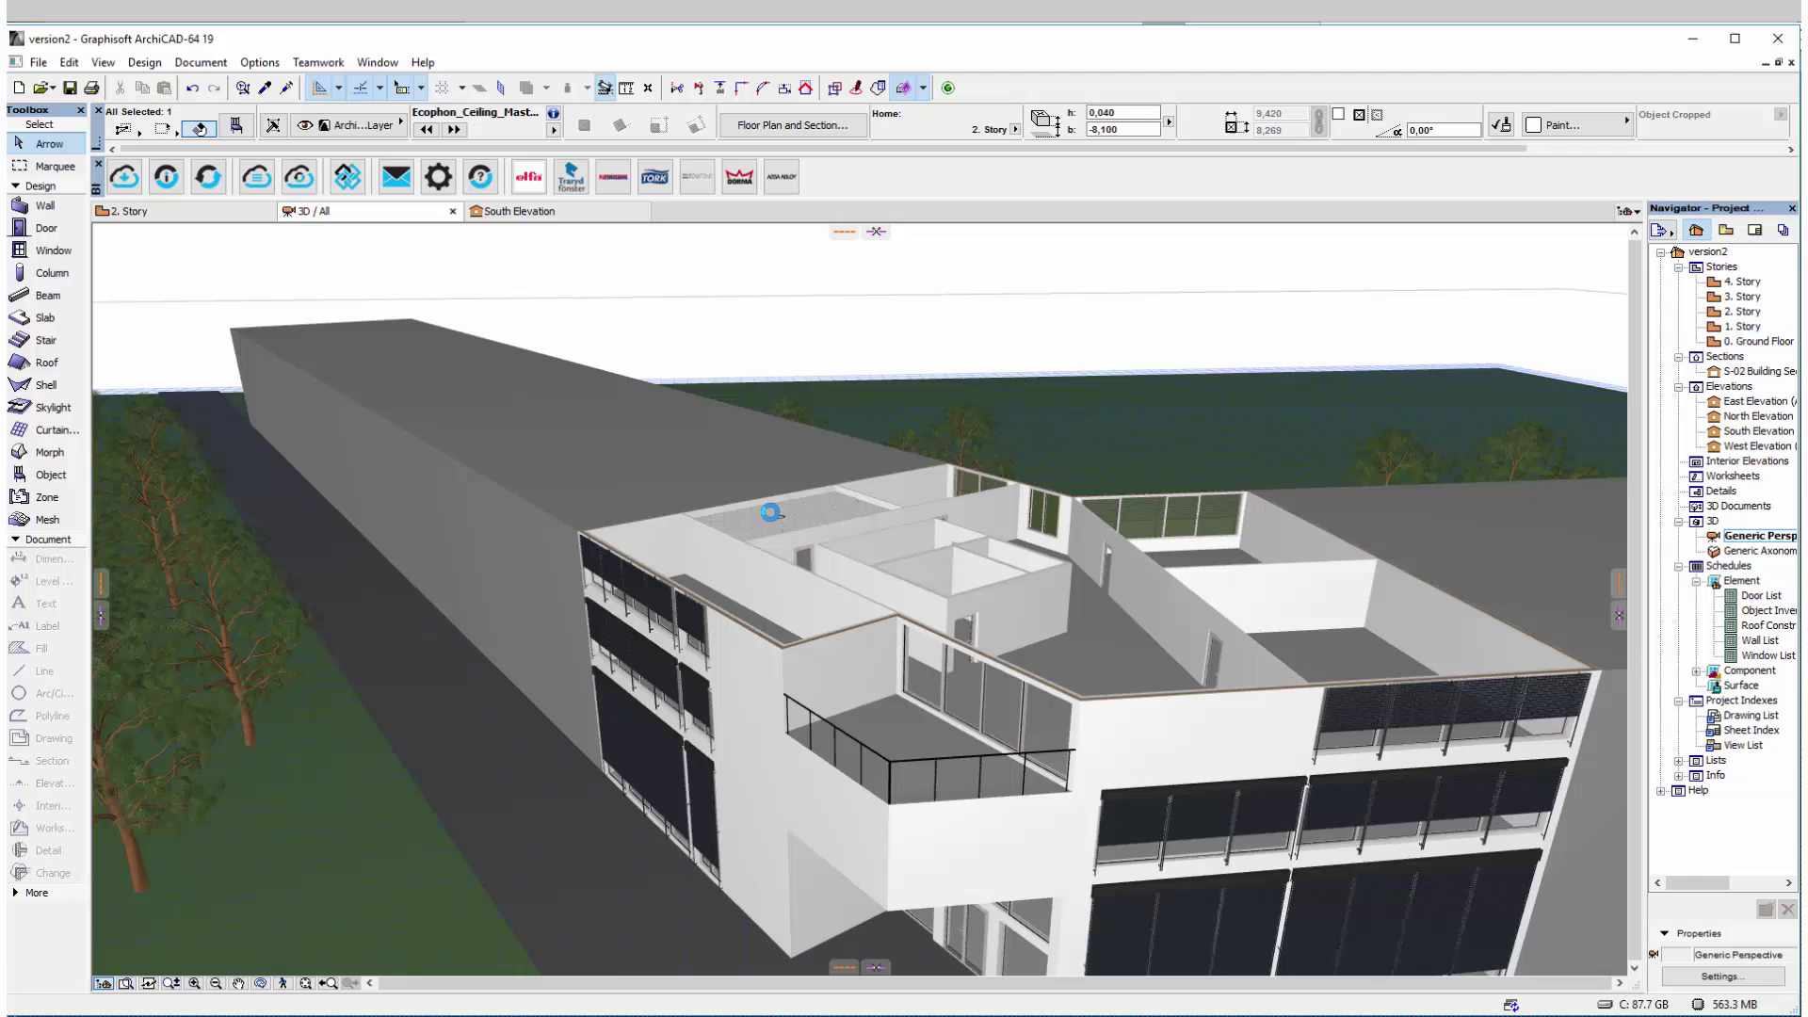
pyautogui.scroll(10, 779, 500)
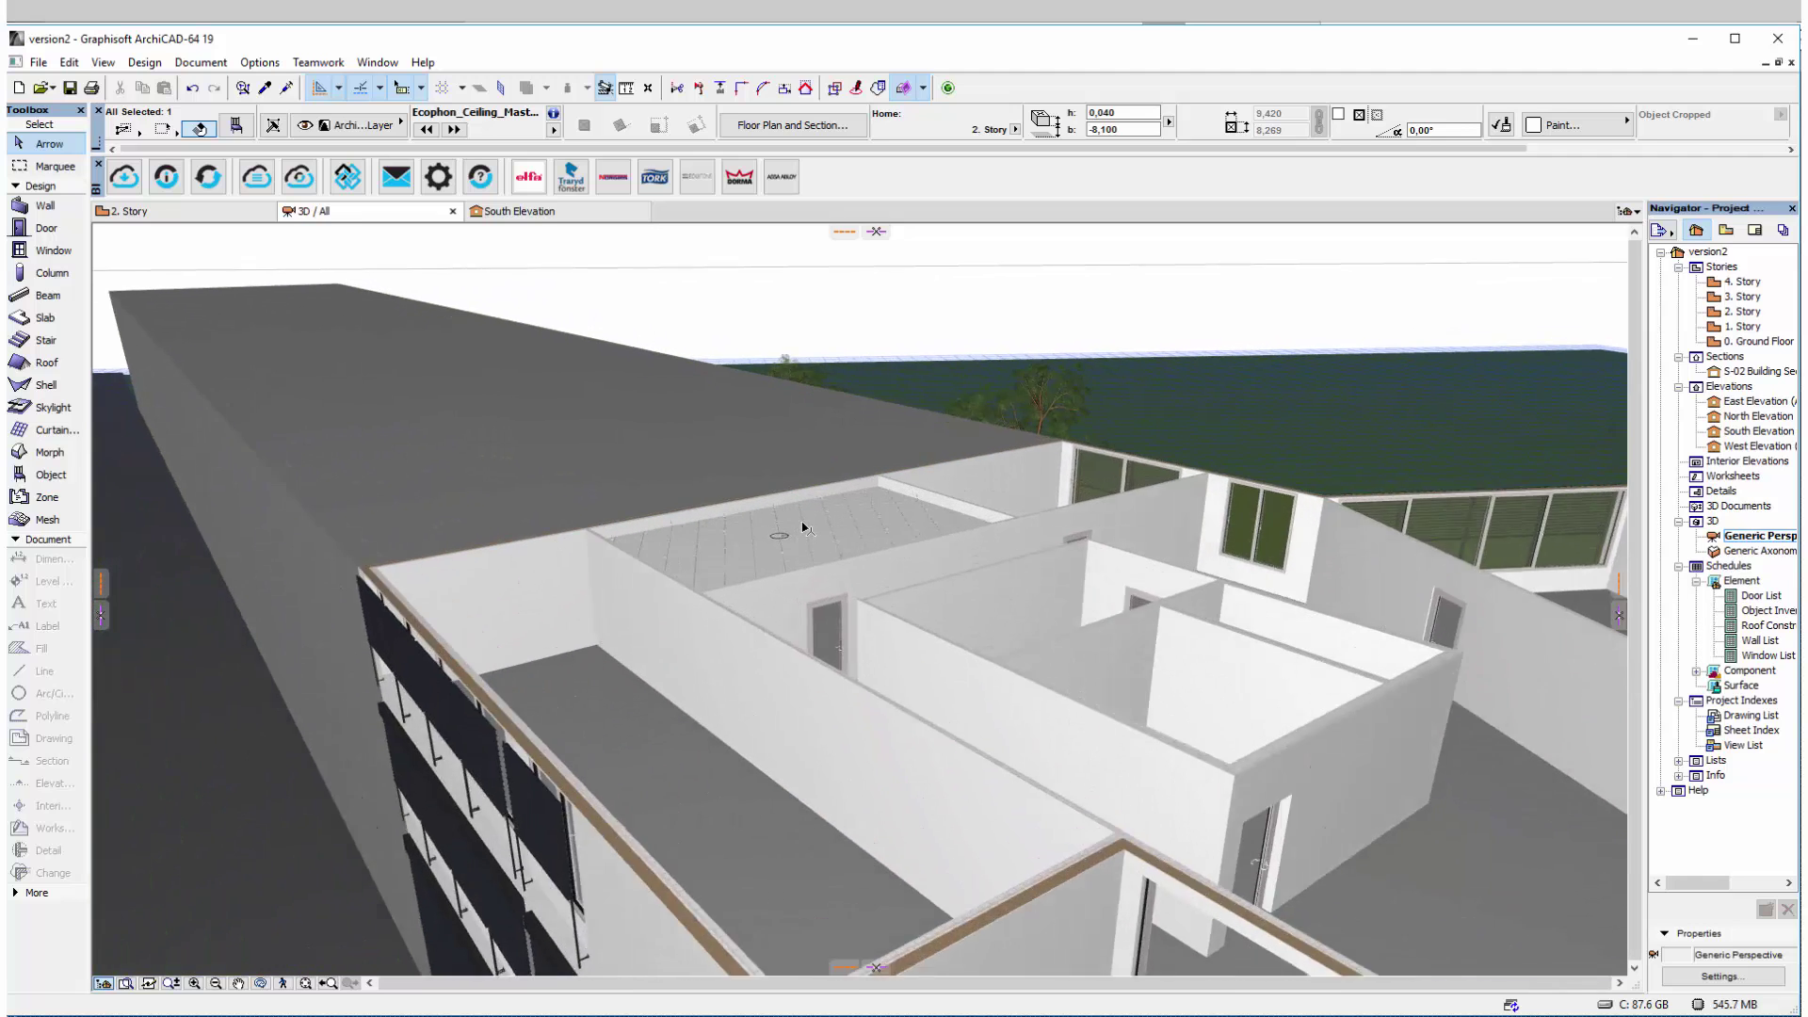
pyautogui.scroll(2, 807, 525)
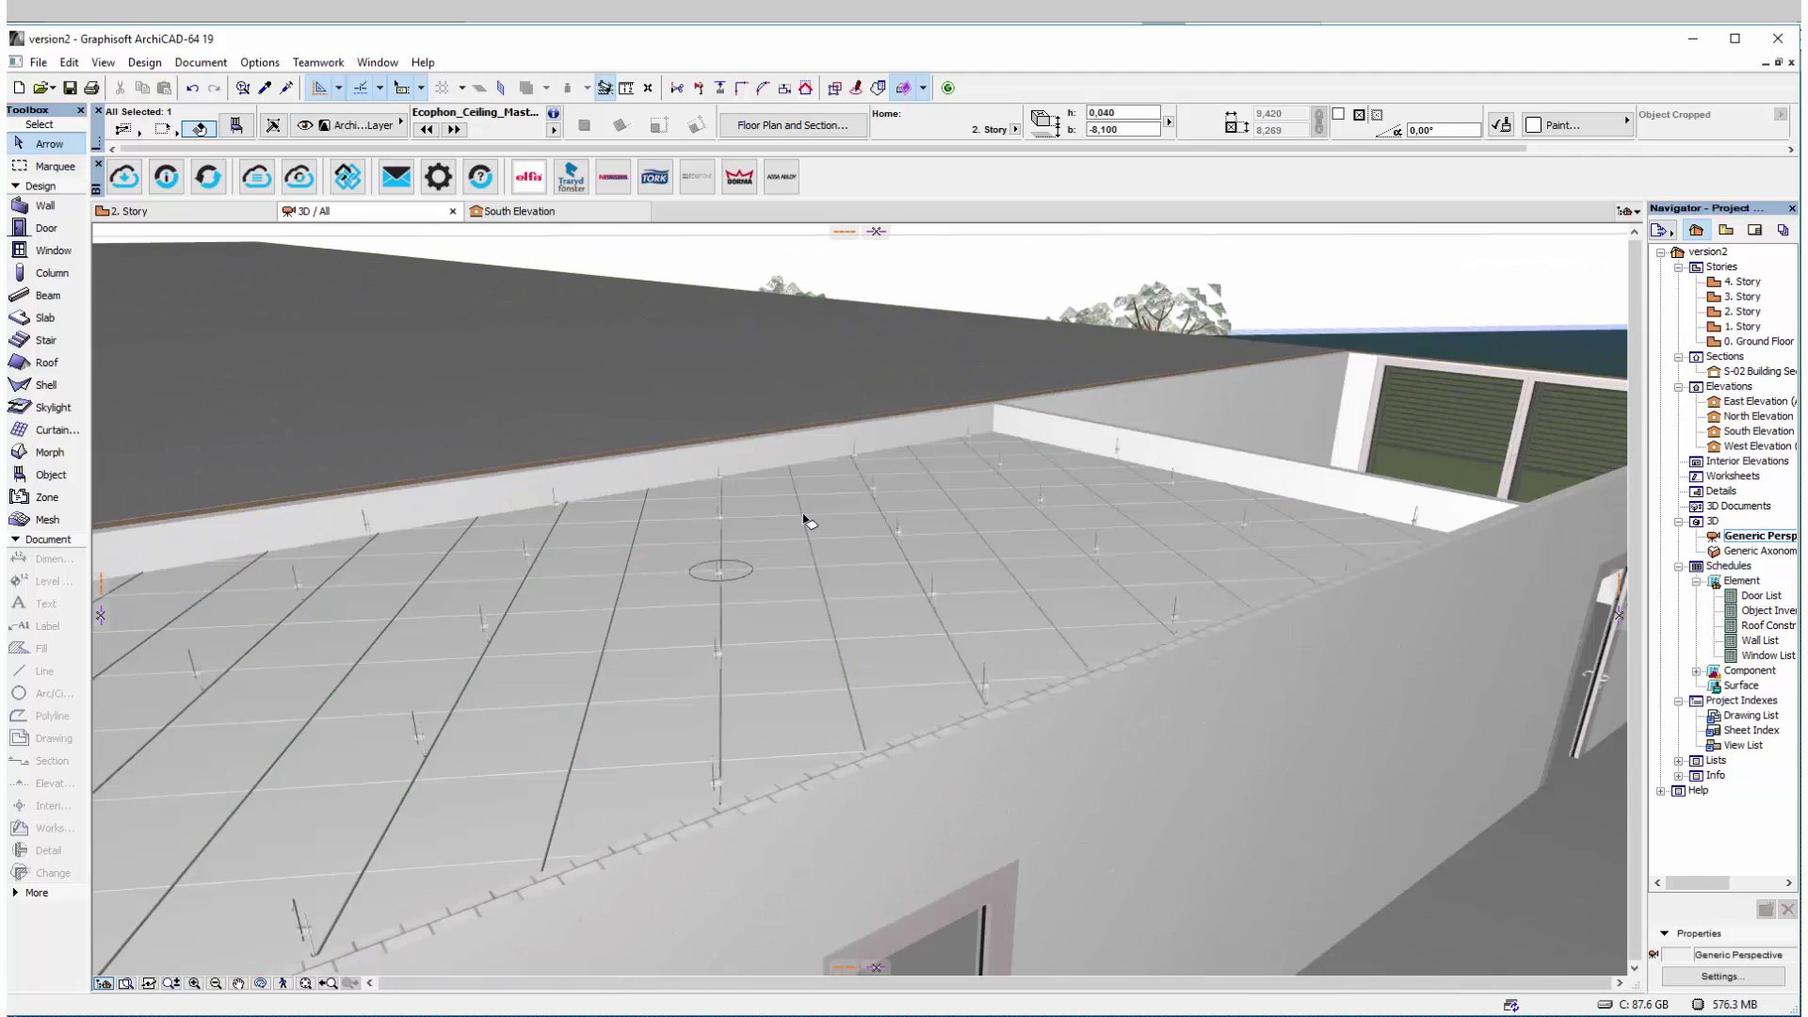
pyautogui.keyDown('shift'); pyautogui.moveTo(796, 544); pyautogui.dragTo(915, 524, button='middle'); pyautogui.keyUp('shift')
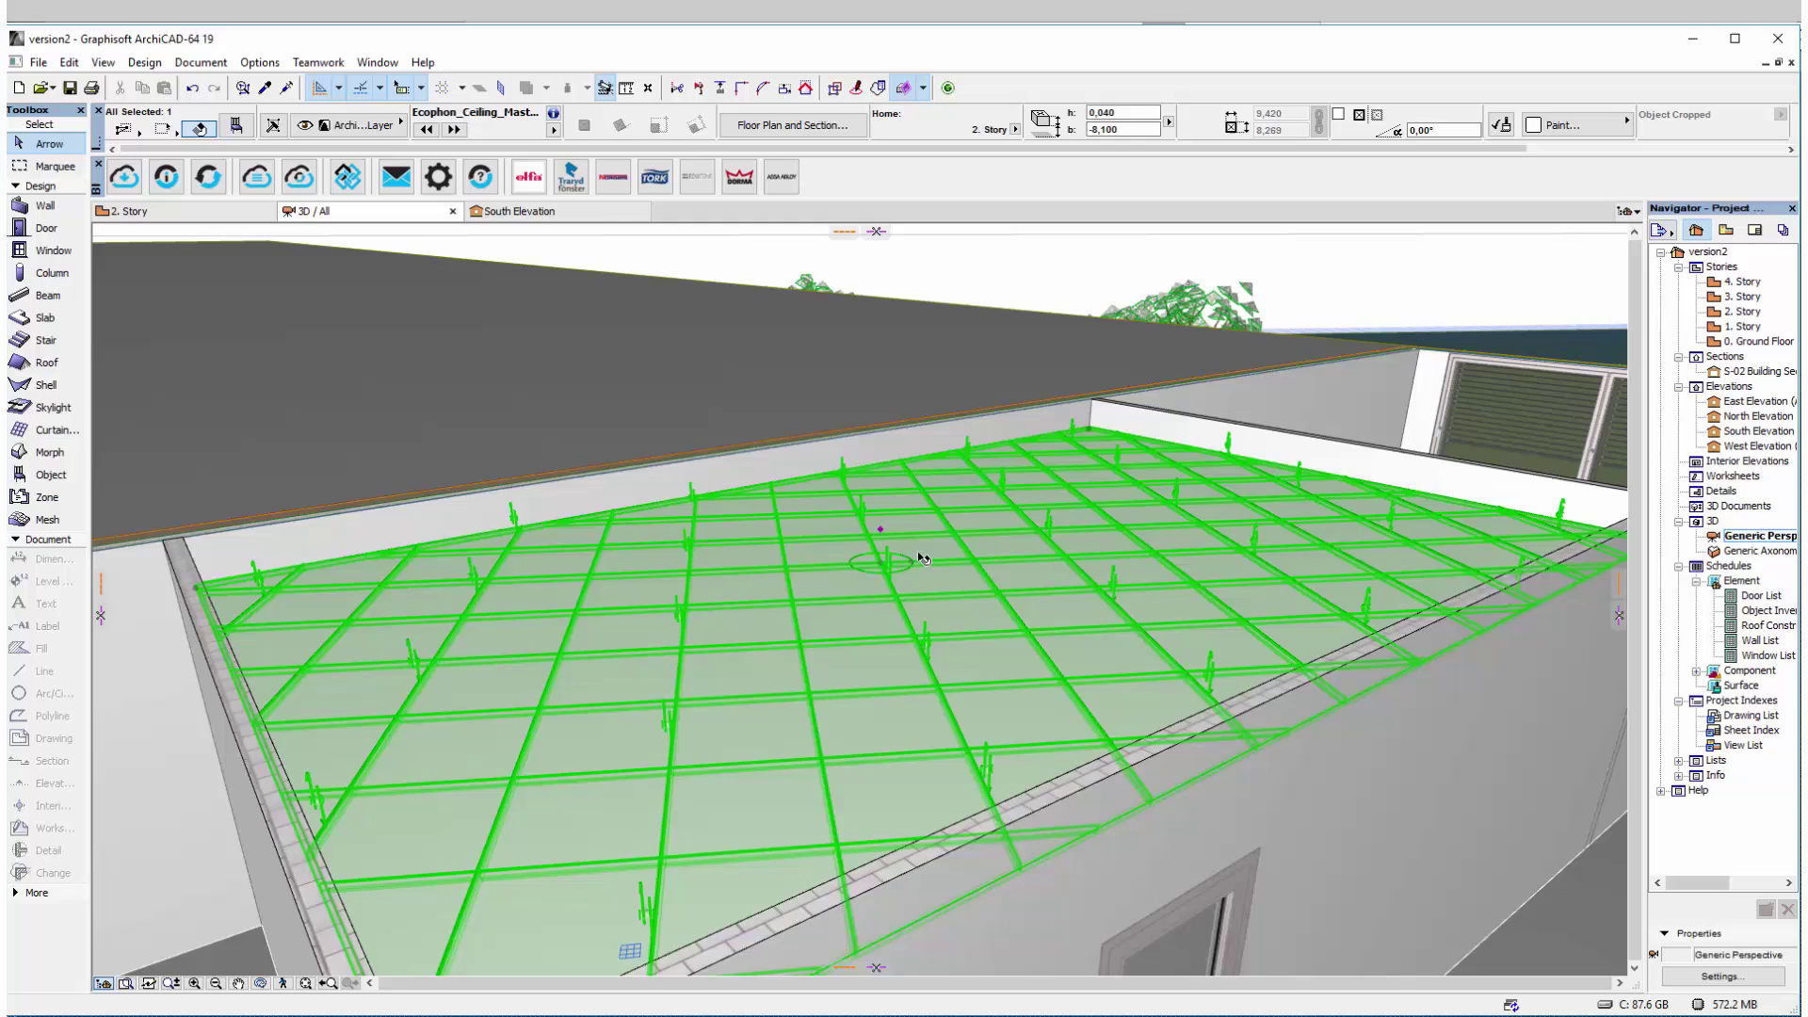
# - Rotate the ceiling's board orientation so its rails run square to the walls
pyautogui.click(913, 563)
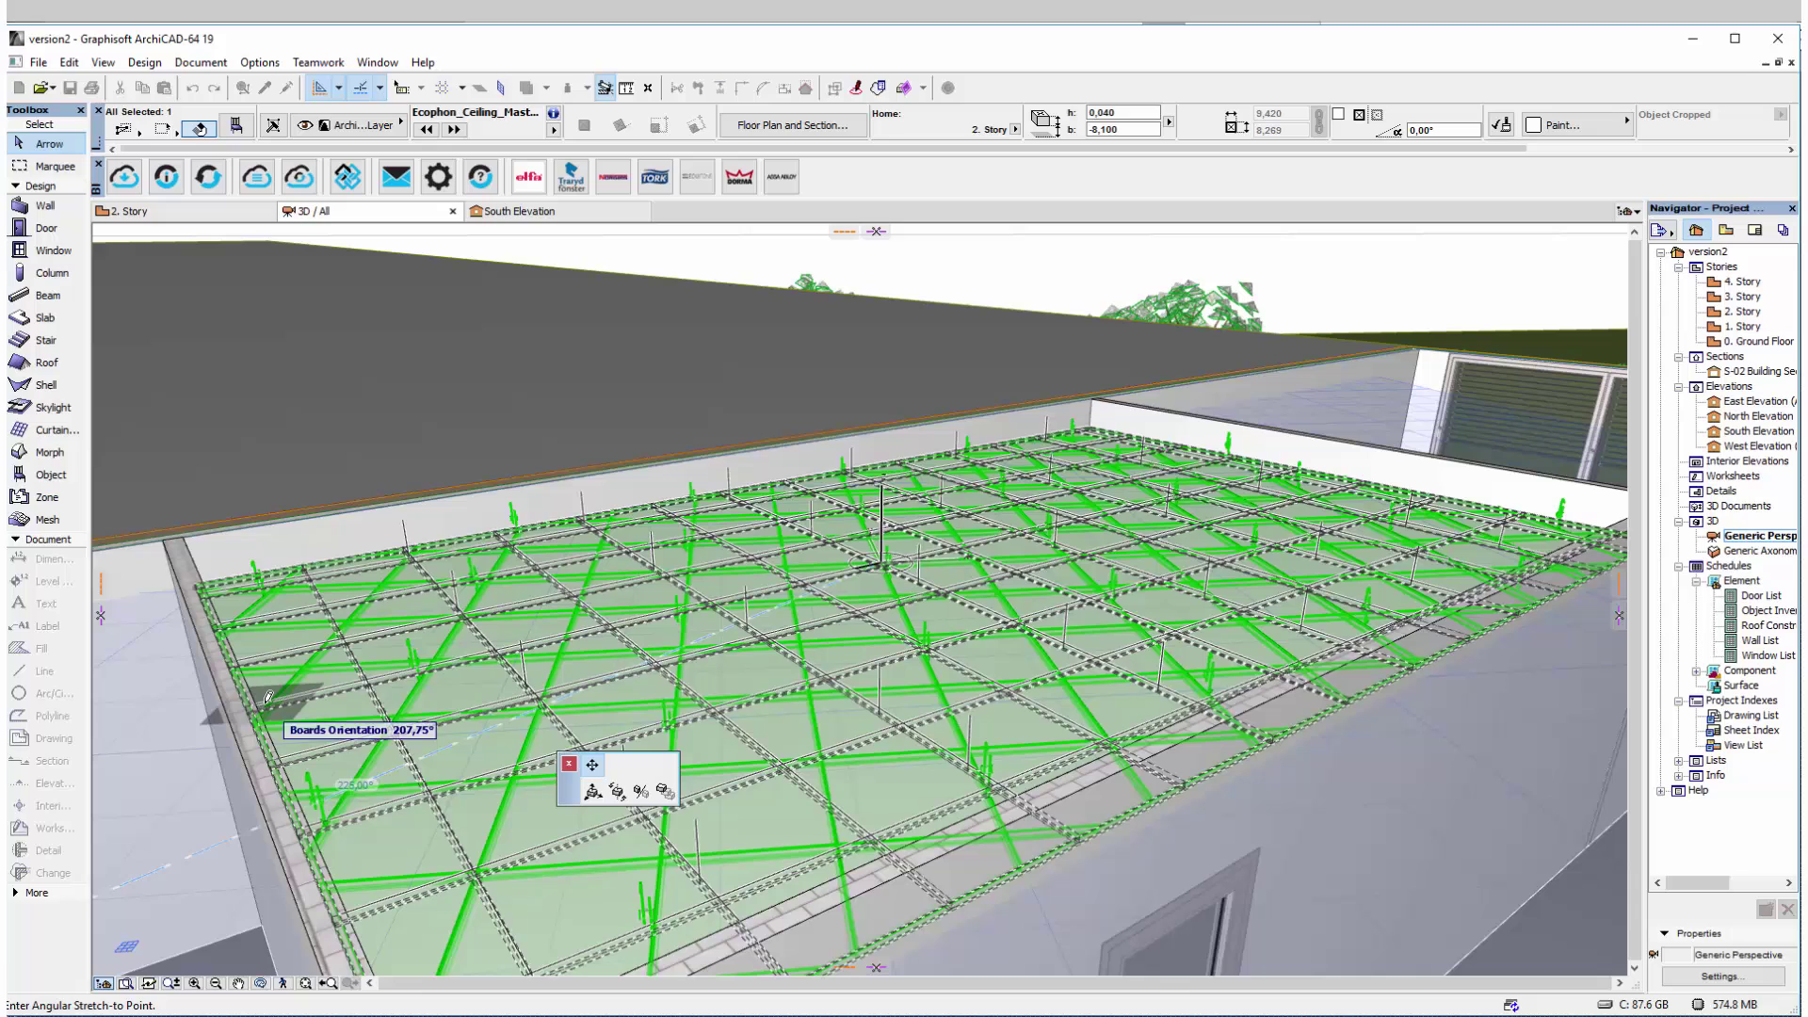
pyautogui.click(271, 699)
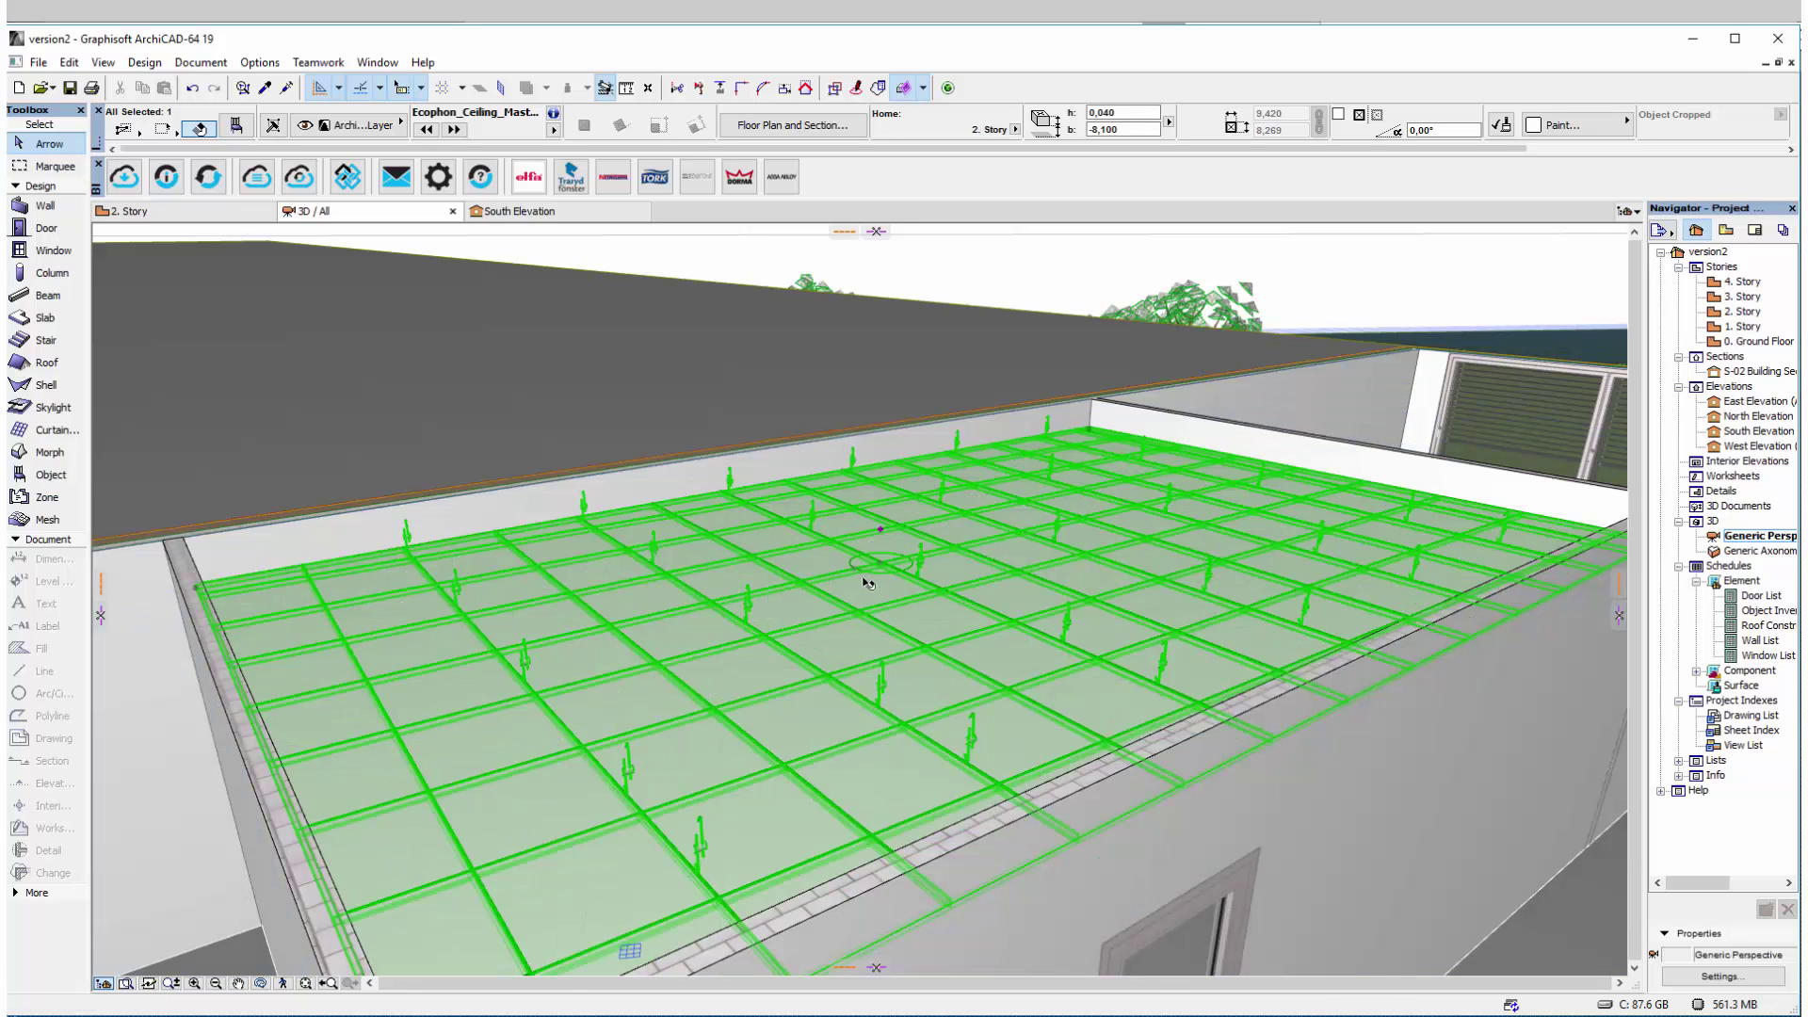
pyautogui.moveTo(885, 596)
pyautogui.keyDown('shift'); pyautogui.mouseDown(button='middle')
pyautogui.moveTo(876, 768)
pyautogui.moveTo(883, 635)
pyautogui.mouseUp(button='middle'); pyautogui.keyUp('shift')
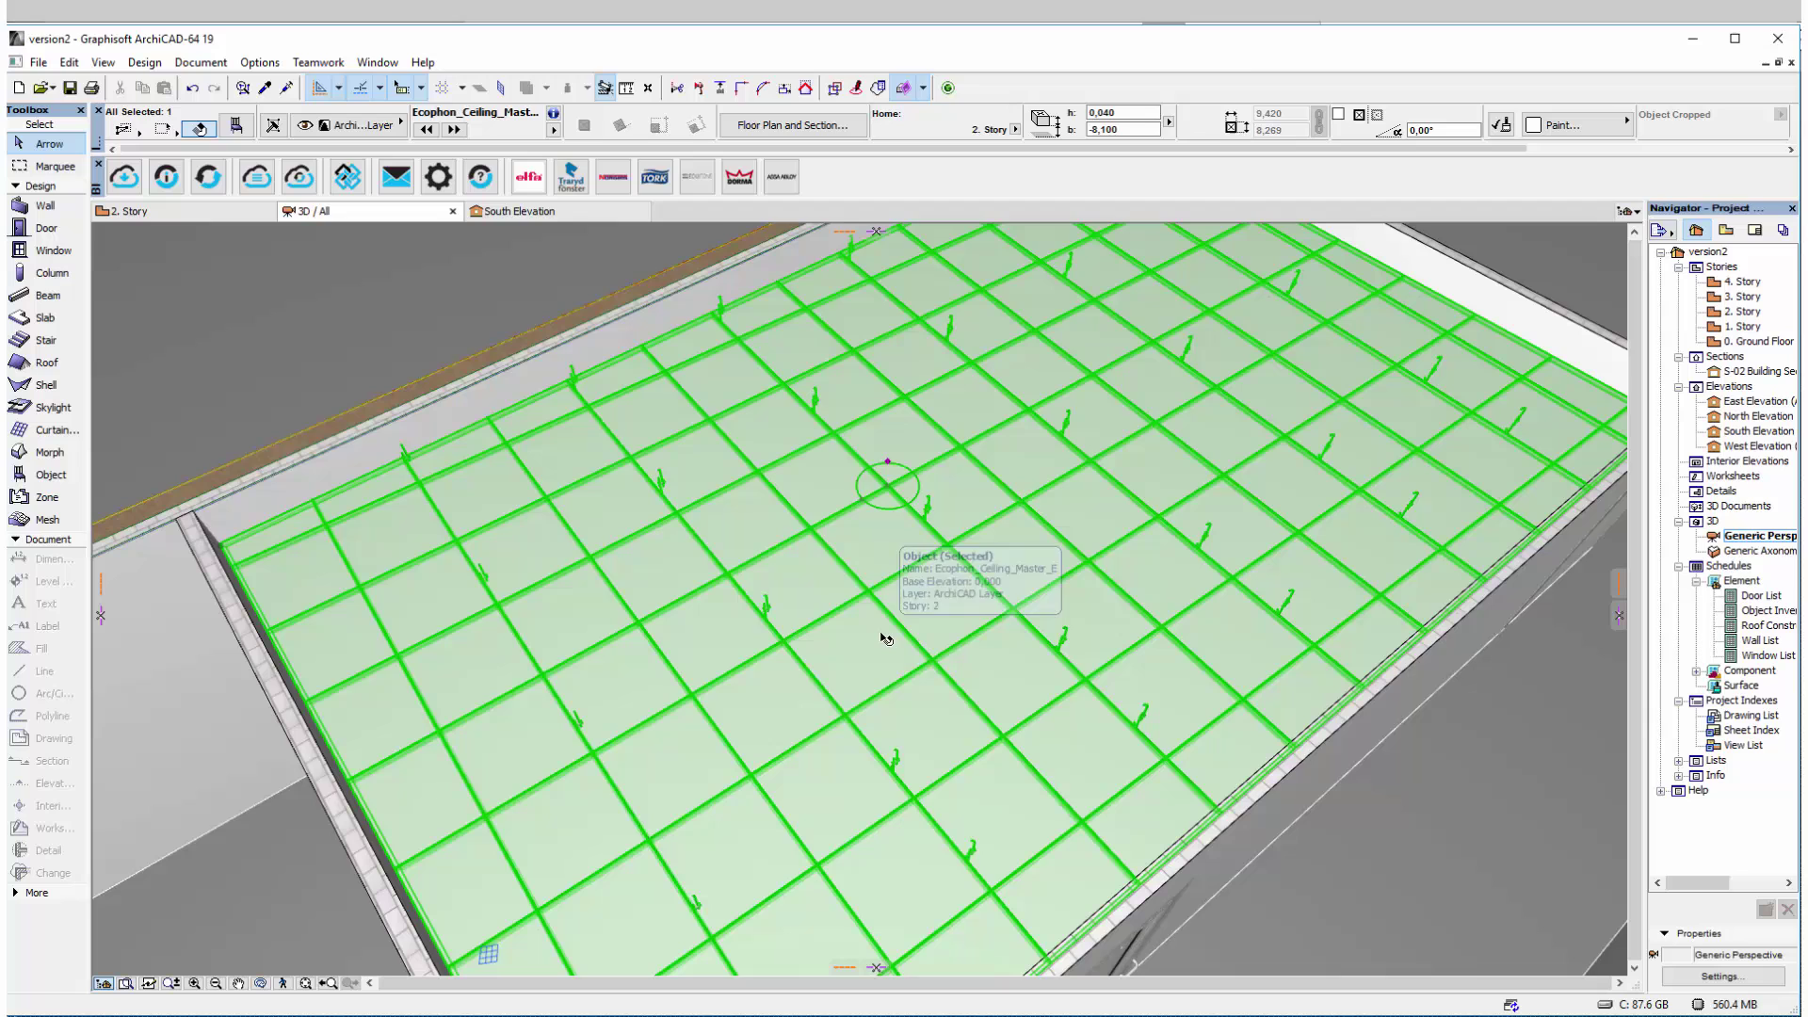
# - Change the Master E ceiling panels to 1200x1200x40 and orbit to inspect the larger tiles
pyautogui.doubleClick(884, 636)
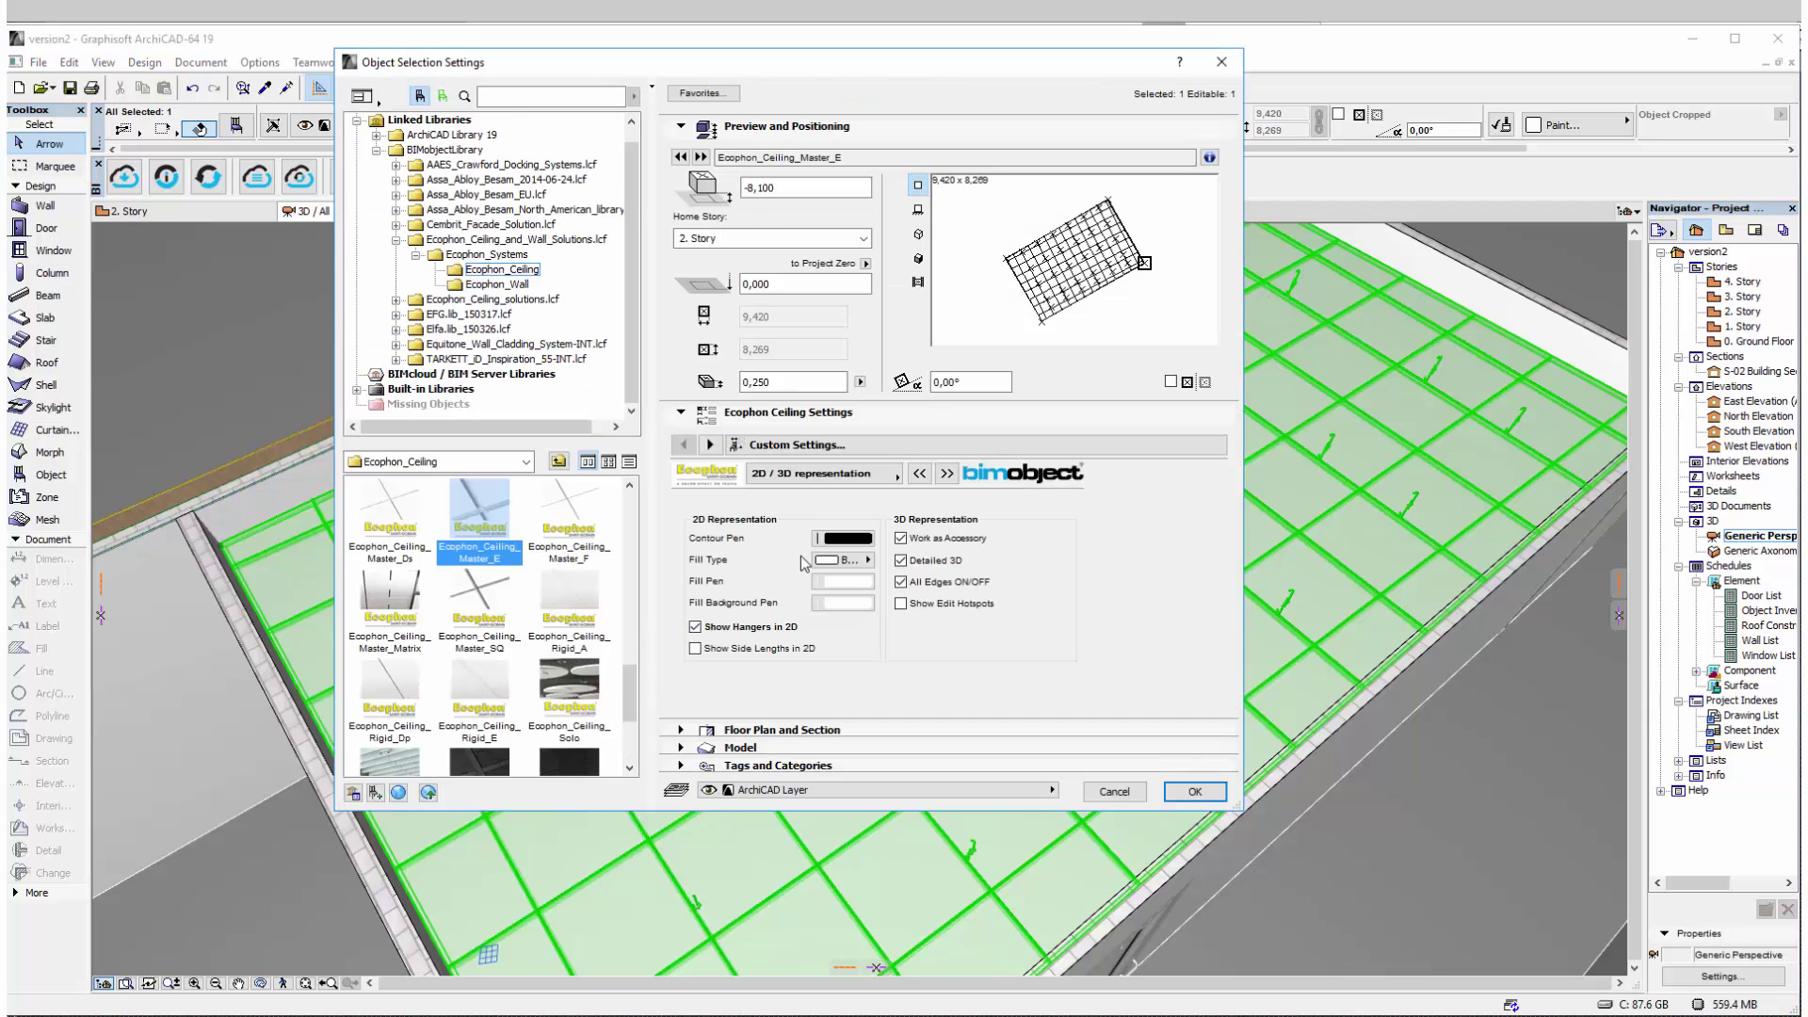
pyautogui.click(921, 474)
pyautogui.click(920, 475)
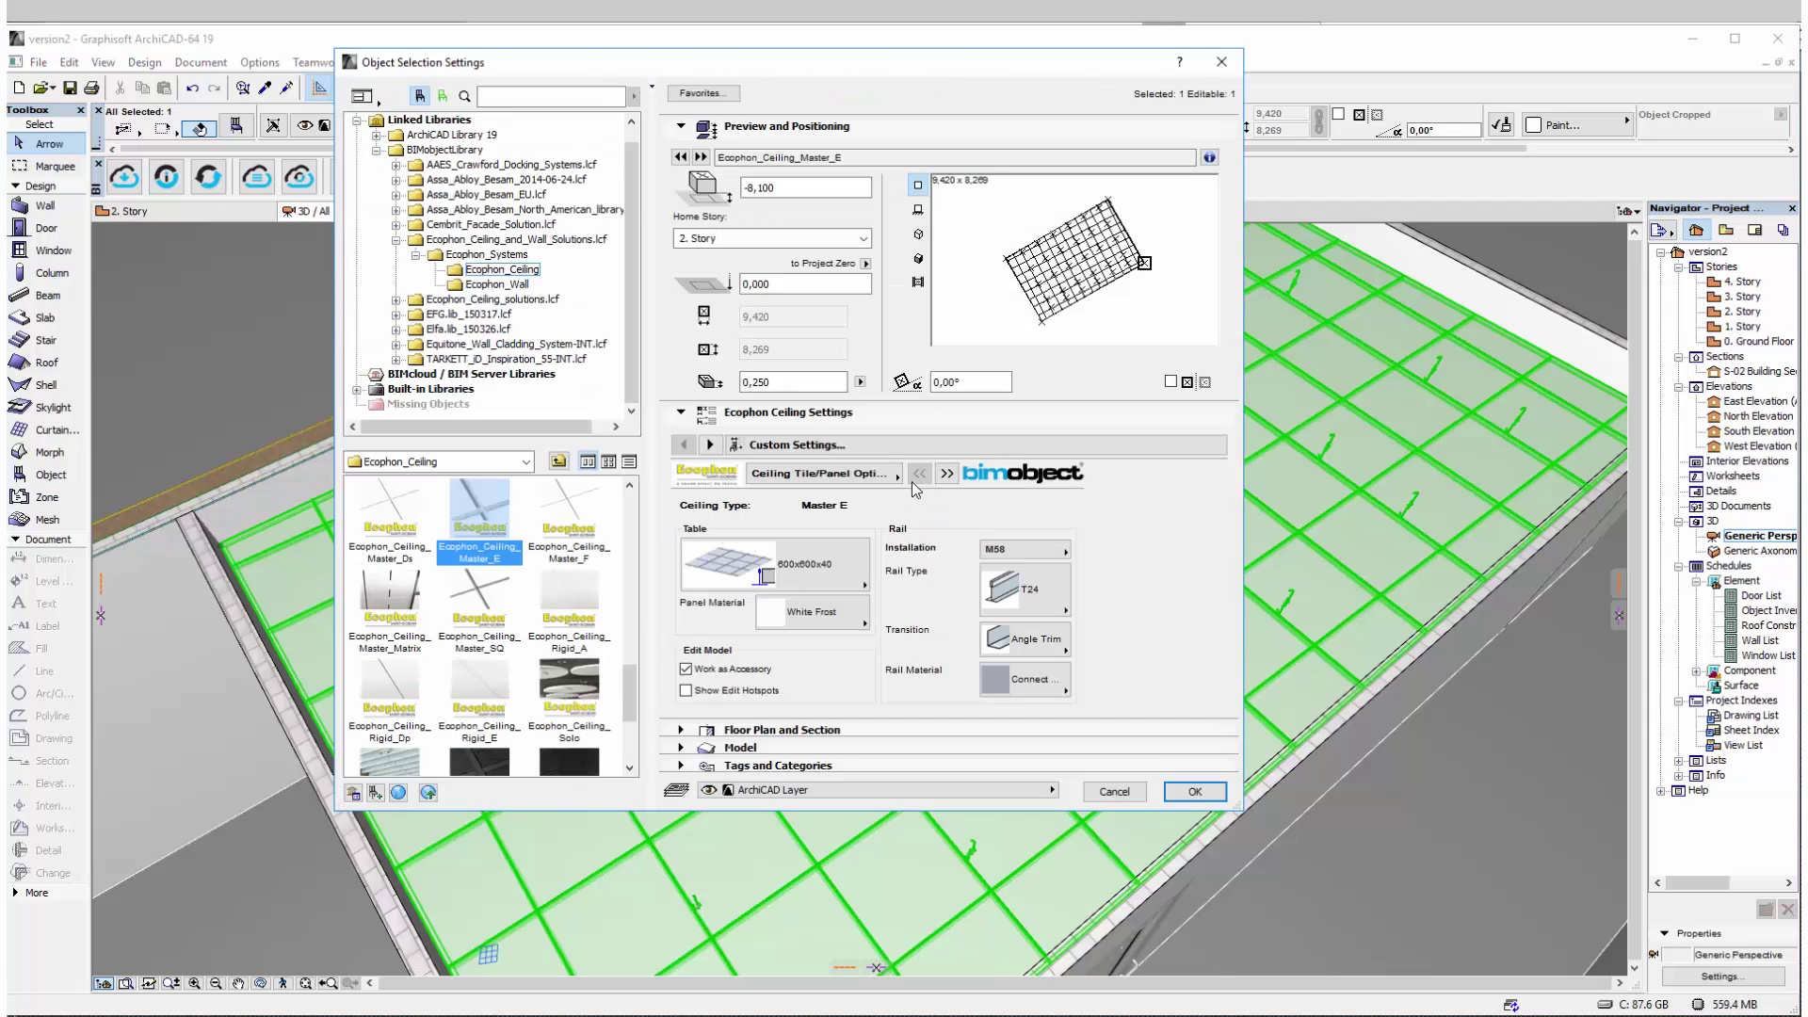
pyautogui.click(1005, 563)
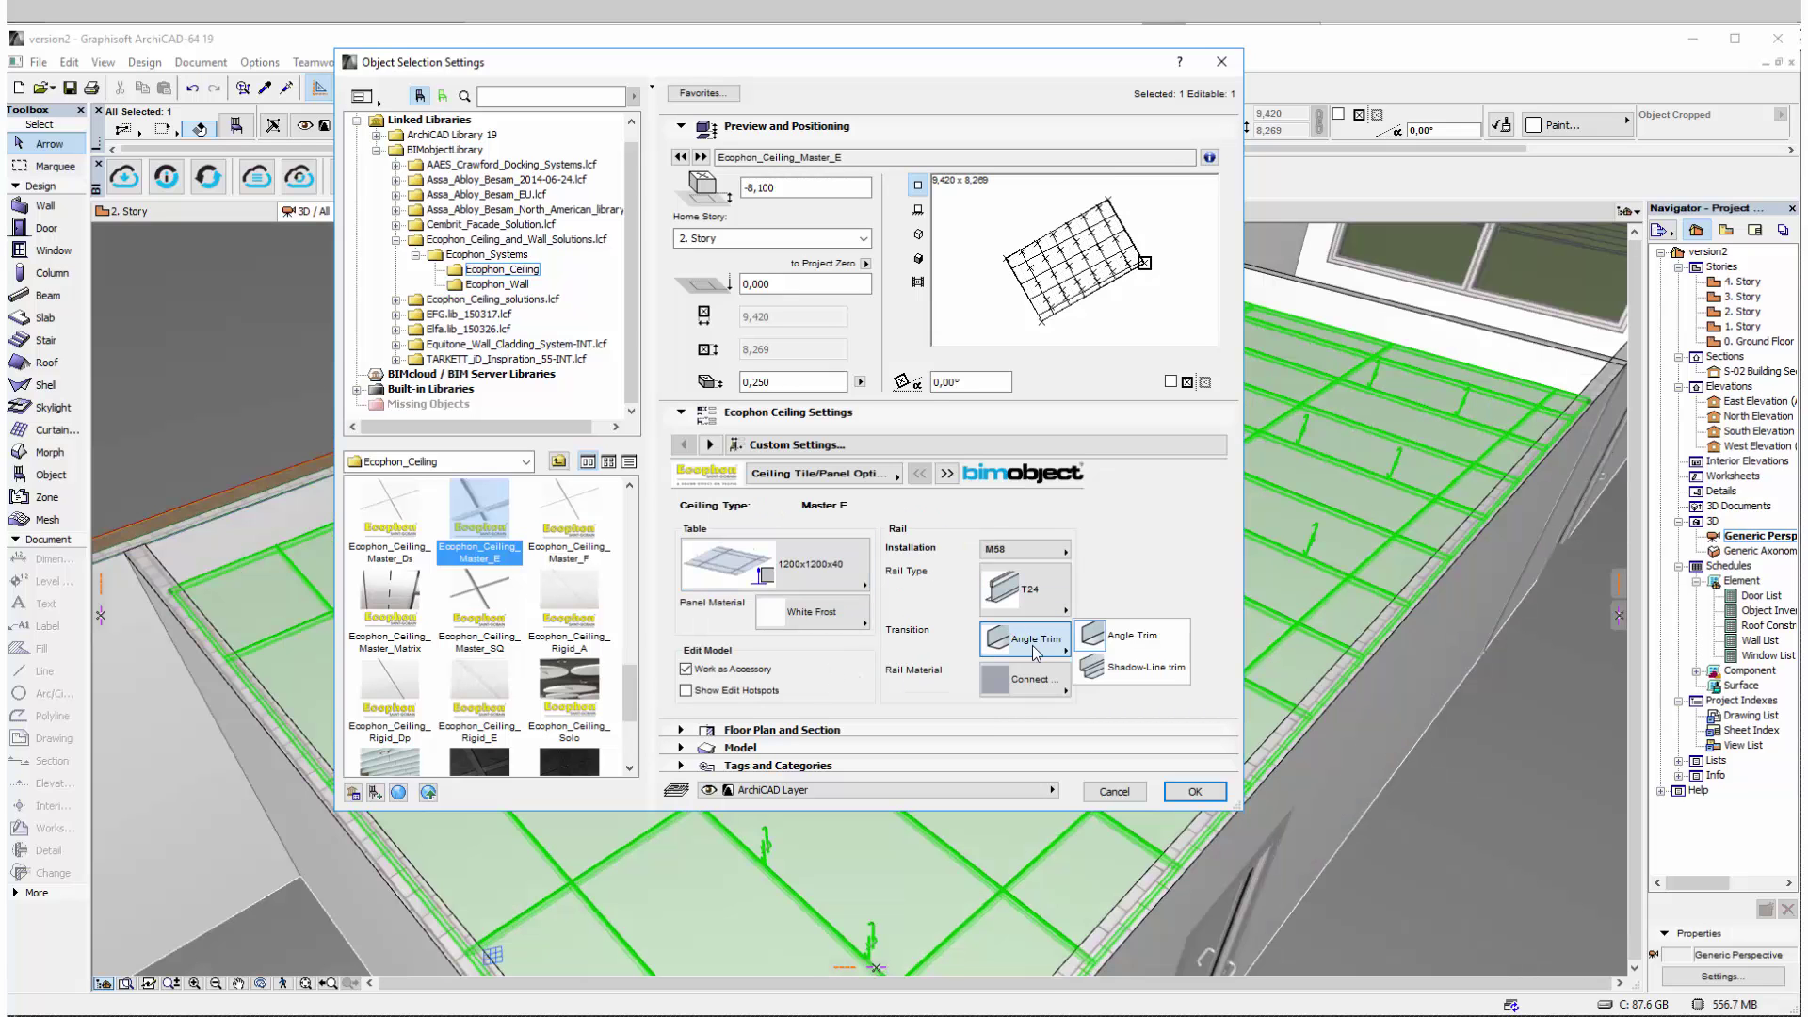
pyautogui.click(1194, 792)
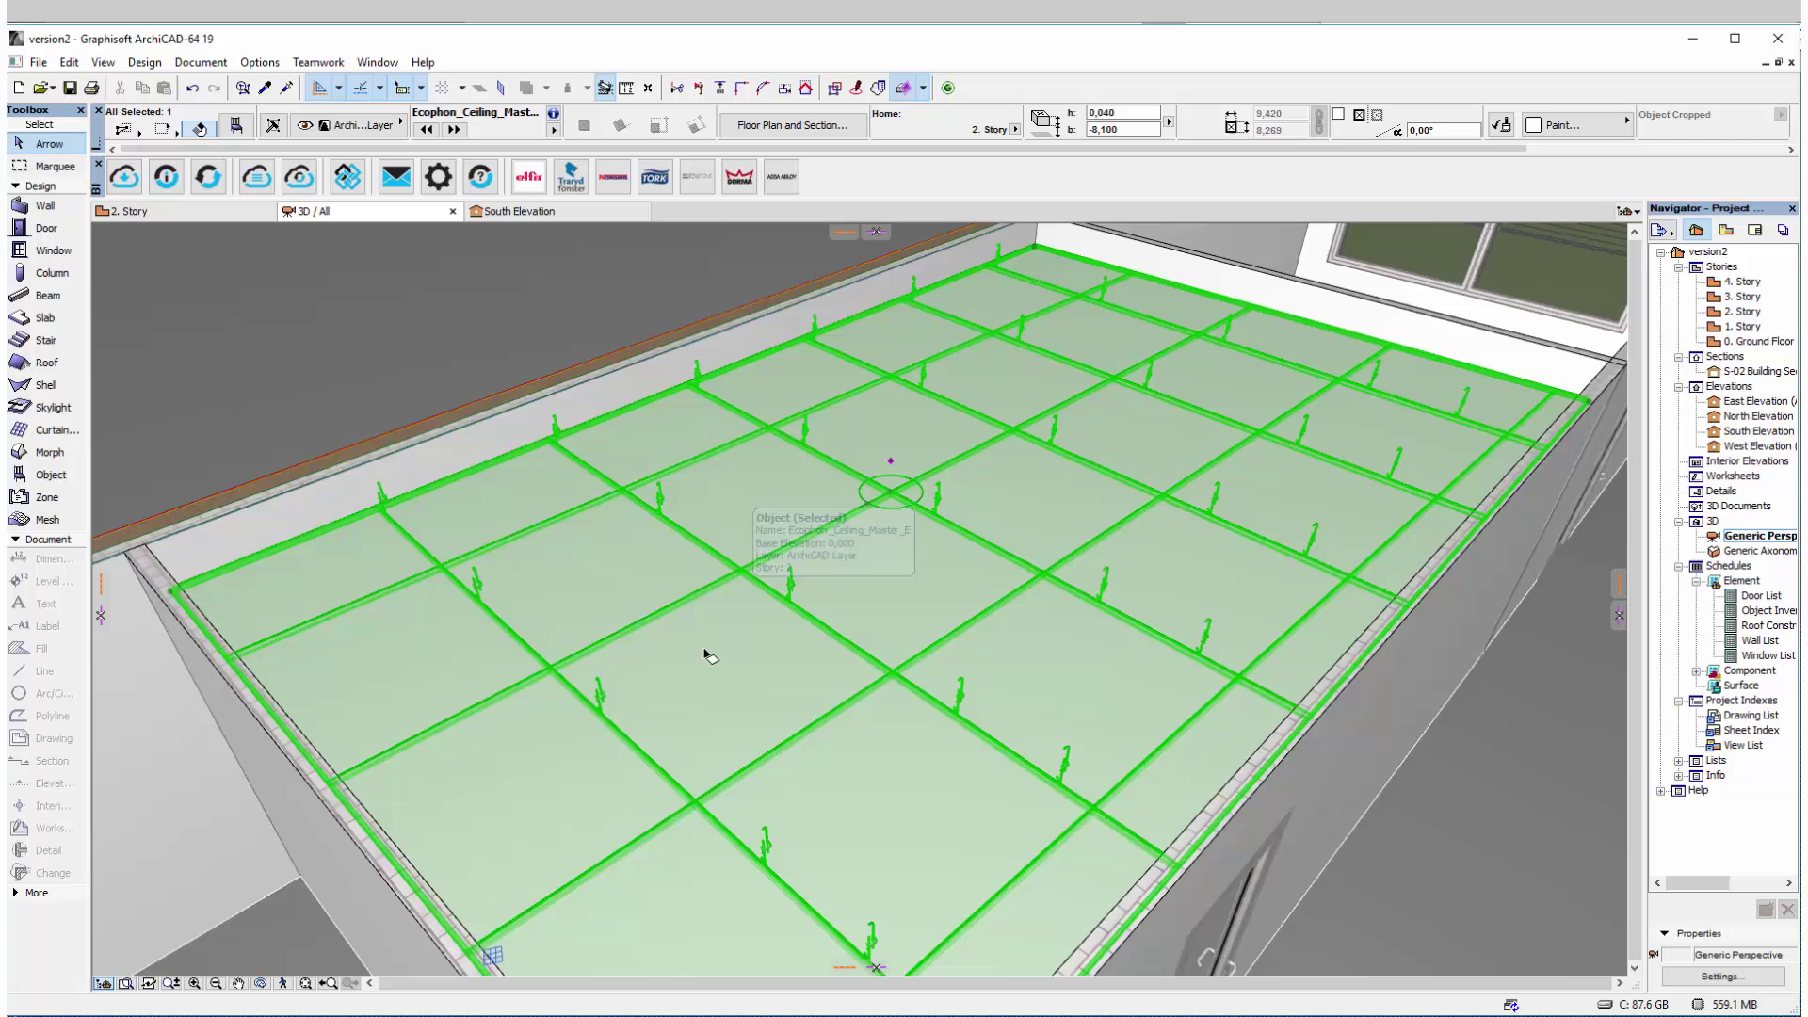
pyautogui.keyDown('shift'); pyautogui.moveTo(719, 718); pyautogui.dragTo(821, 729, button='middle'); pyautogui.keyUp('shift')
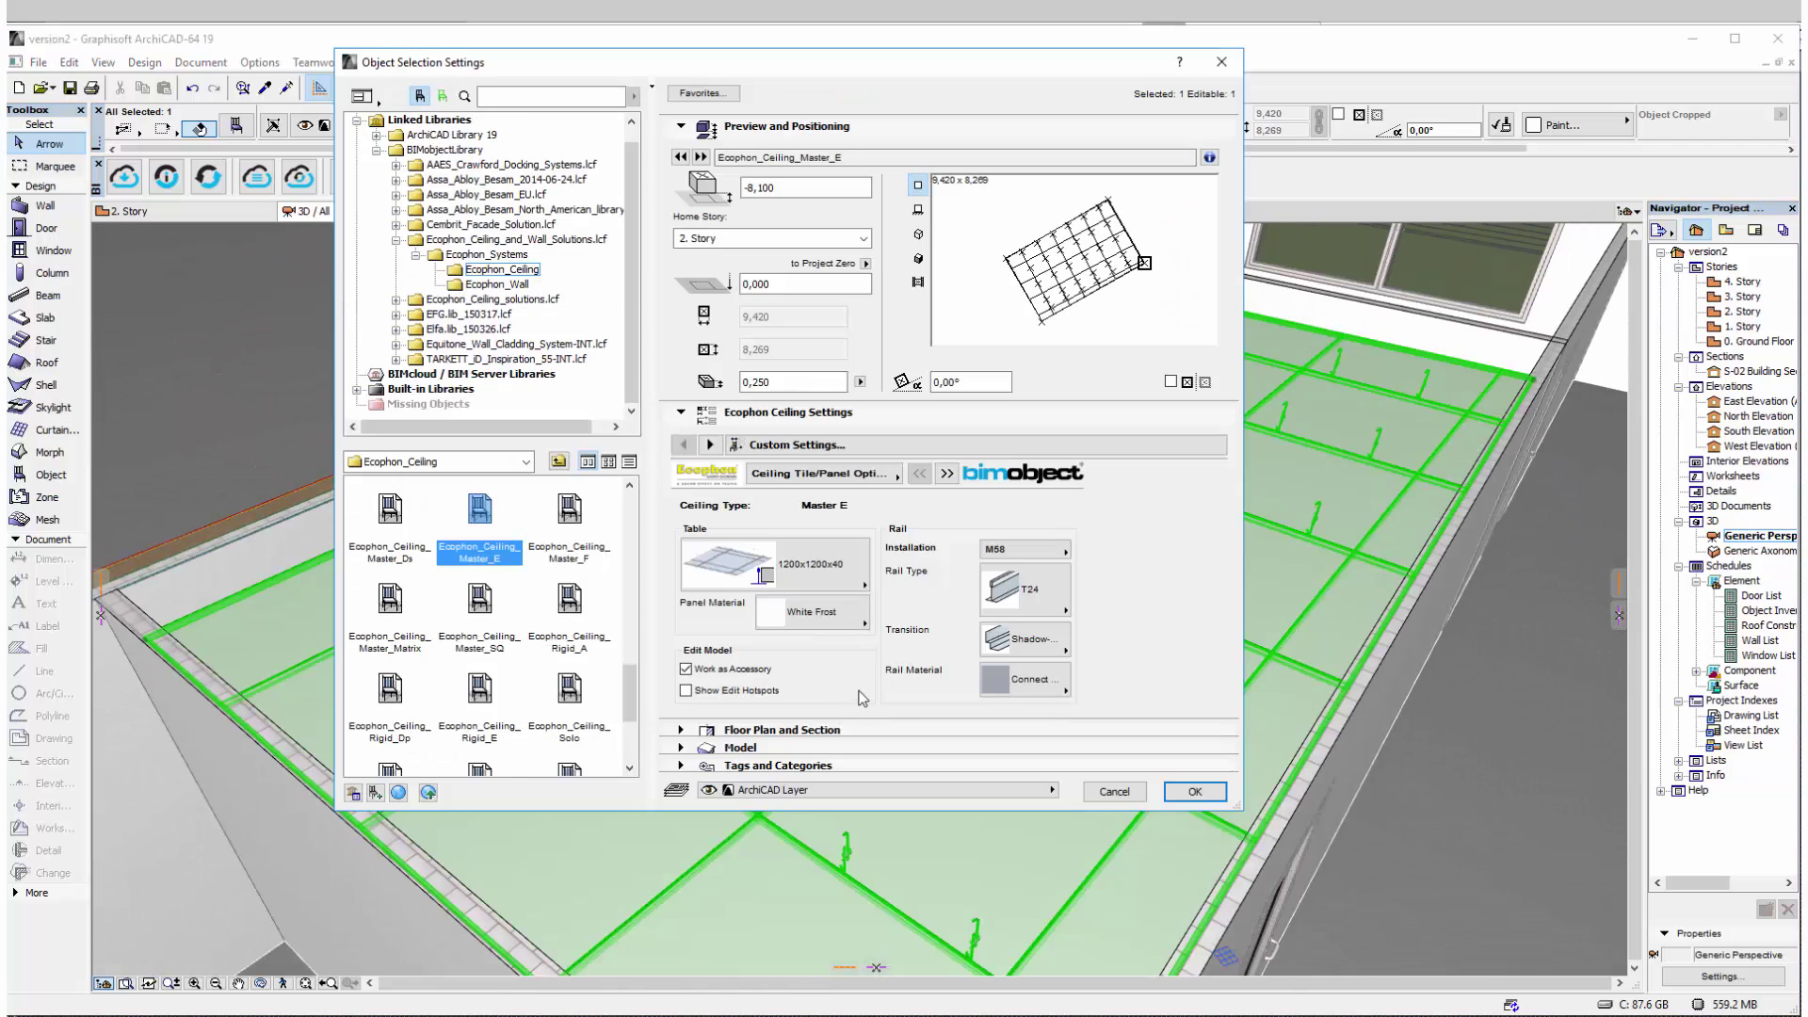
# - Set the Master E ceiling's hangers' height to 0,600
pyautogui.doubleClick(825, 730)
pyautogui.click(948, 473)
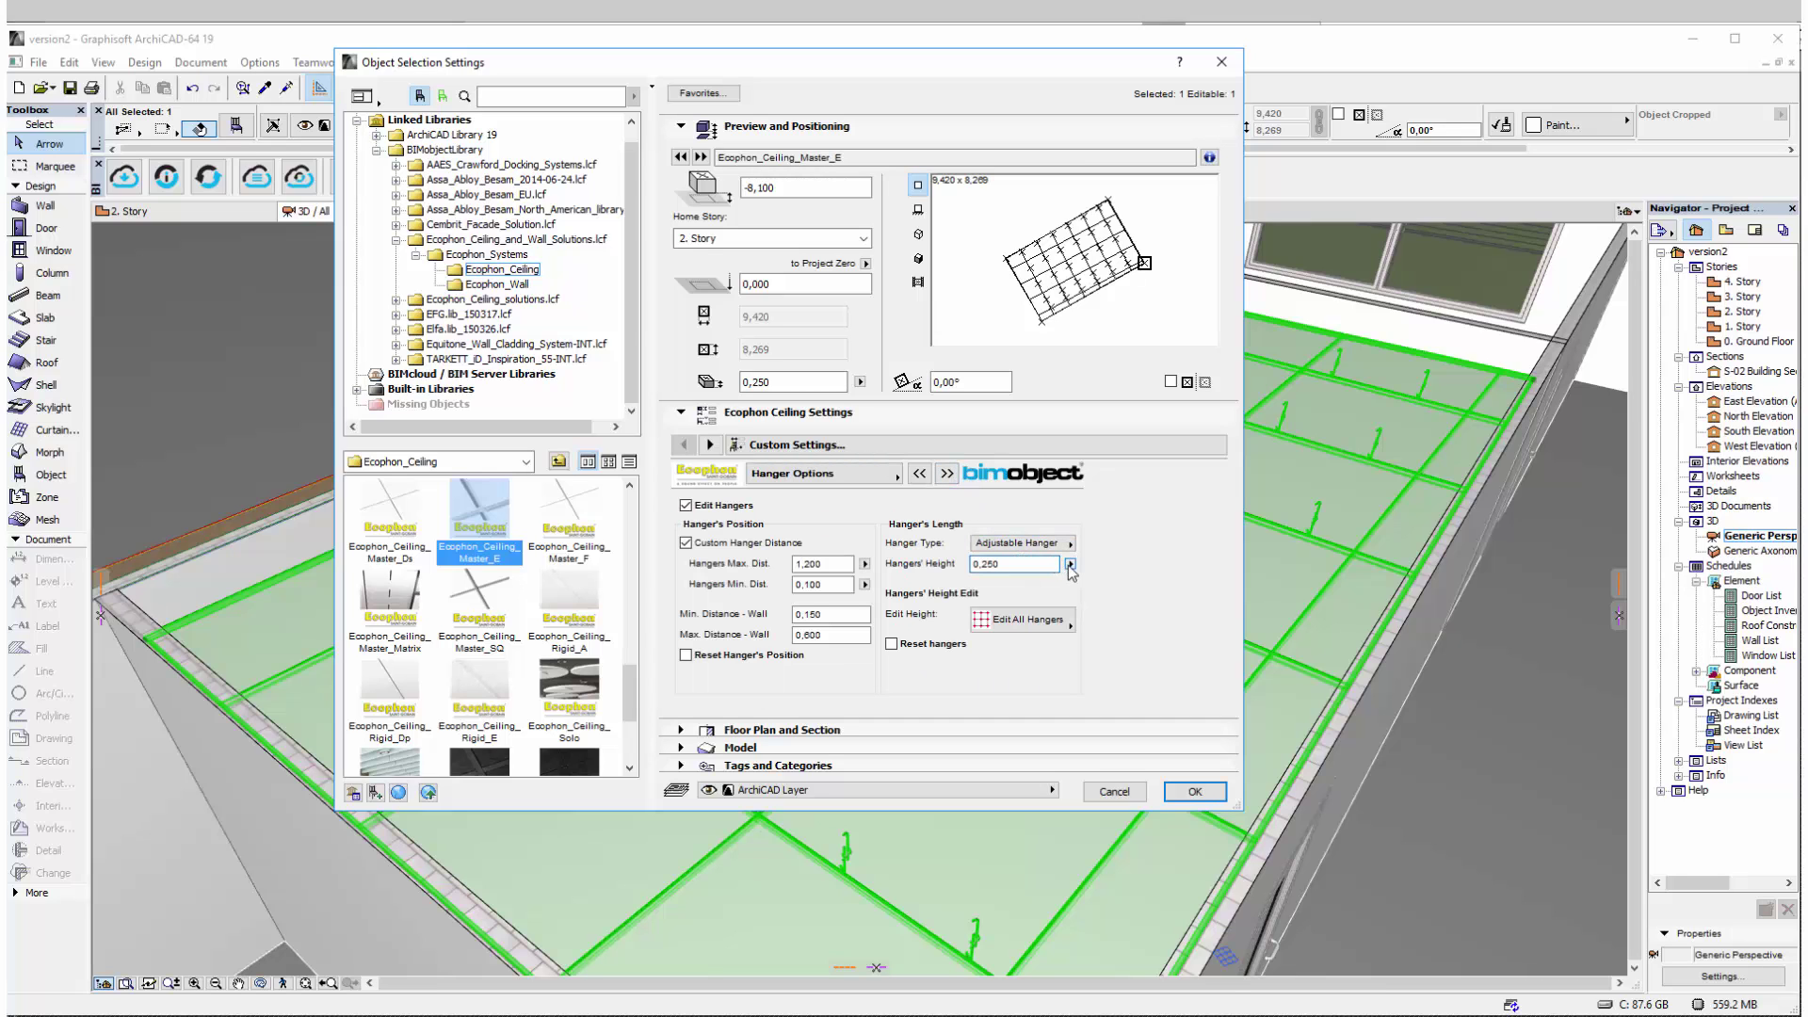
pyautogui.click(1070, 565)
pyautogui.doubleClick(1036, 565)
pyautogui.write('0,600')
pyautogui.press('Return')
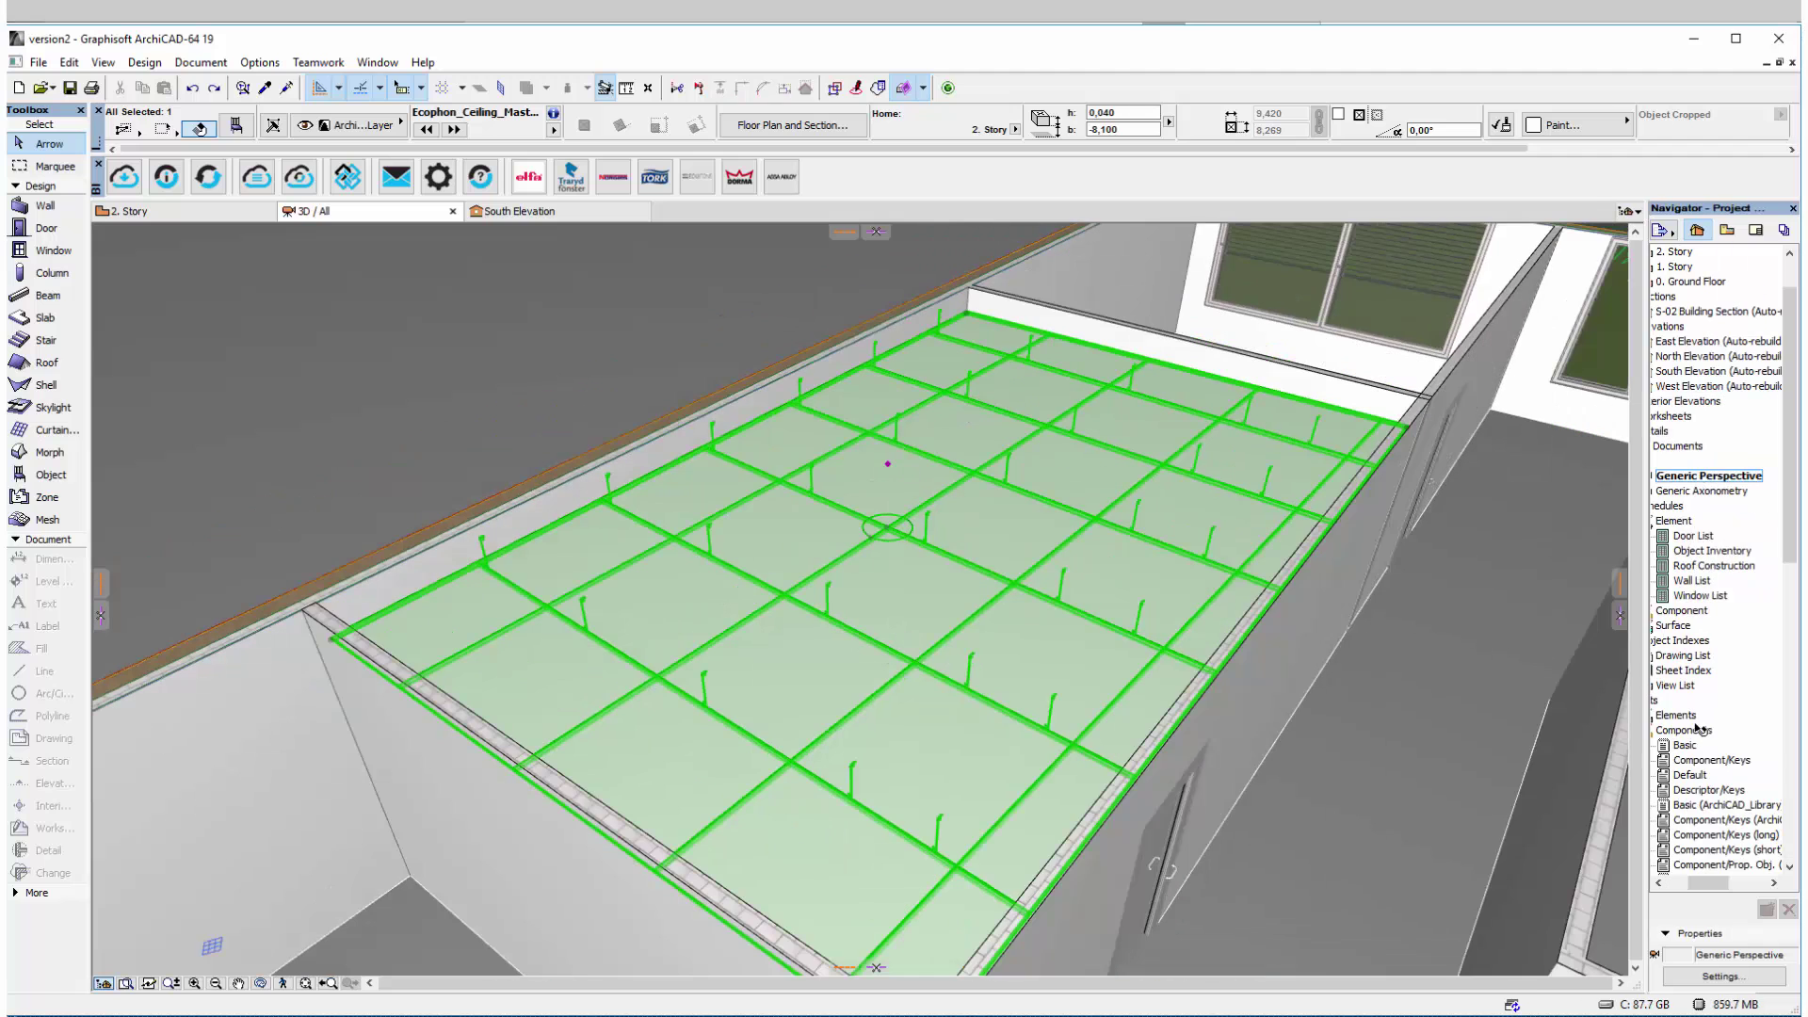
# - Review the Basic components list in ArchiCAD, then bring up Revit's Sheet: User Guide - Ecophon
pyautogui.doubleClick(1686, 745)
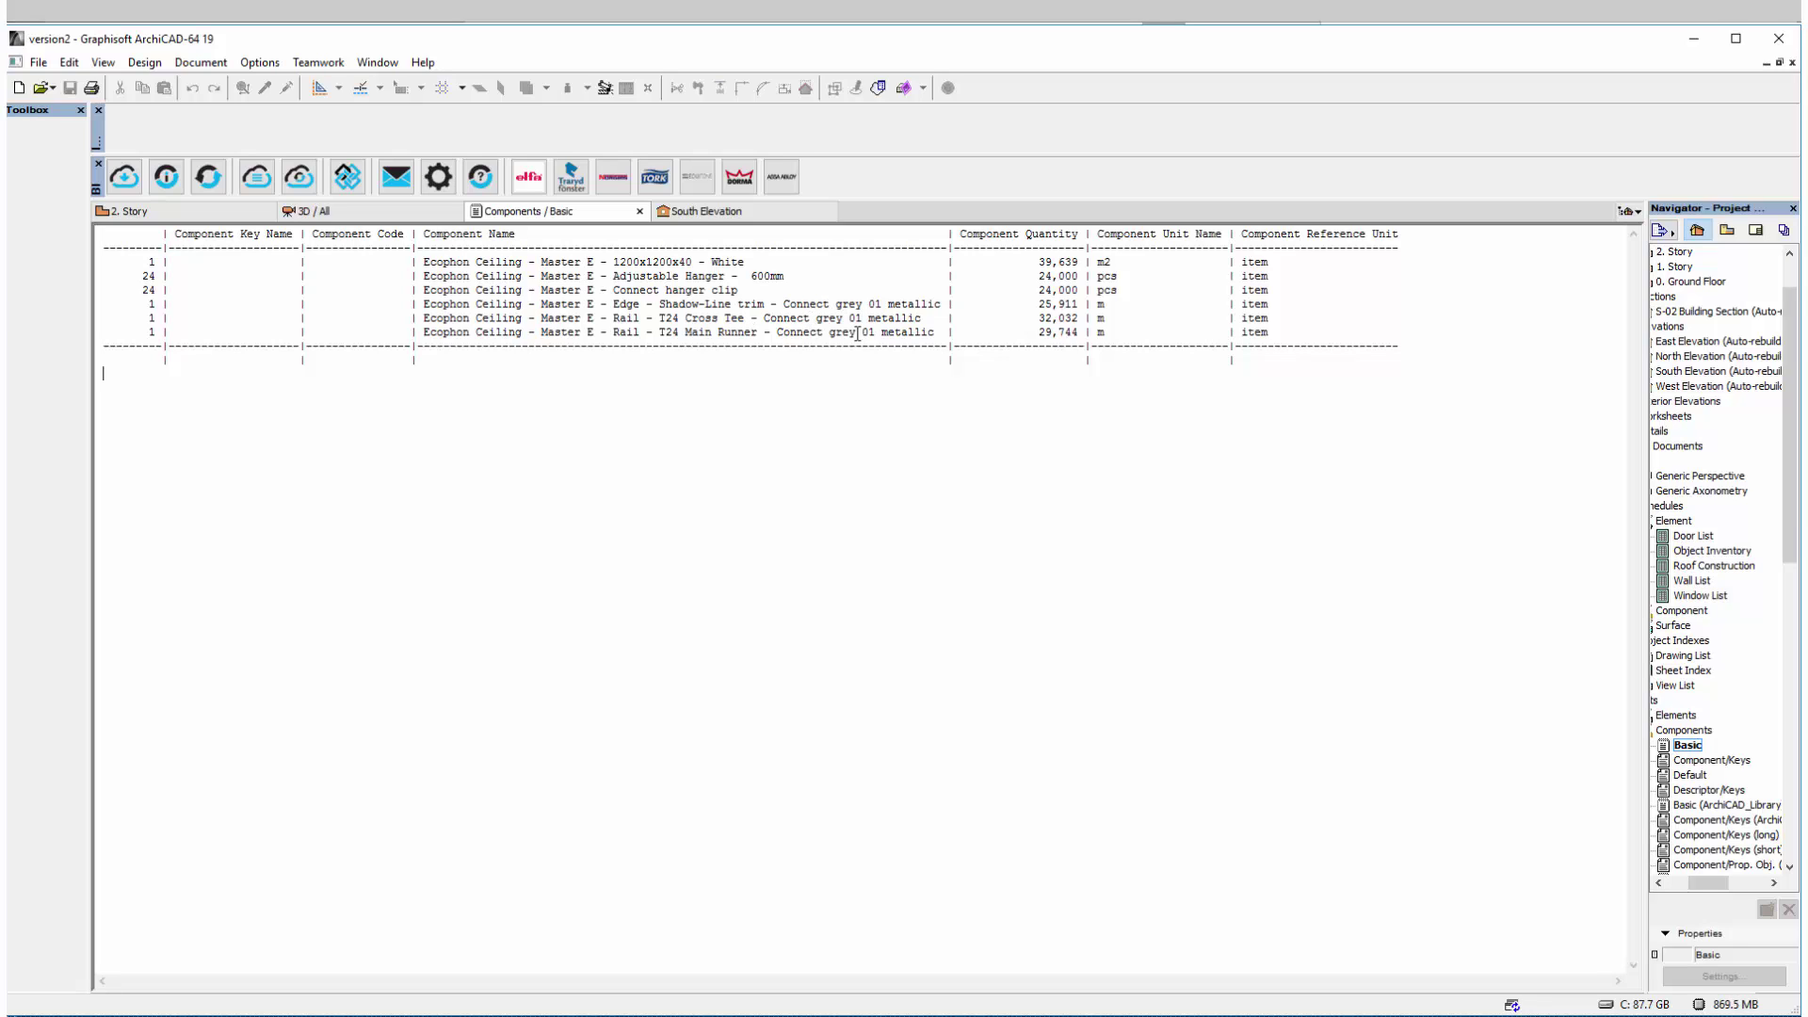
pyautogui.click(638, 212)
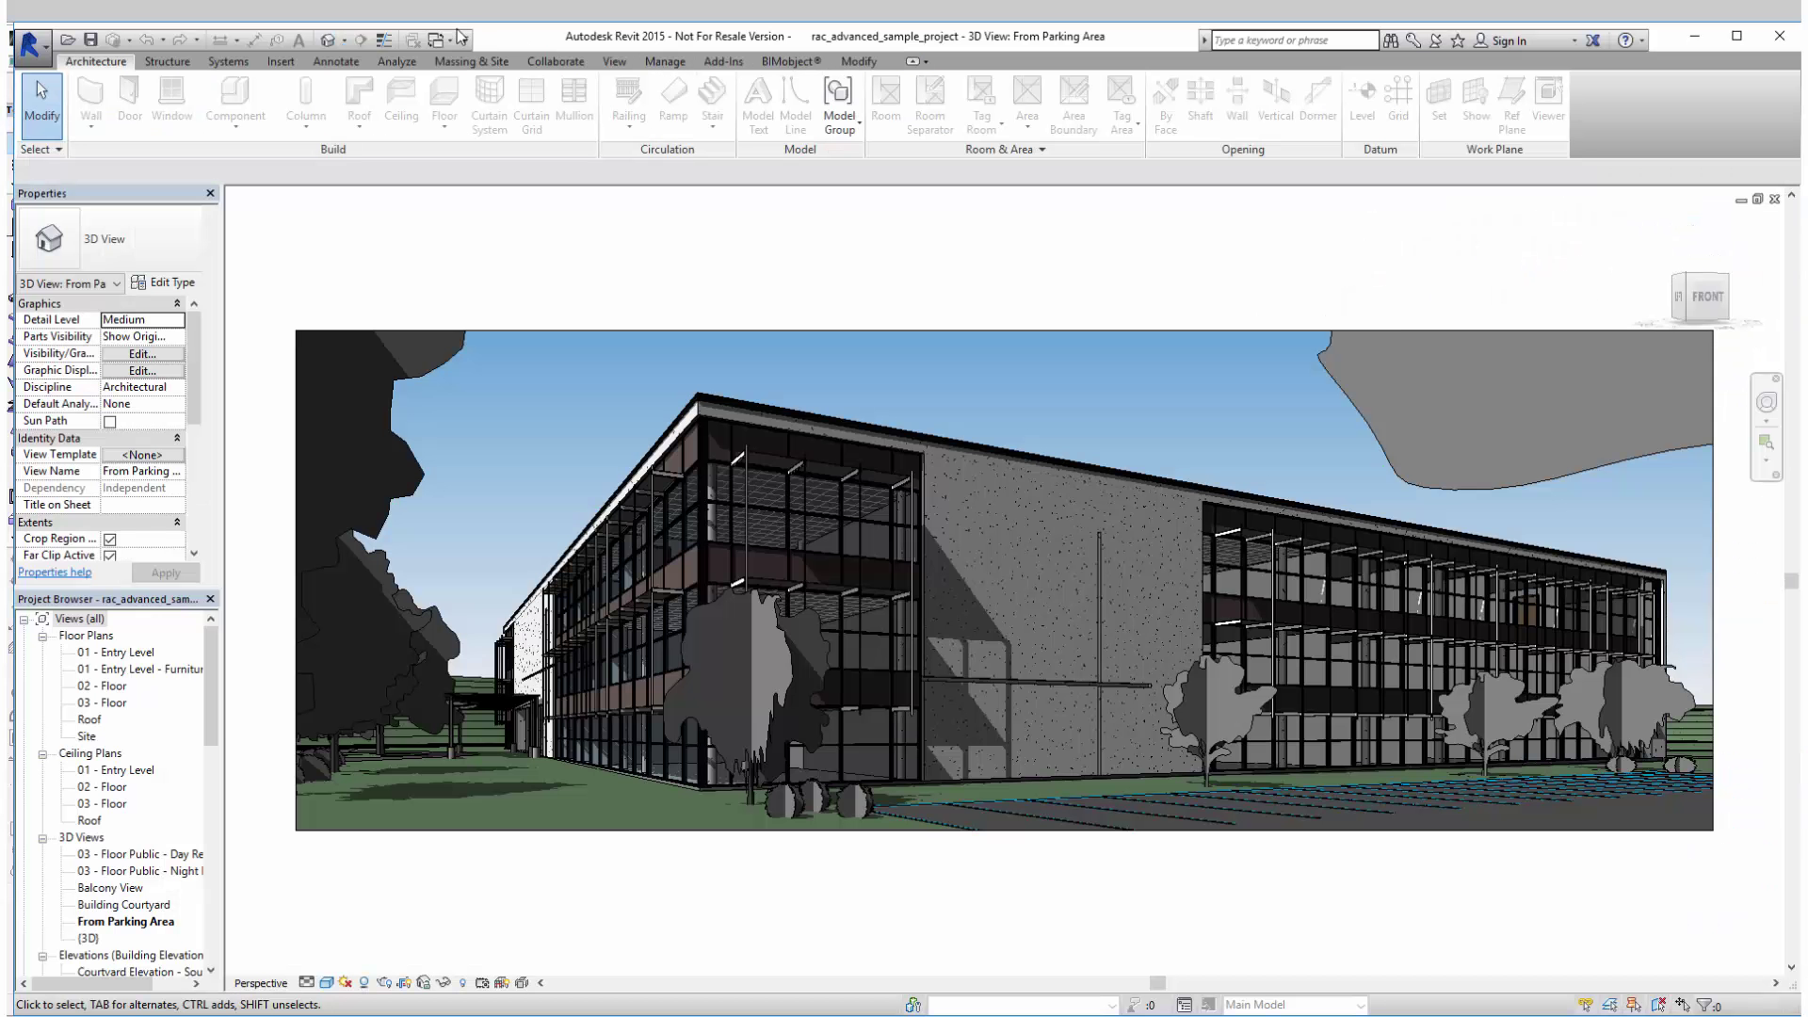
pyautogui.click(454, 40)
pyautogui.click(596, 66)
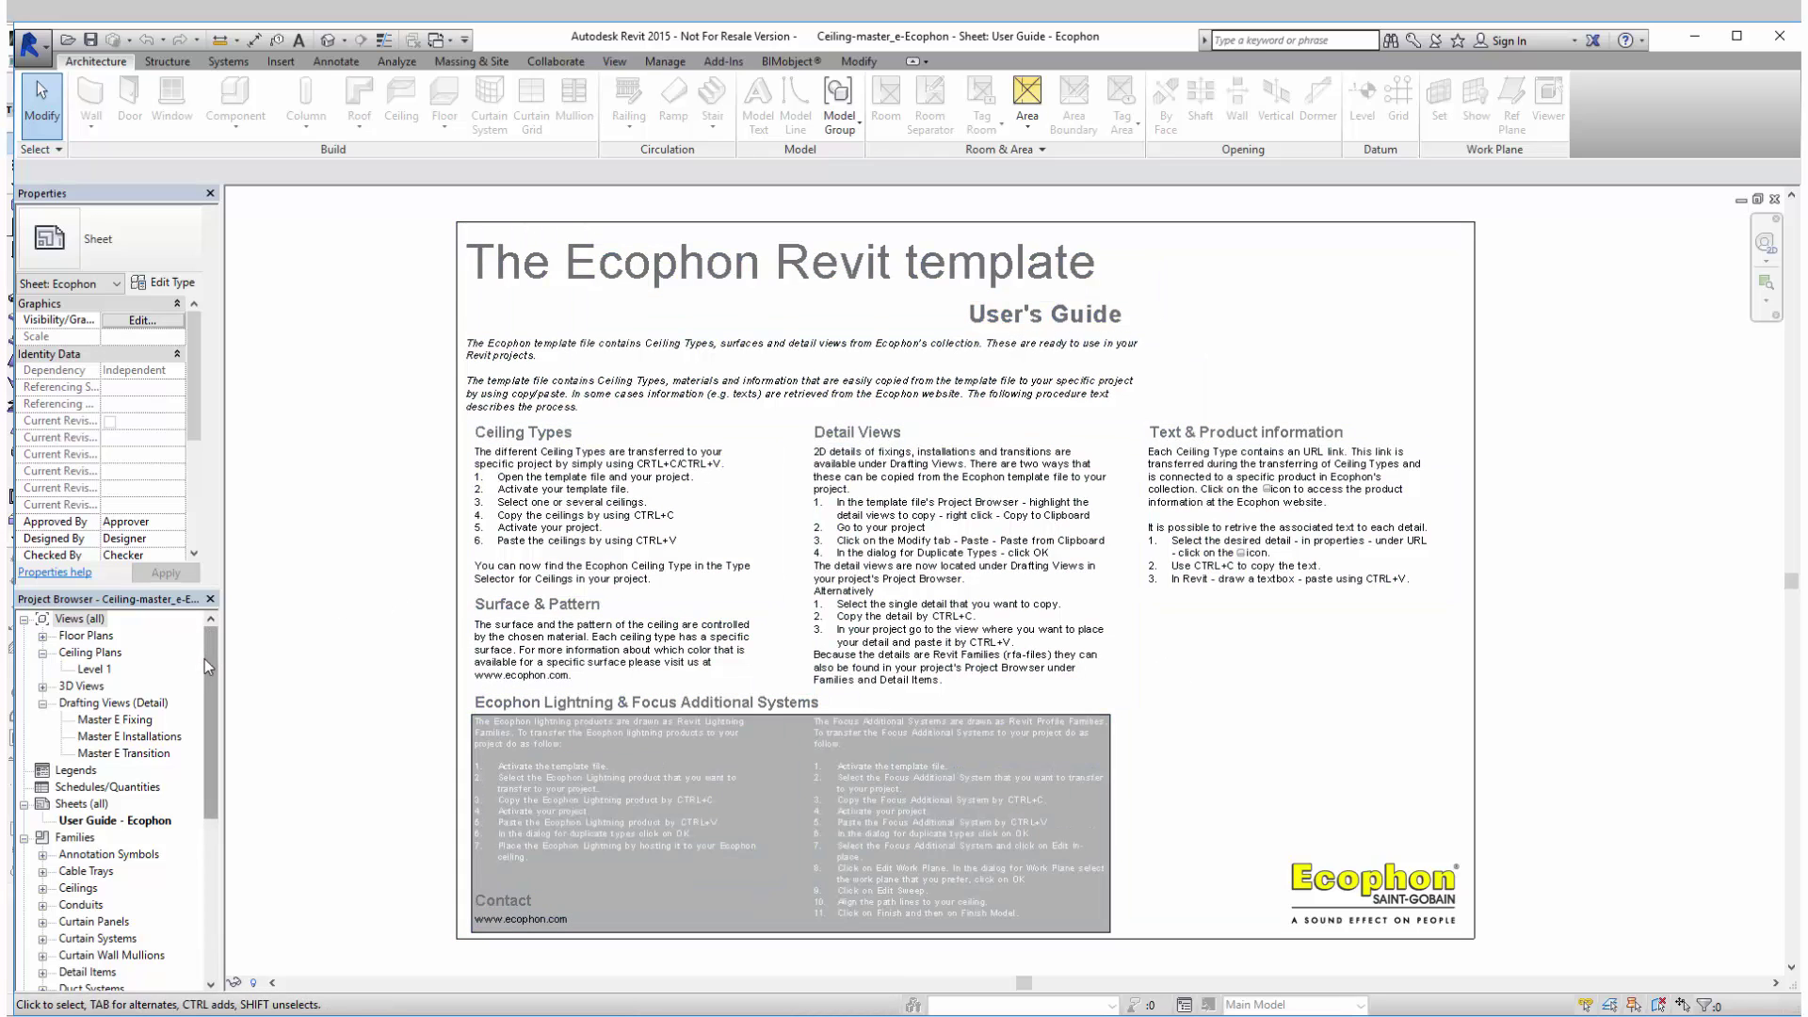
# - Open the Ecophon template's Level 1 reflected ceiling plan from Ceiling Plans
pyautogui.click(90, 669)
pyautogui.doubleClick(90, 670)
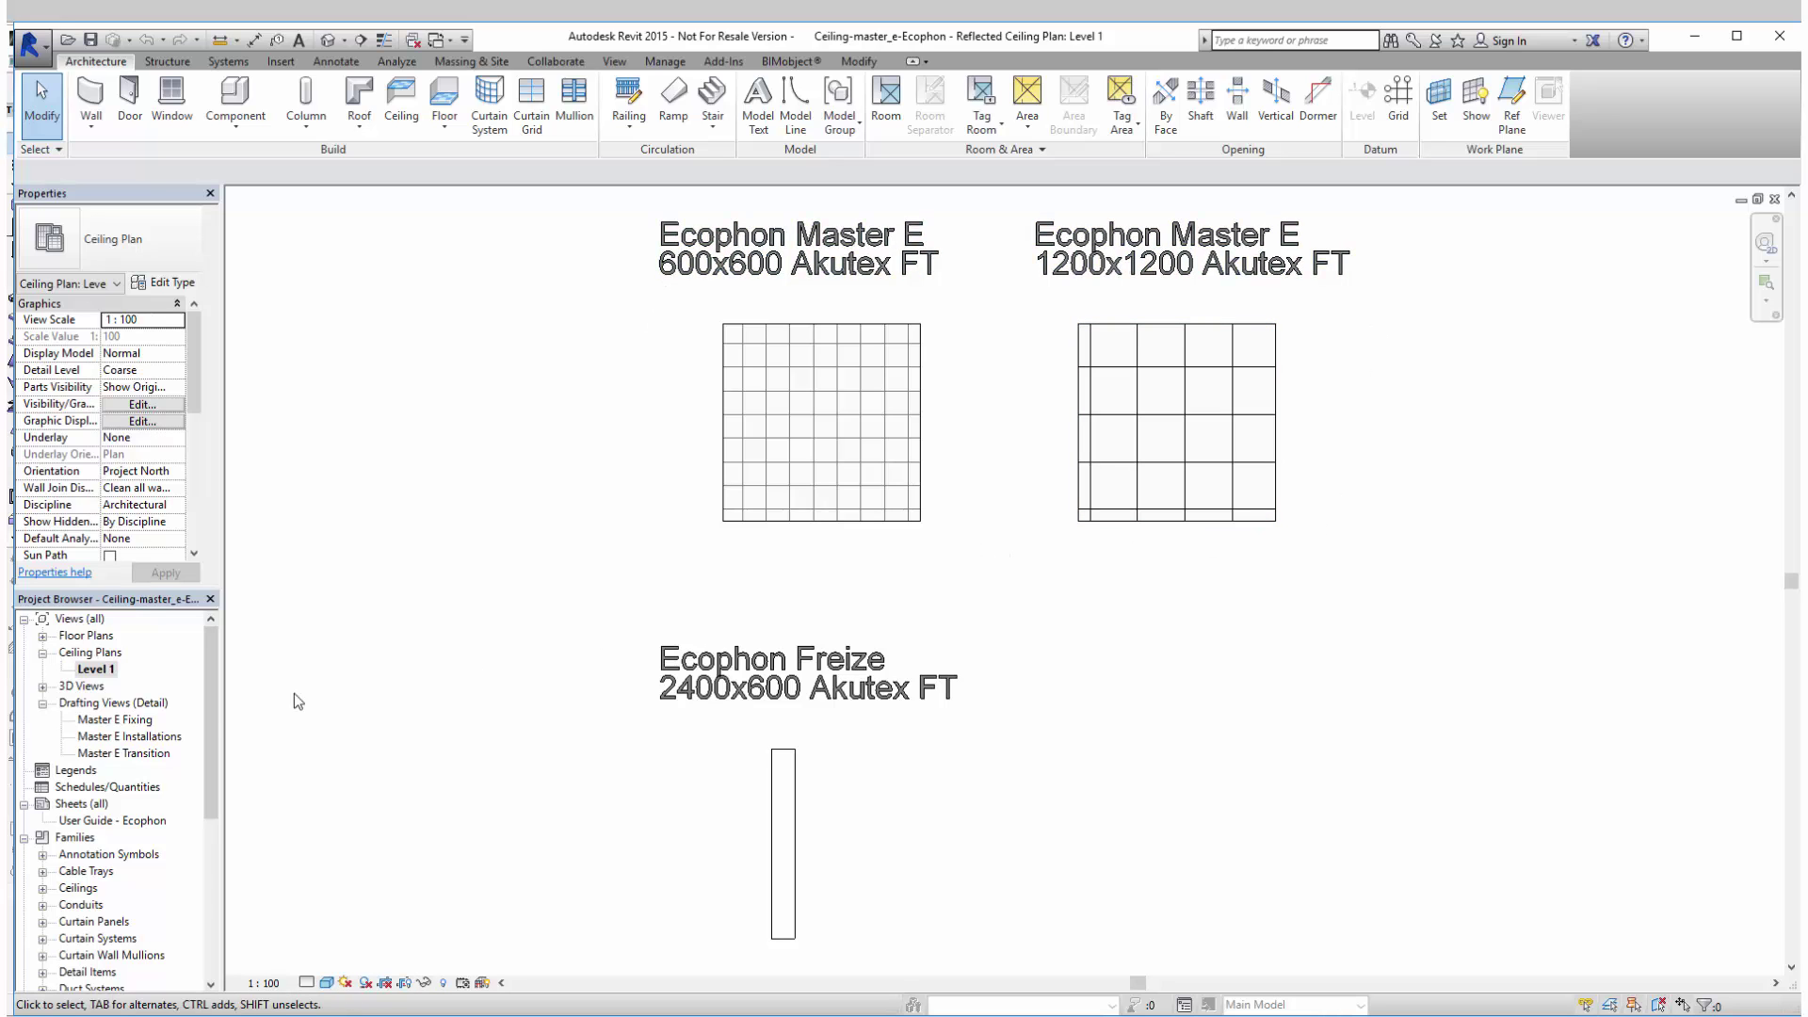
# - Browse the Master E Fixing details (sign, luminaire, curtain rail), then the Installations and Transition views
pyautogui.doubleClick(151, 720)
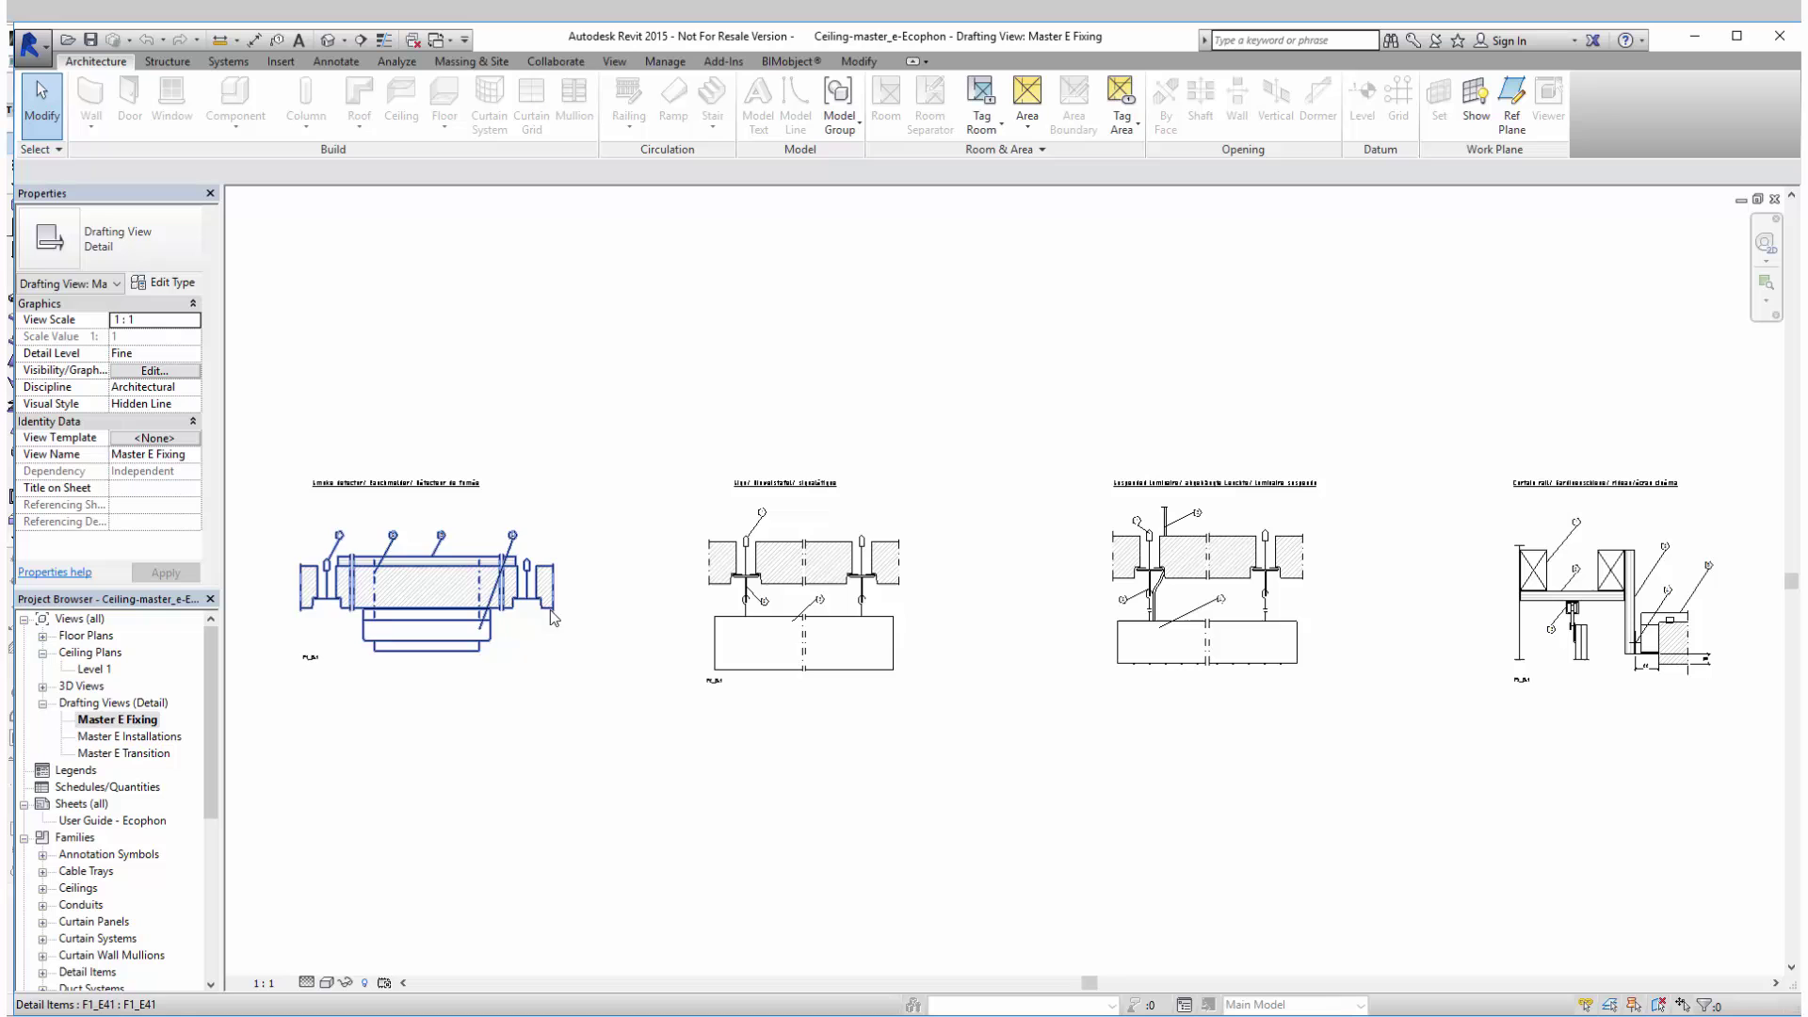
pyautogui.scroll(5, 407, 528)
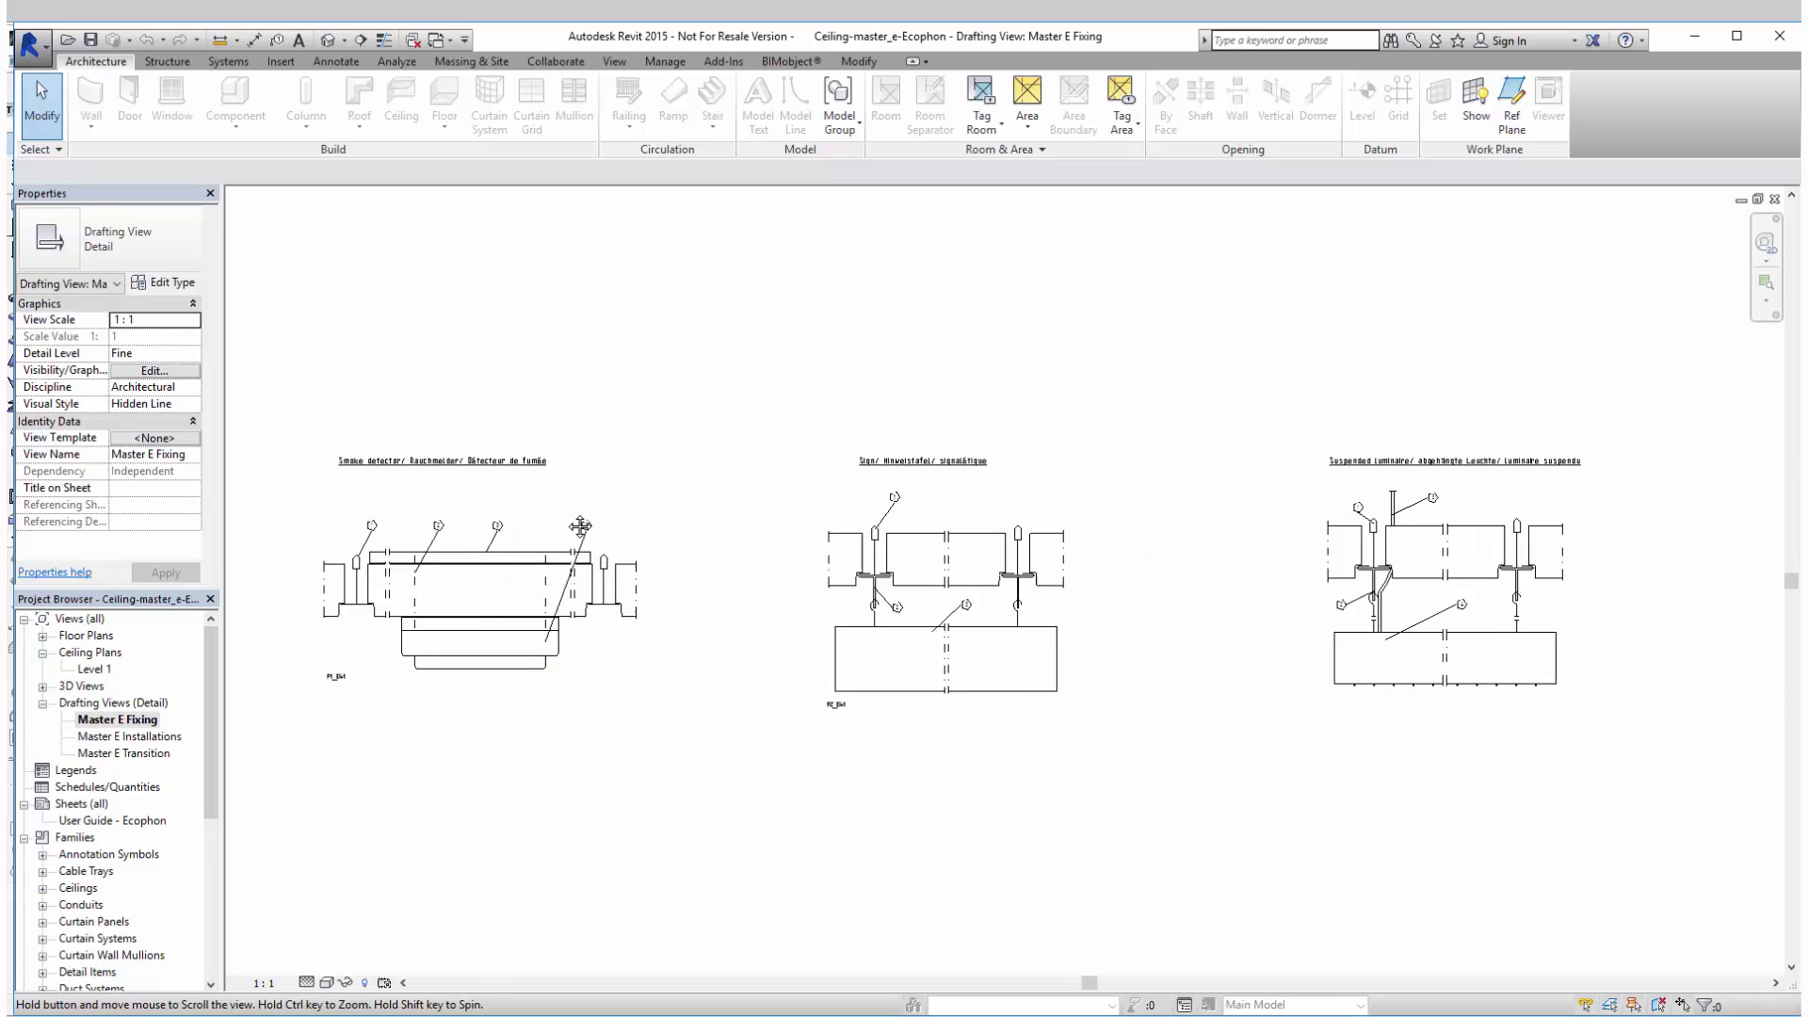
pyautogui.scroll(2, 588, 521)
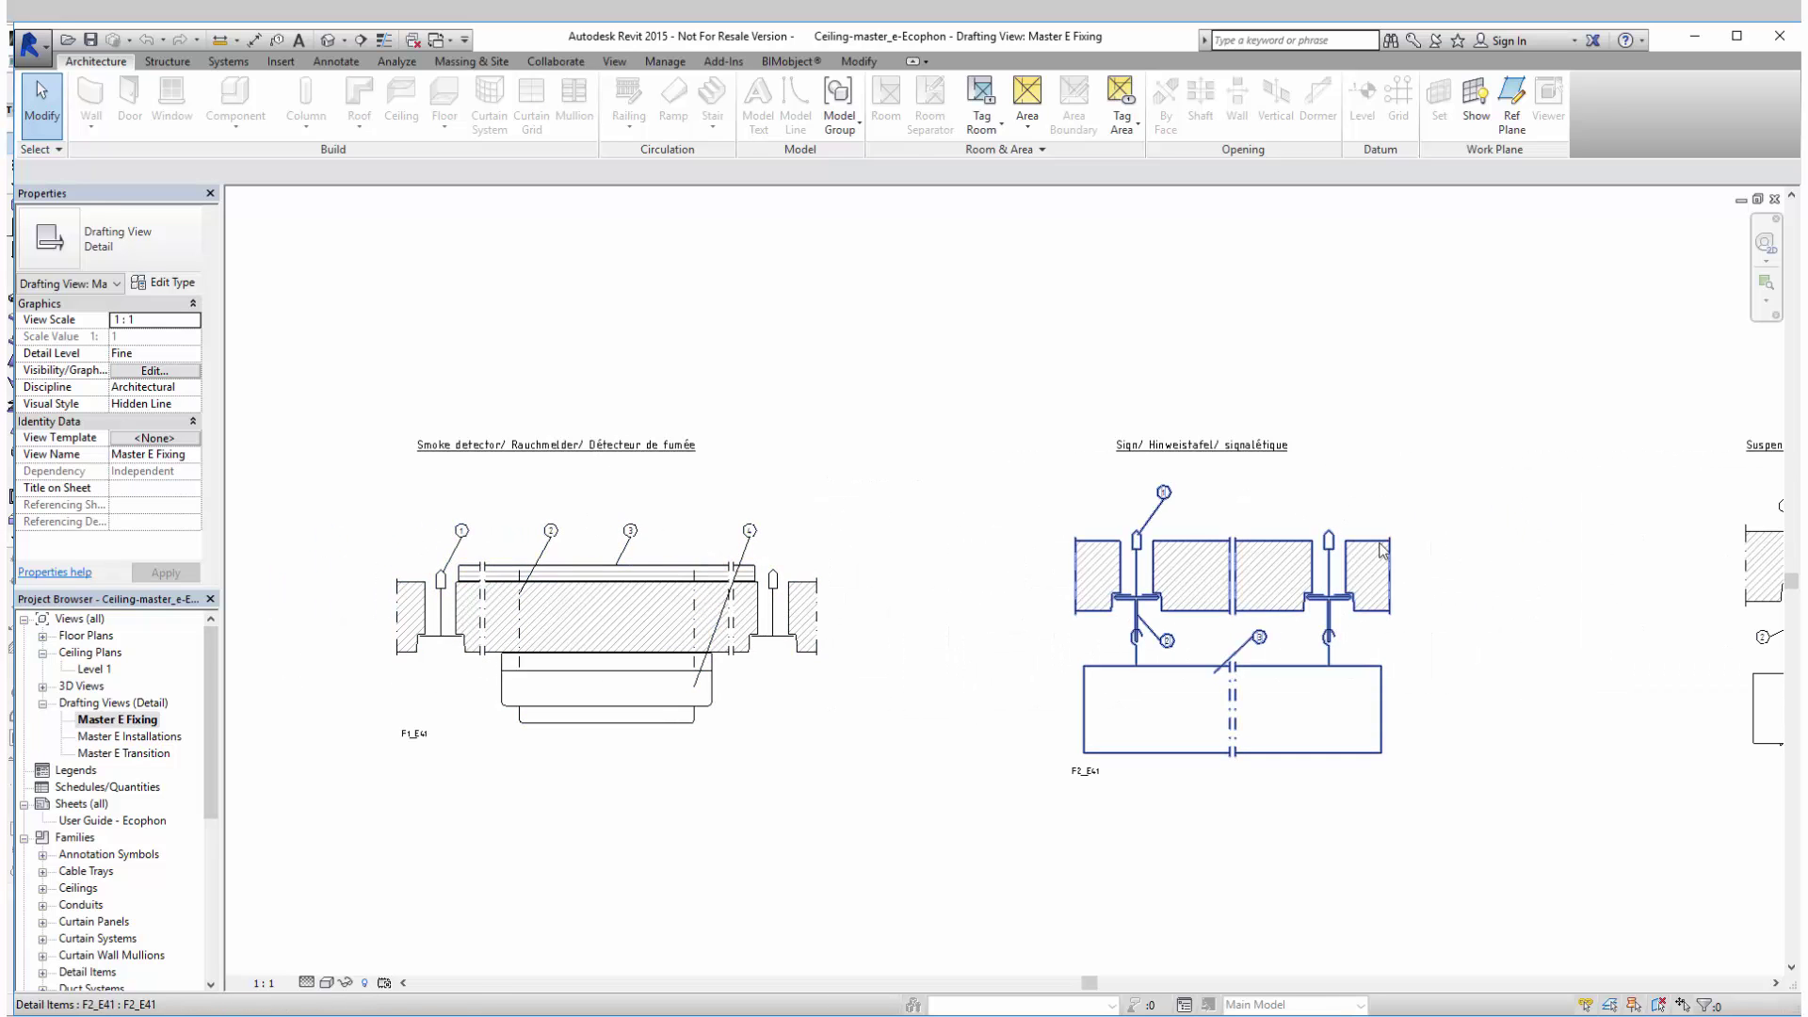
pyautogui.moveTo(1292, 536); pyautogui.dragTo(706, 476, button='middle')
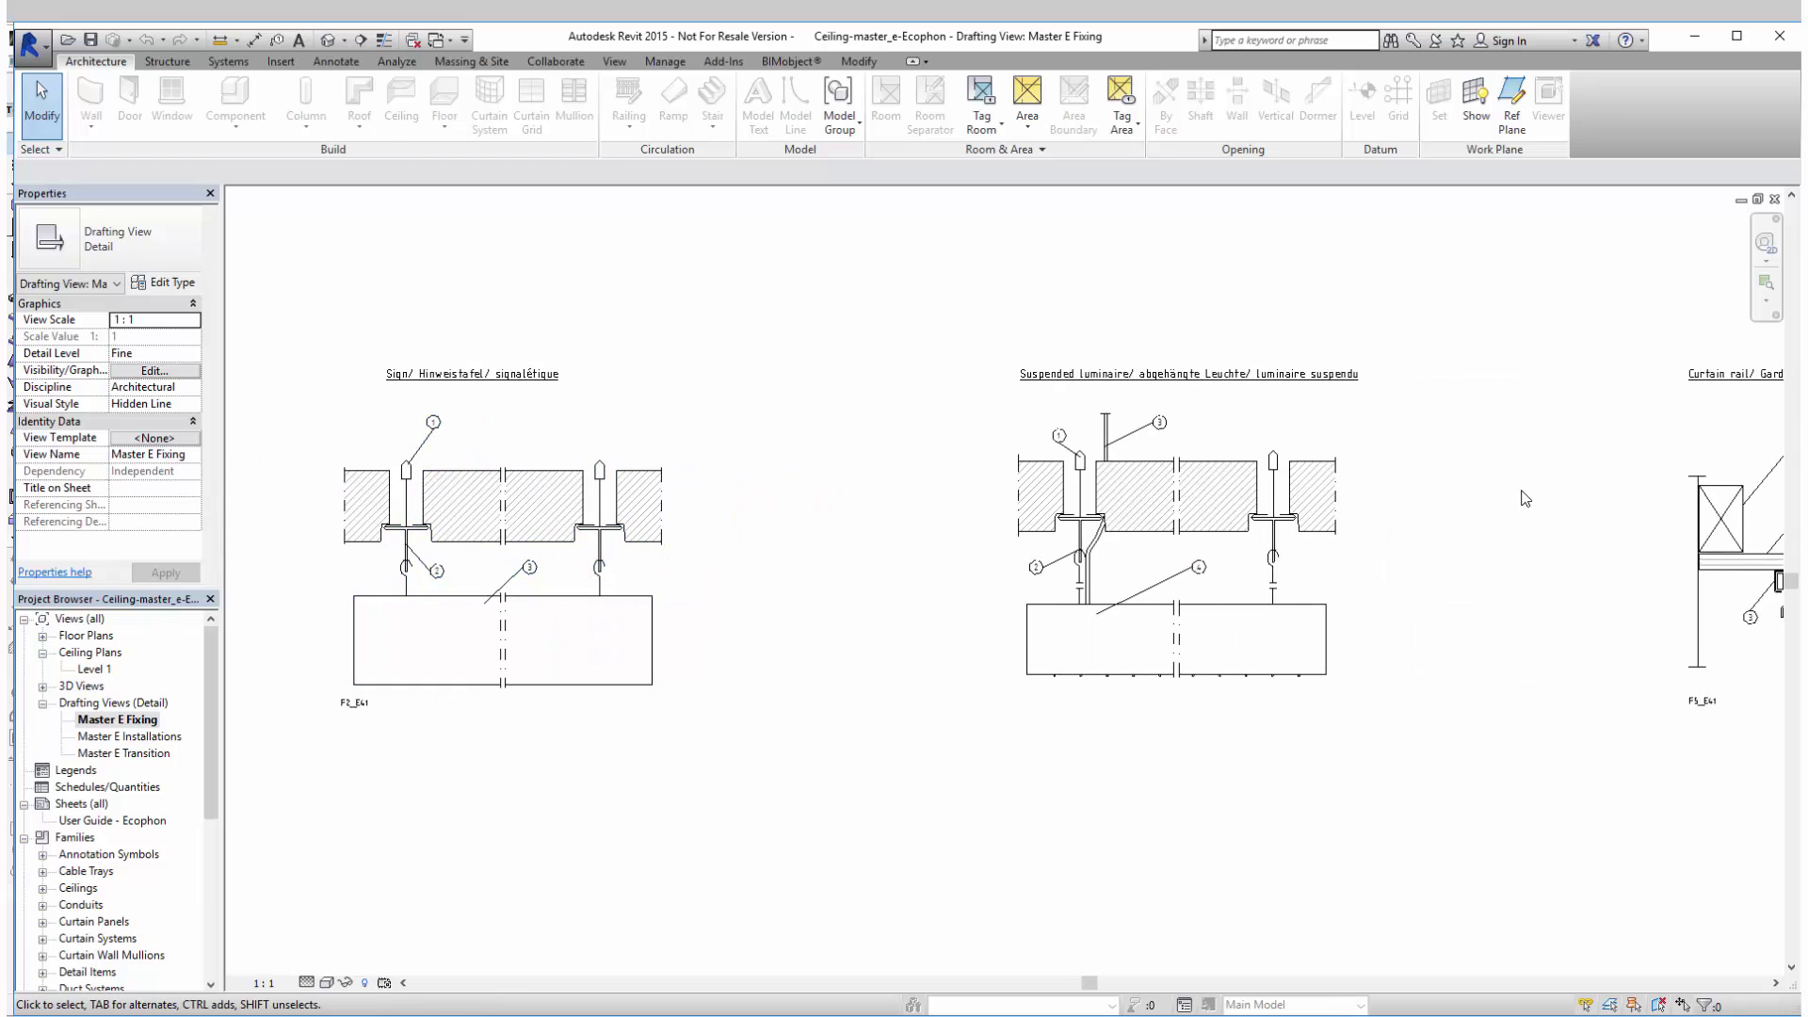
pyautogui.moveTo(1413, 496); pyautogui.dragTo(689, 507, button='middle')
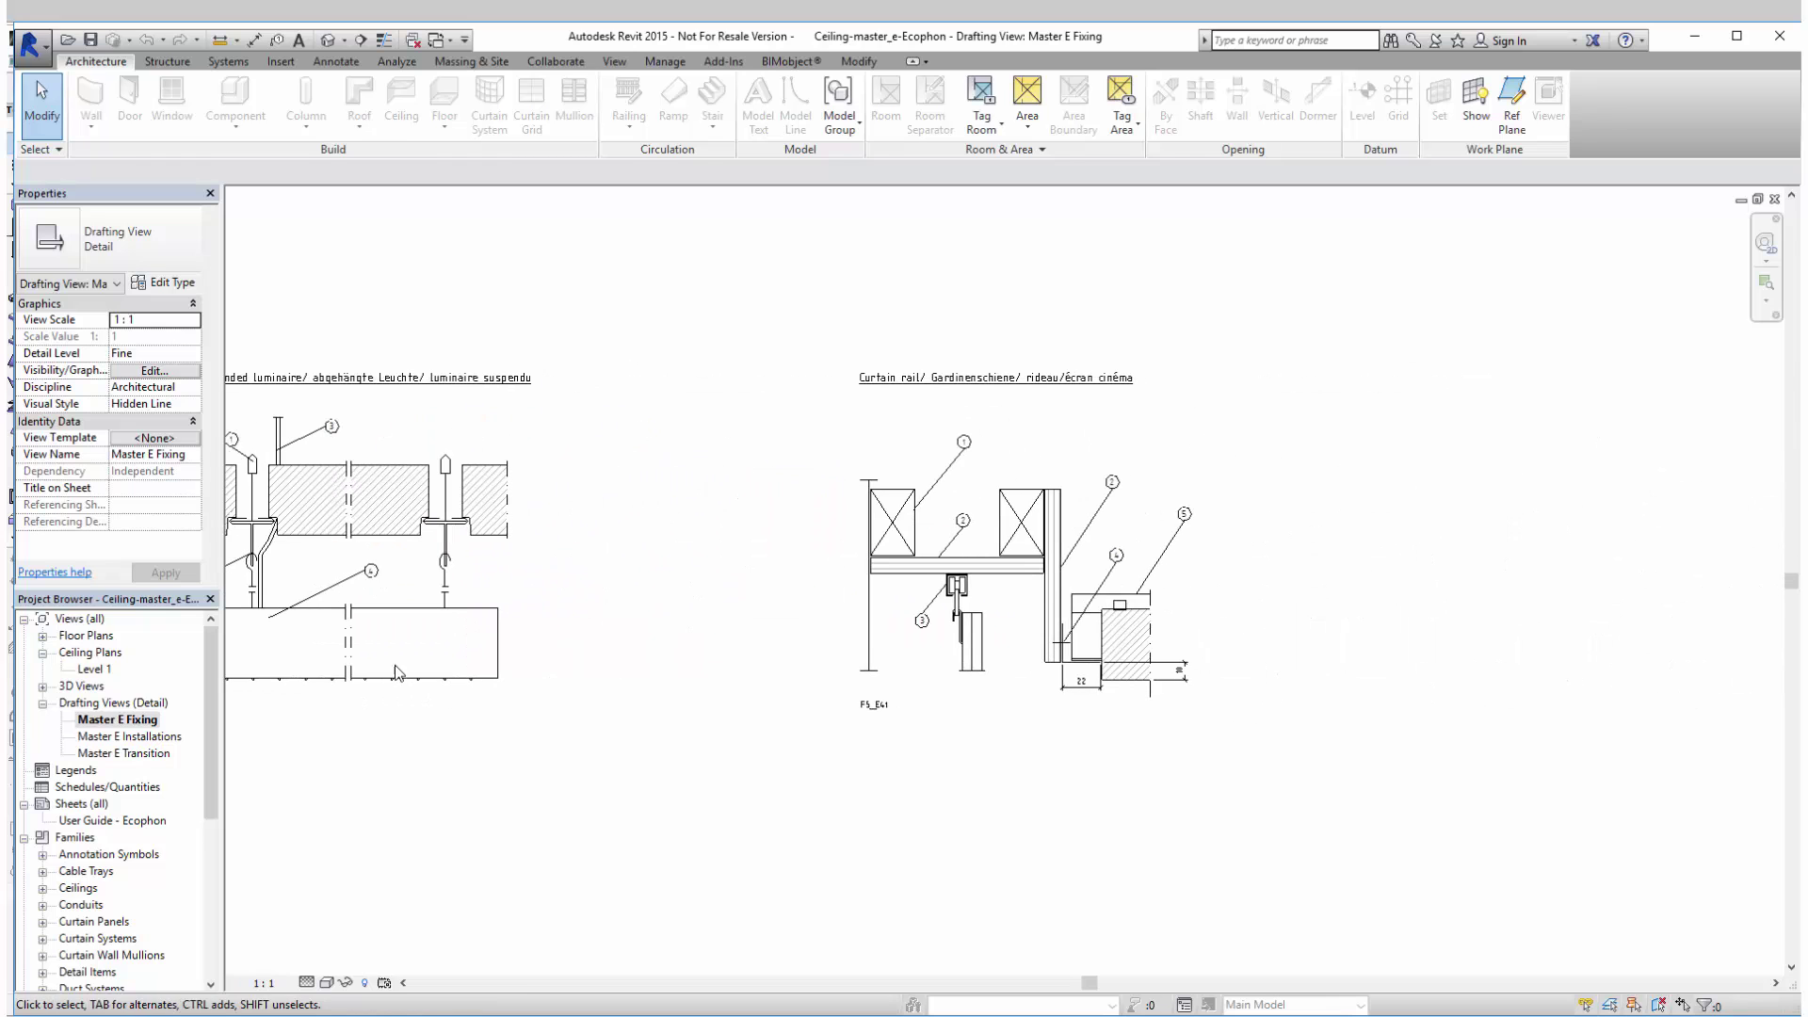
pyautogui.doubleClick(129, 737)
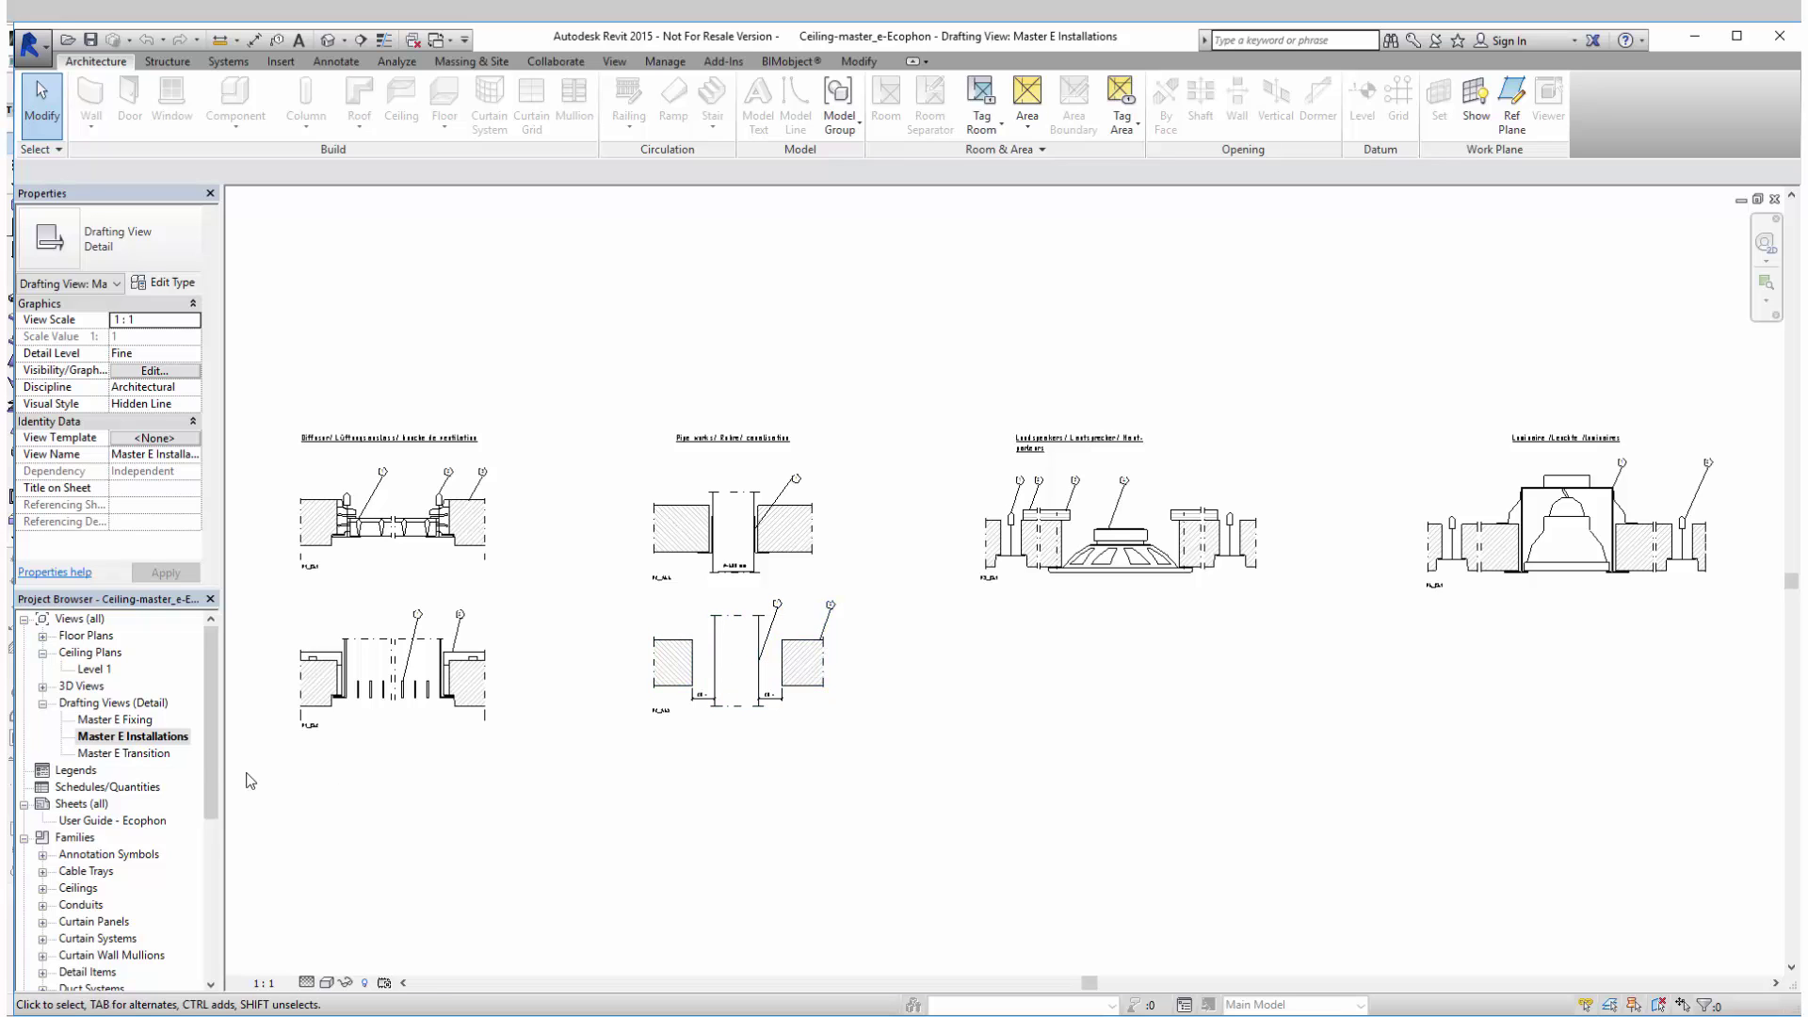
pyautogui.doubleClick(150, 753)
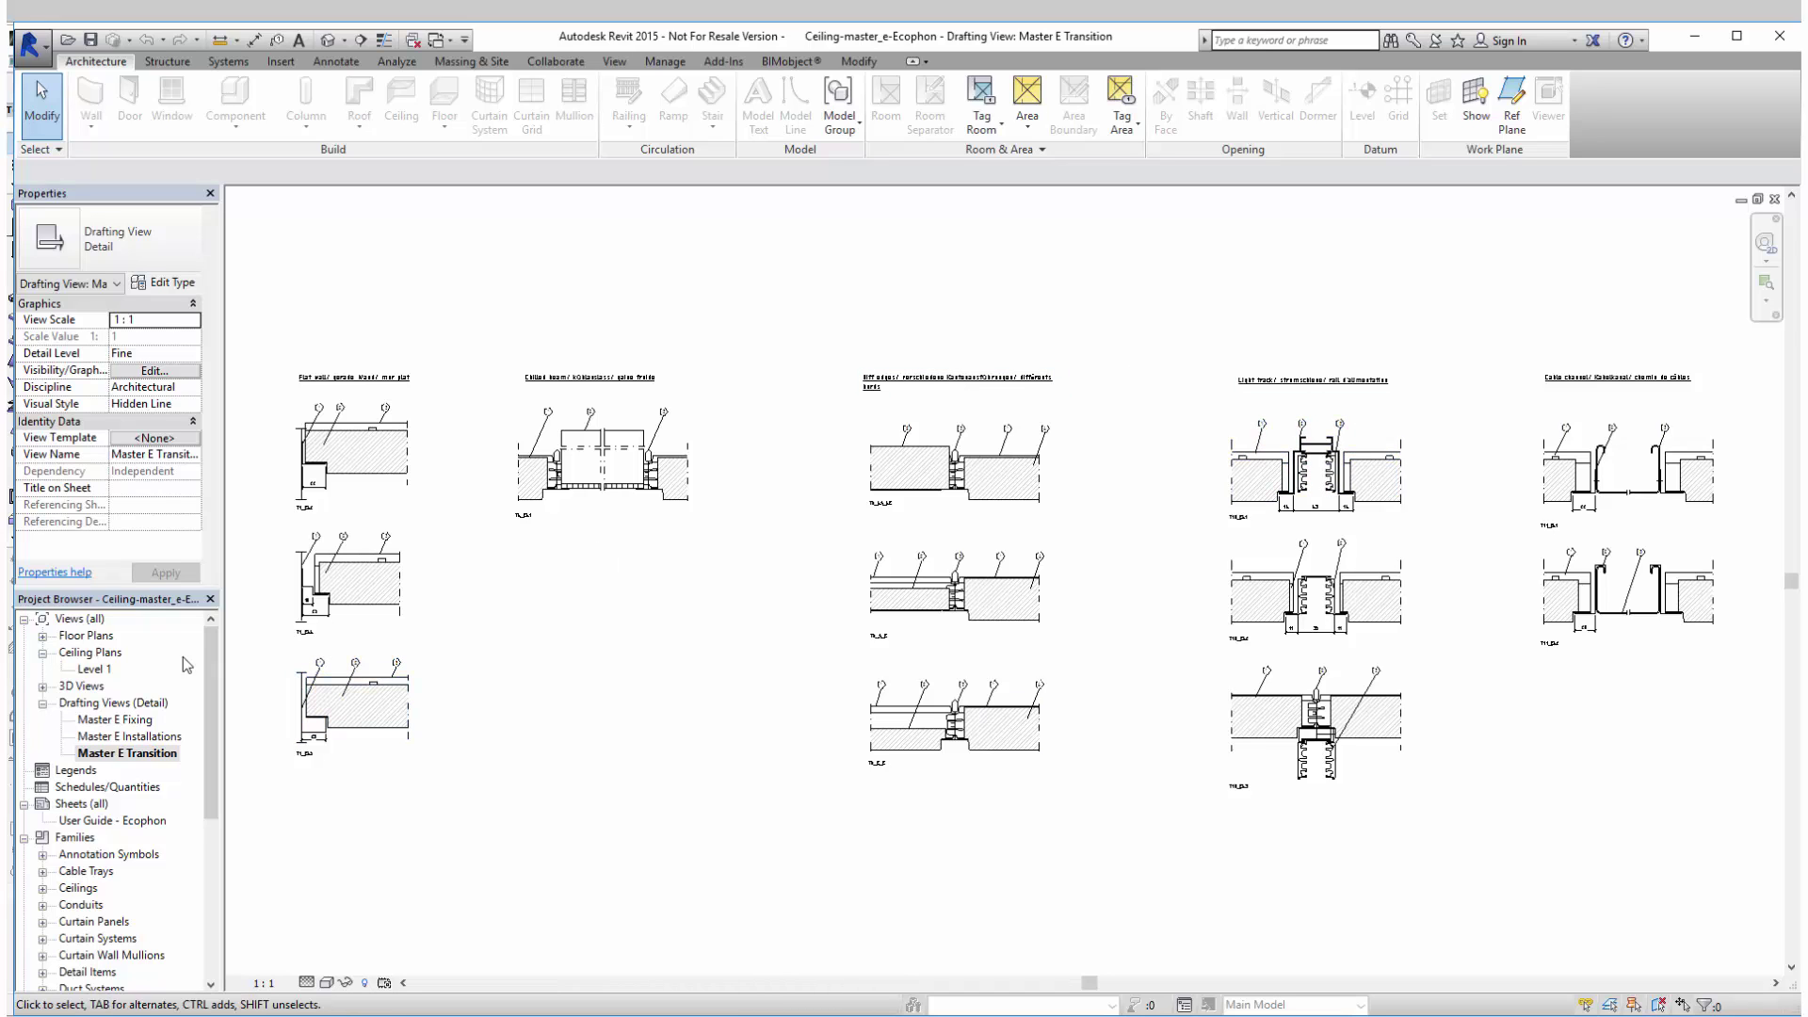
# - On Level 1, inspect the Master E 600x600 Akutex FT type parameters and cancel without changes
pyautogui.doubleClick(103, 669)
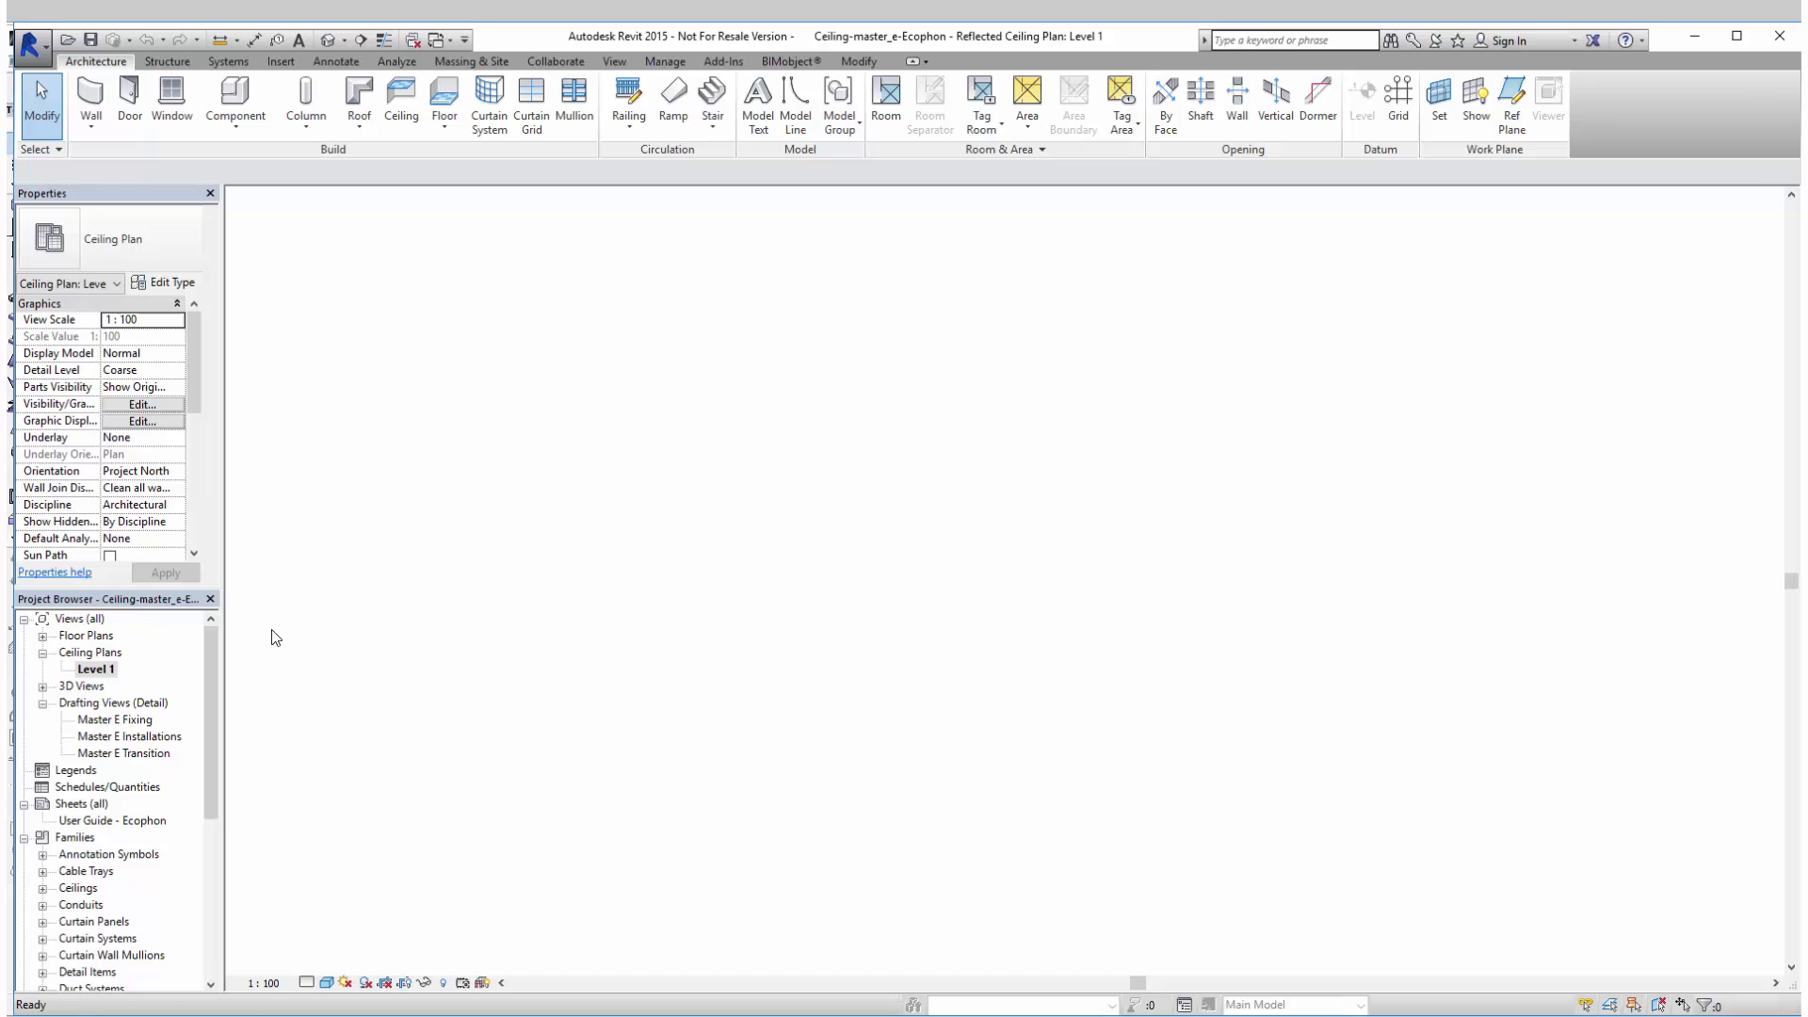
pyautogui.click(763, 530)
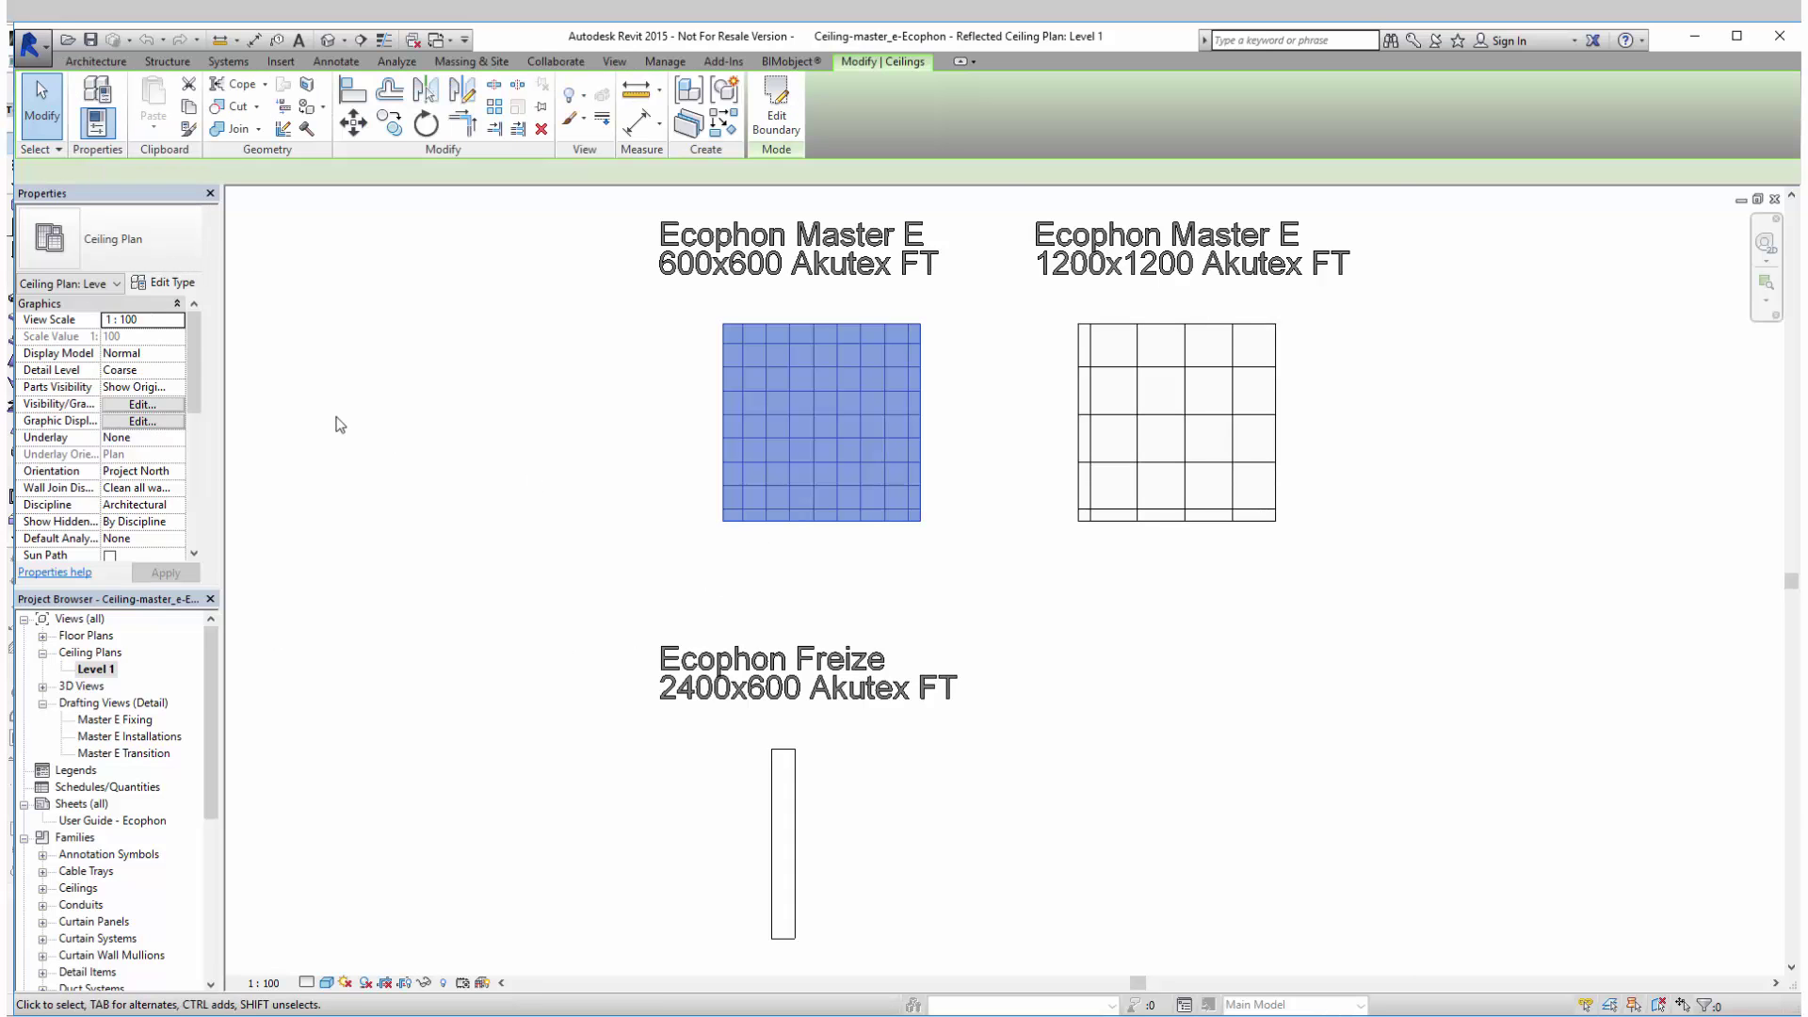
pyautogui.click(164, 283)
pyautogui.moveTo(1377, 439); pyautogui.dragTo(1377, 723)
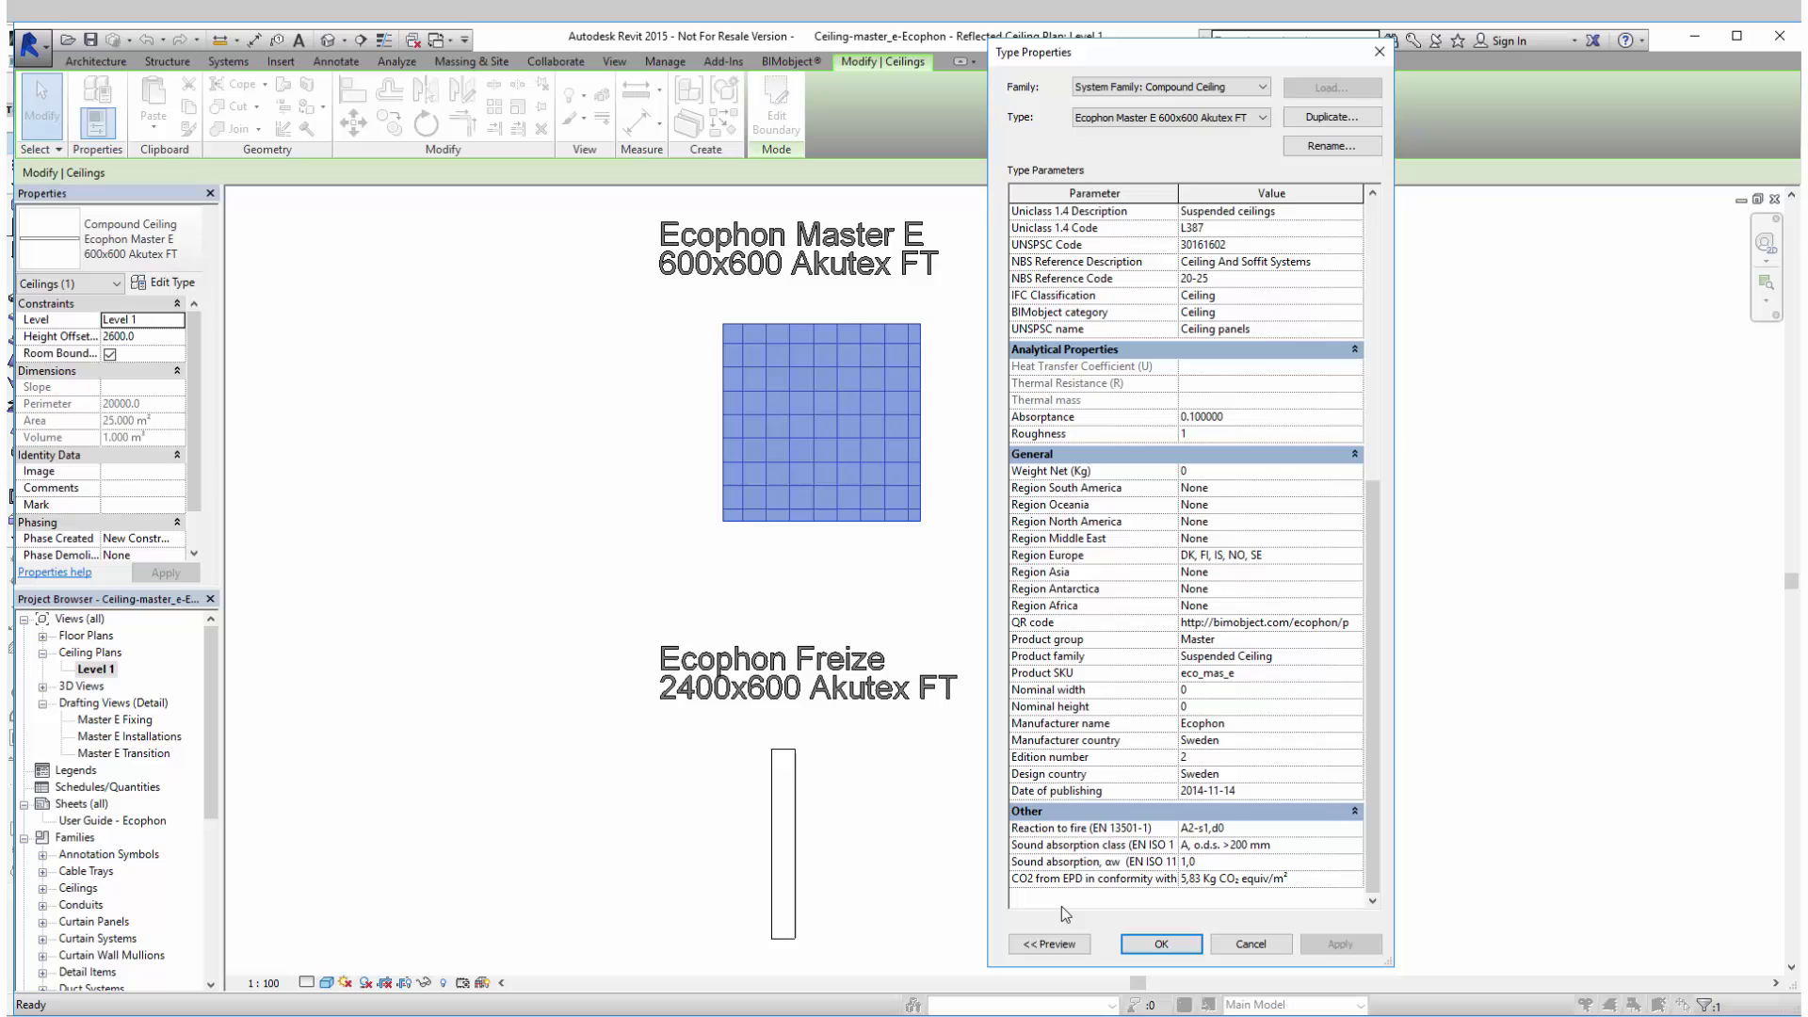
pyautogui.click(1250, 944)
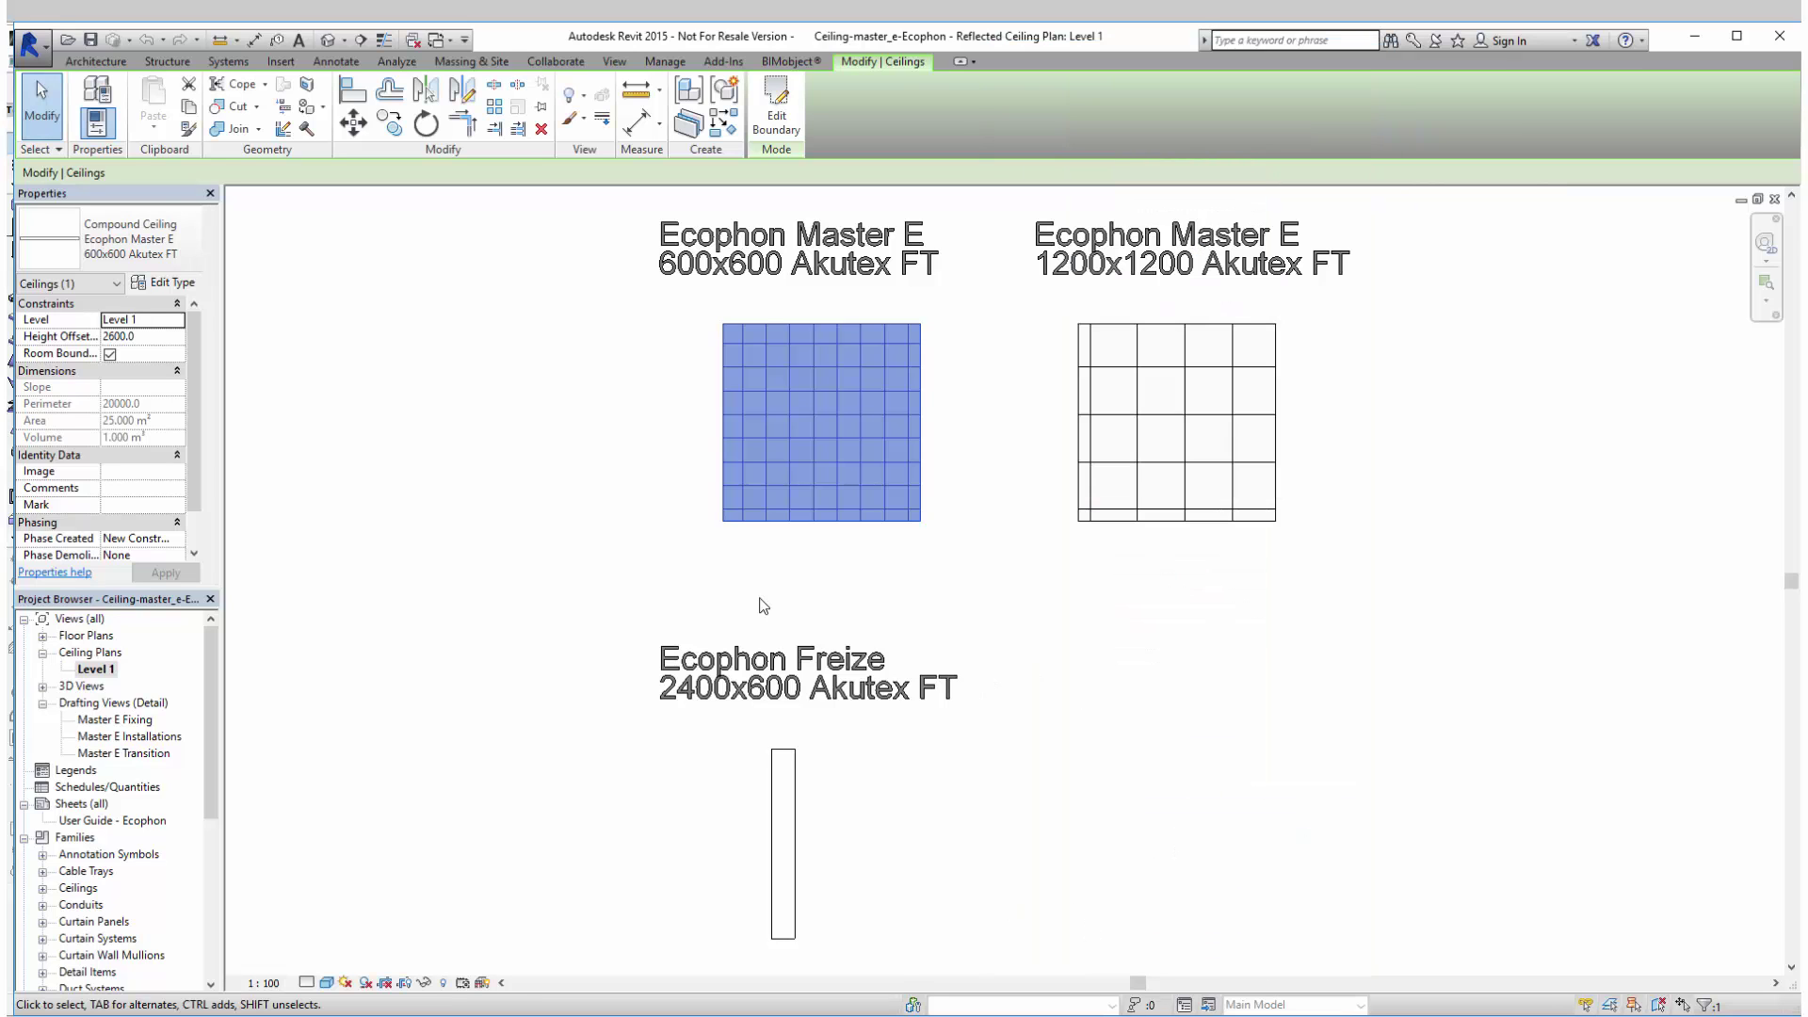
# - Switch to the rac_advanced_sample_project window's 3D View: From Parking Area
pyautogui.click(677, 60)
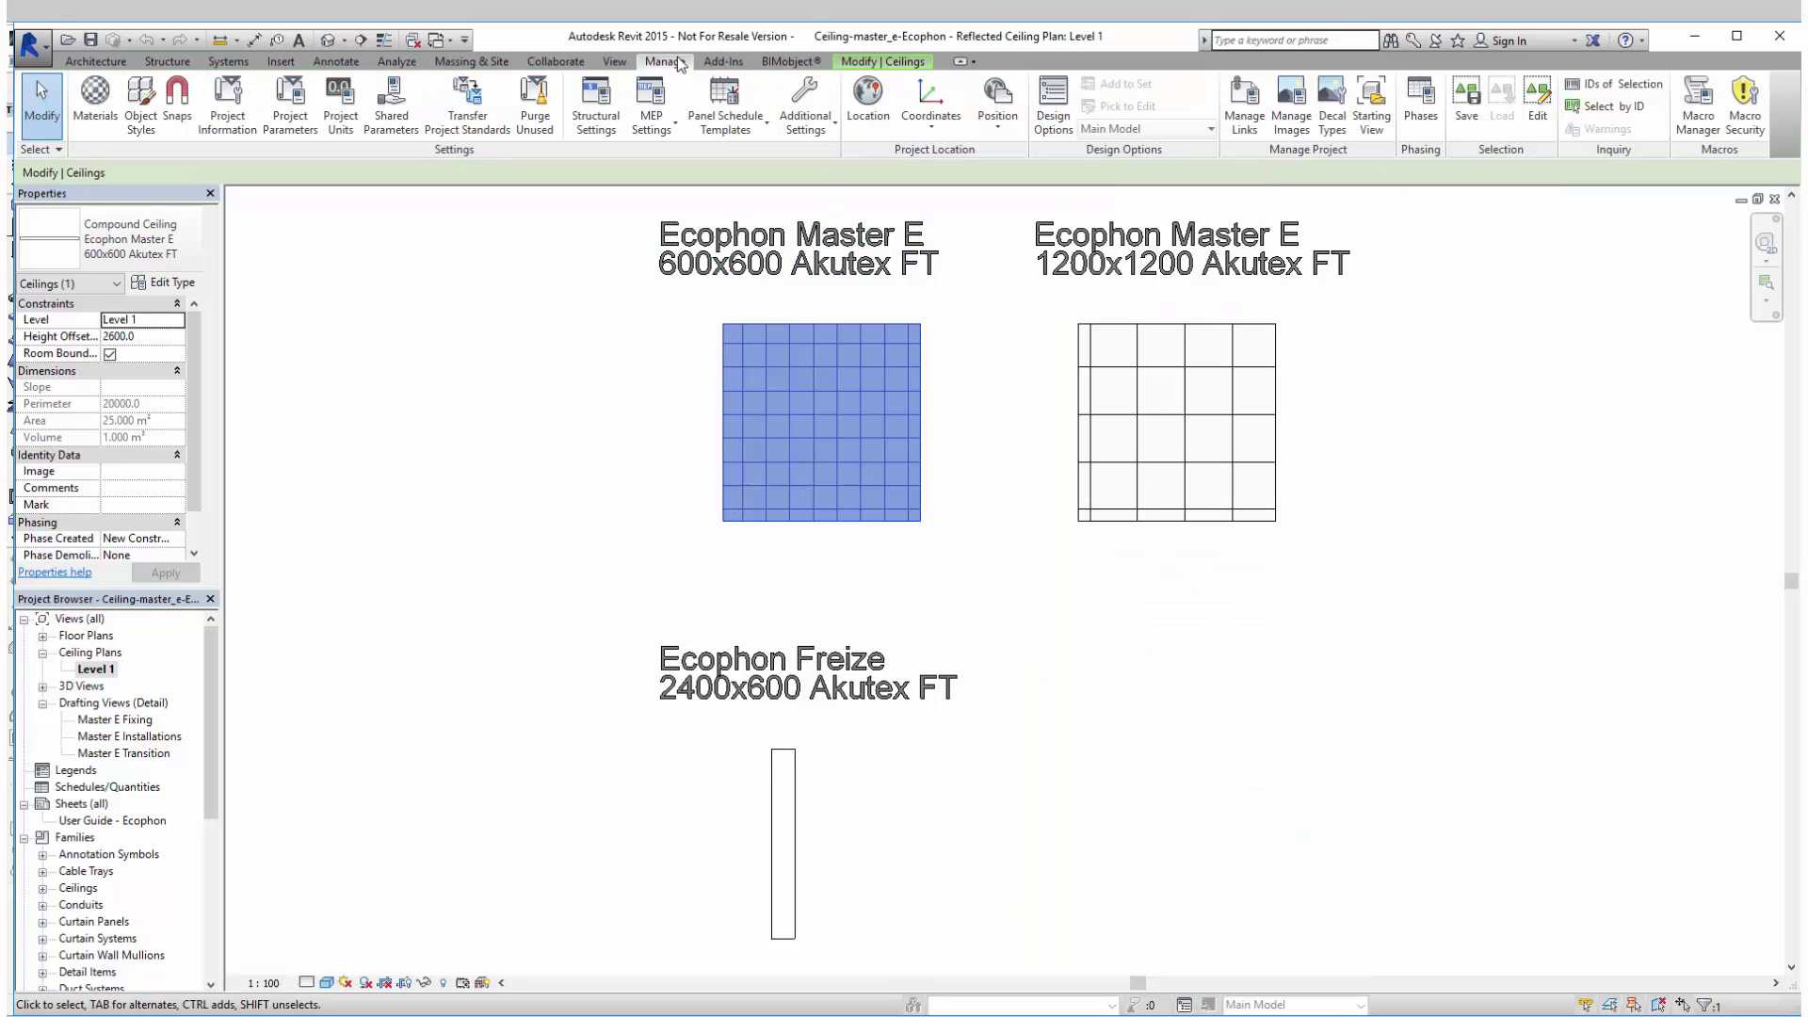
pyautogui.click(853, 62)
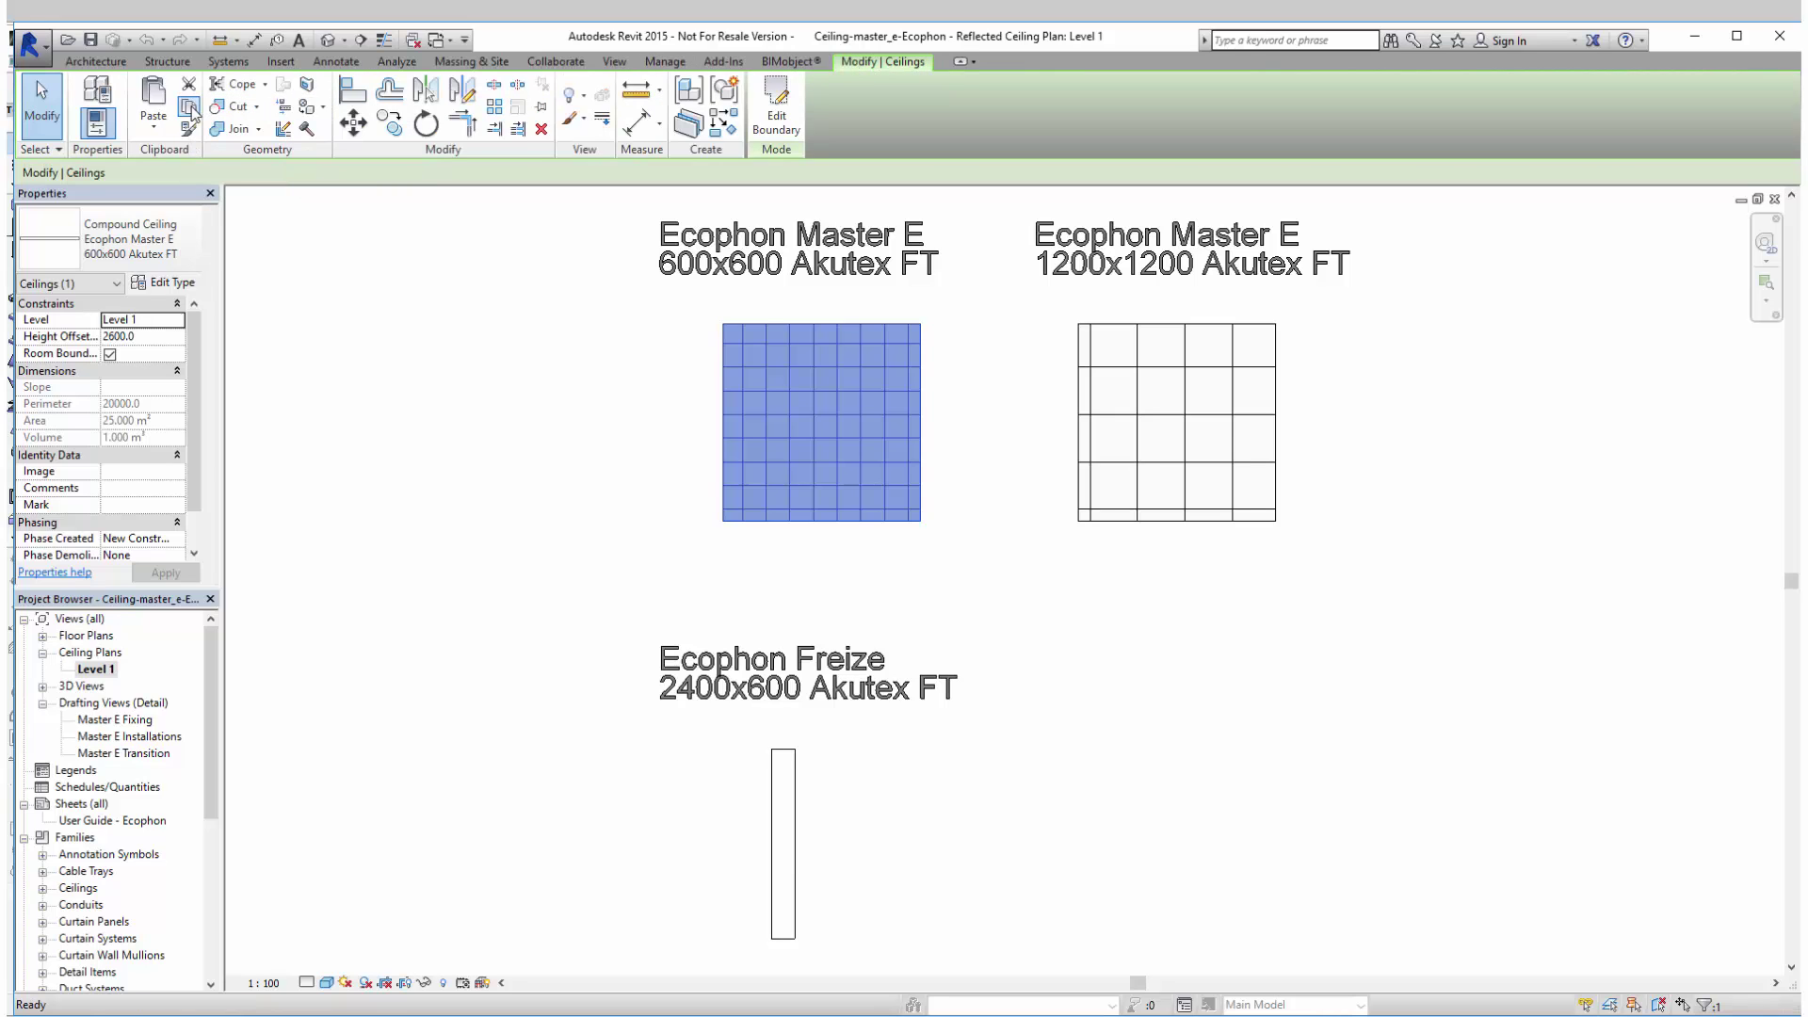
pyautogui.click(449, 43)
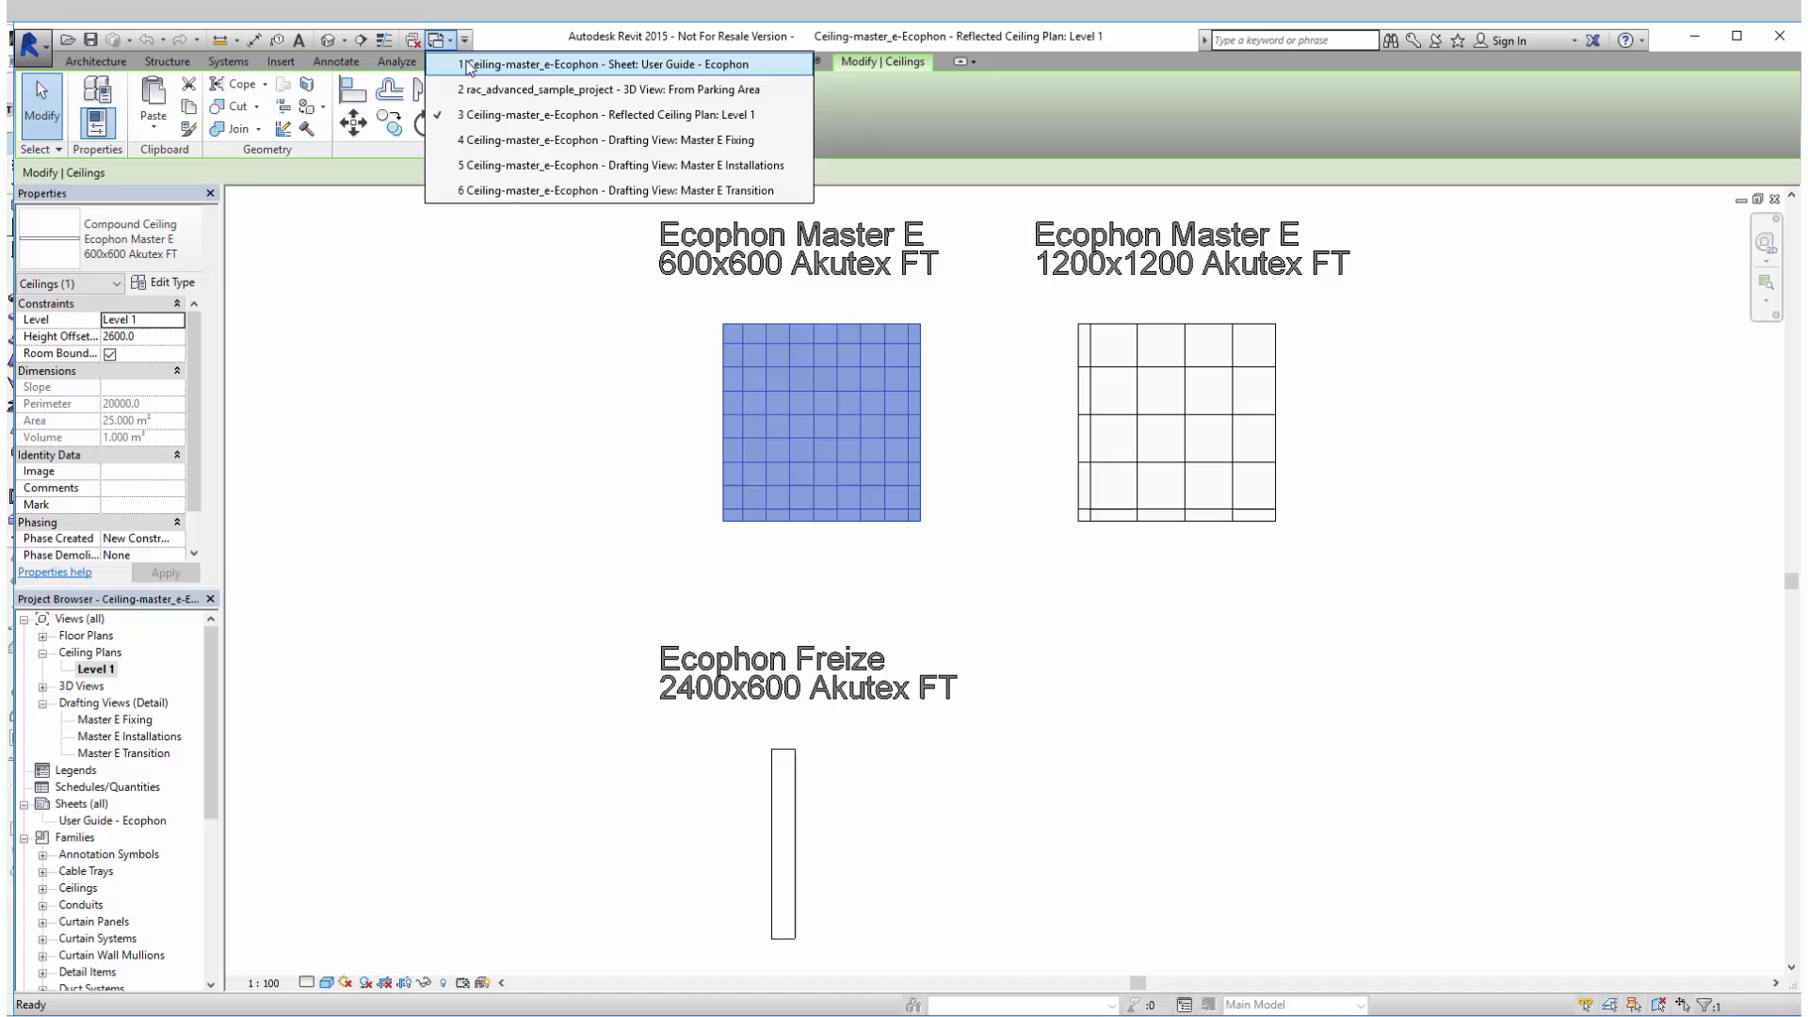
pyautogui.click(490, 90)
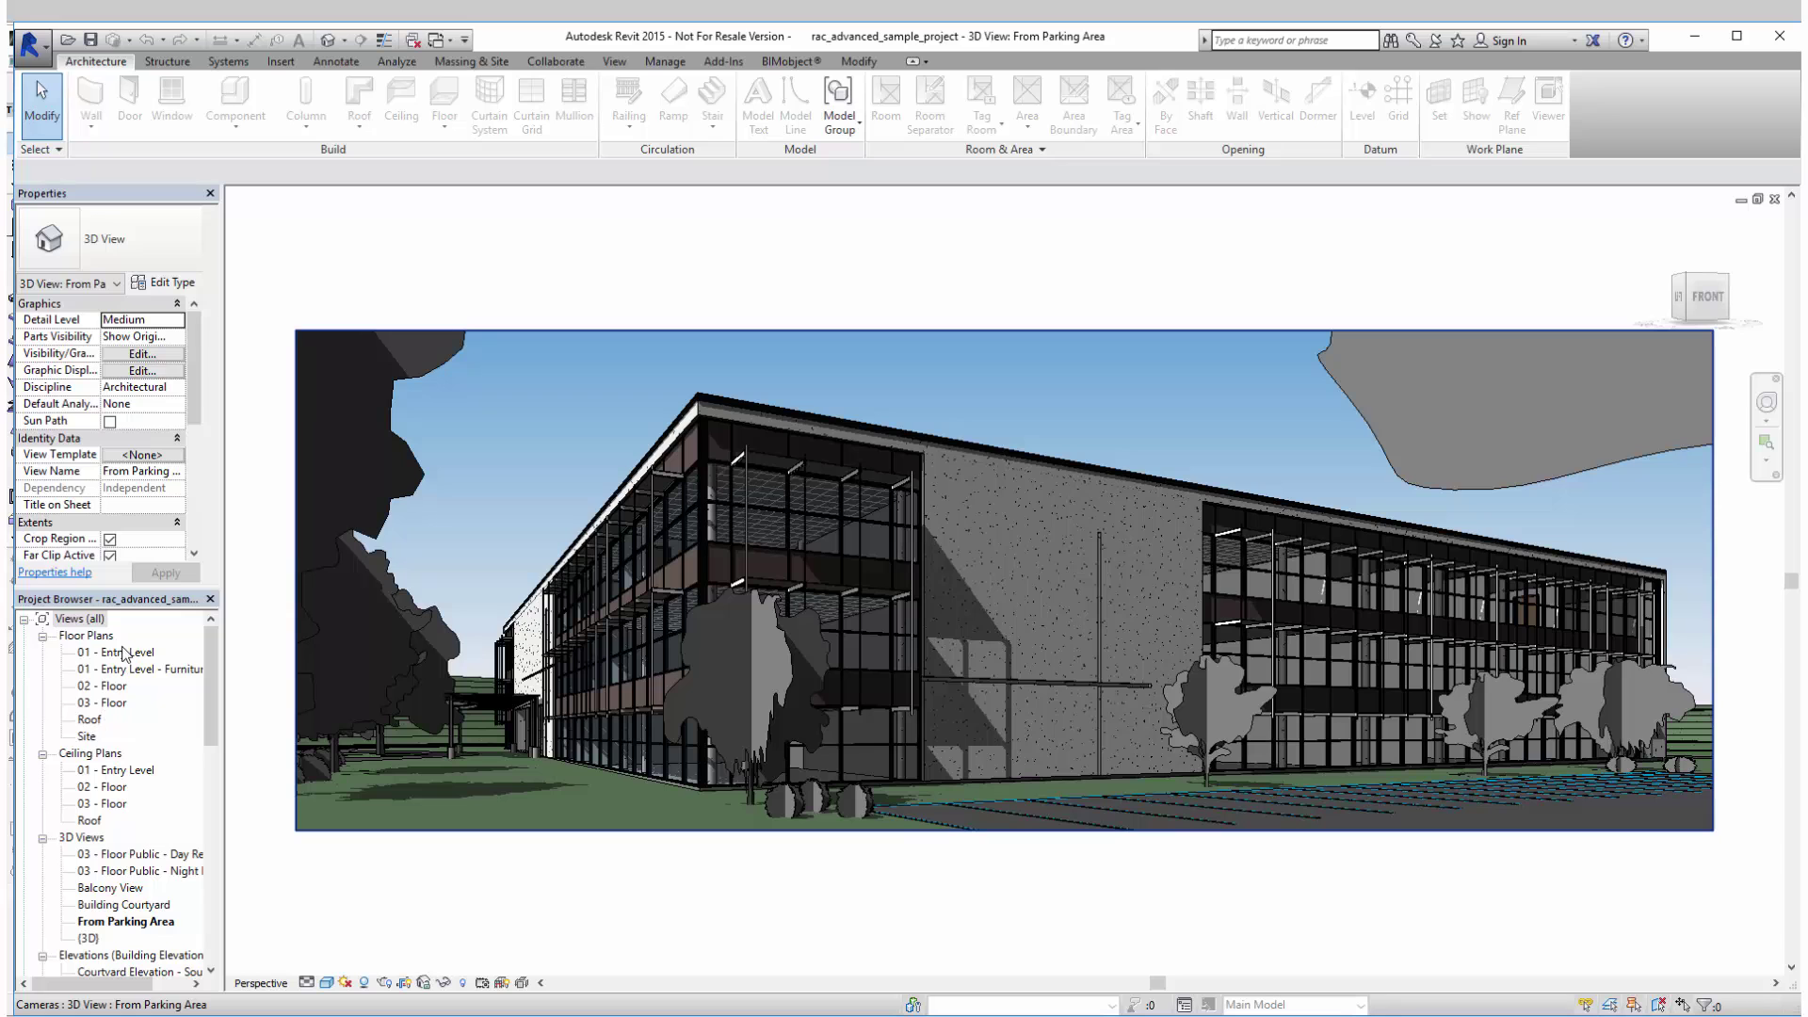
# - Paste the copied Ecophon ceiling into the sample project's Site plan, cancelling its placement
pyautogui.doubleClick(95, 735)
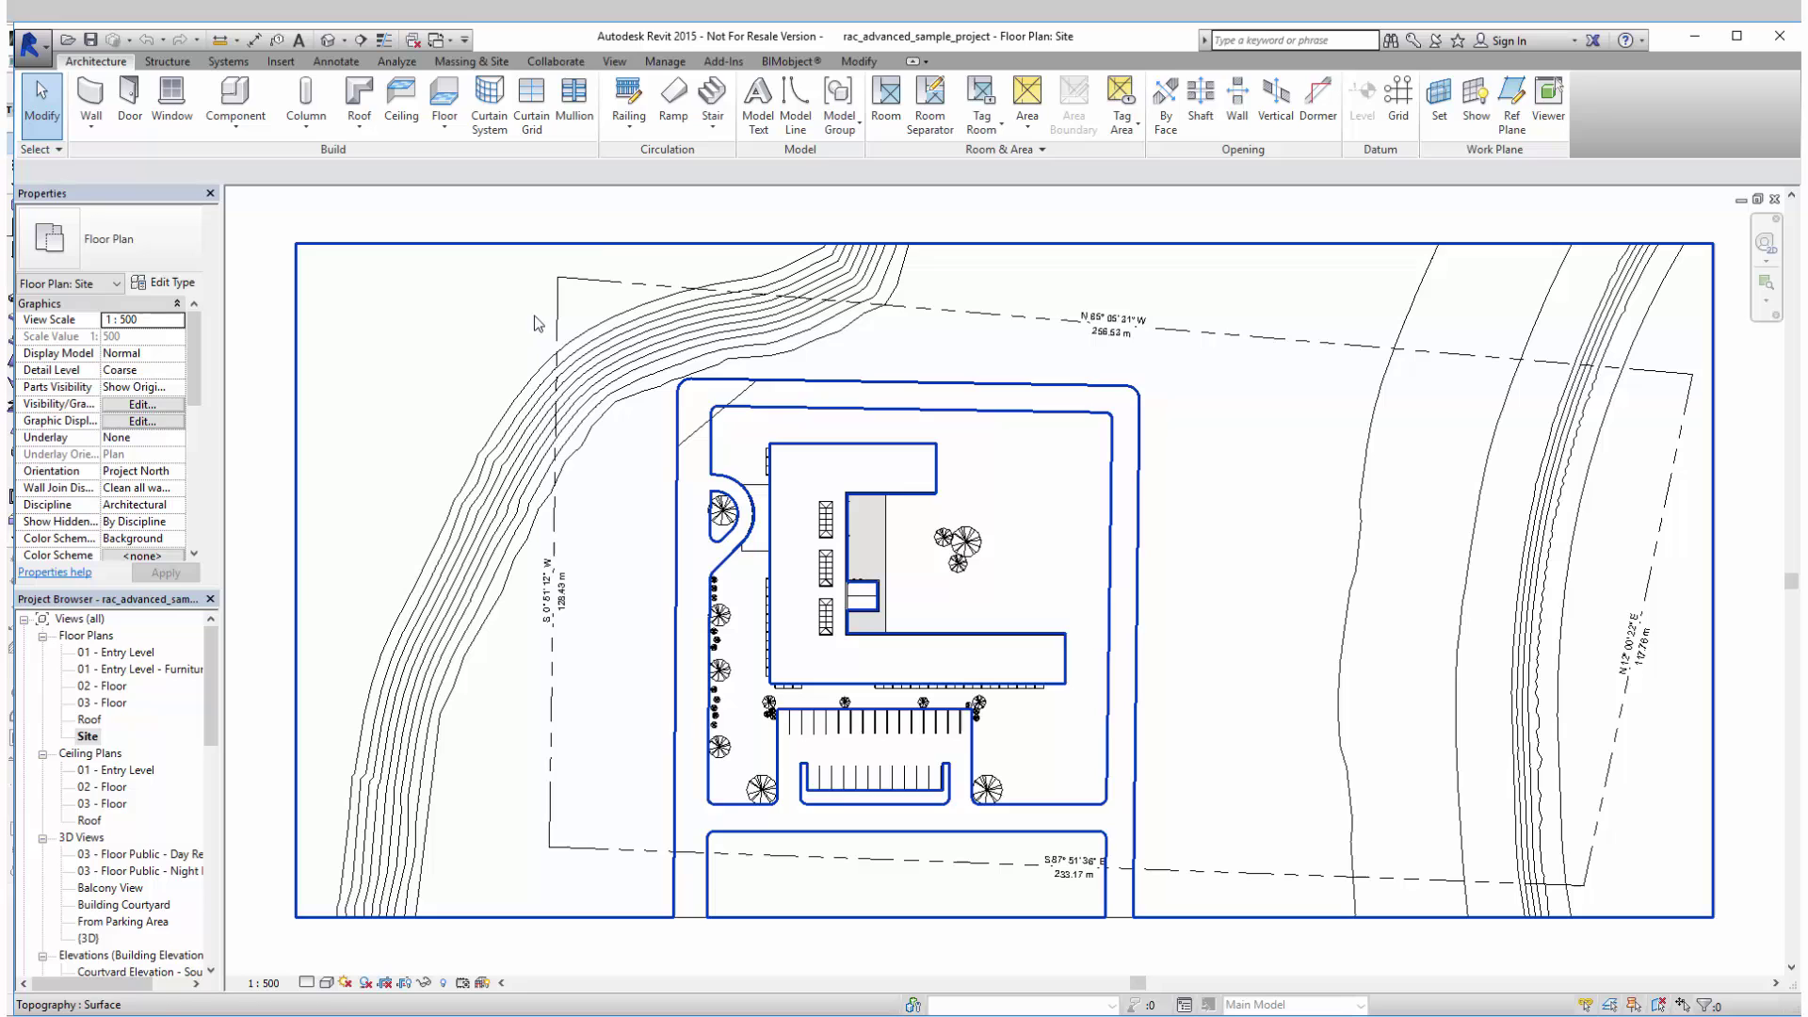
pyautogui.click(858, 62)
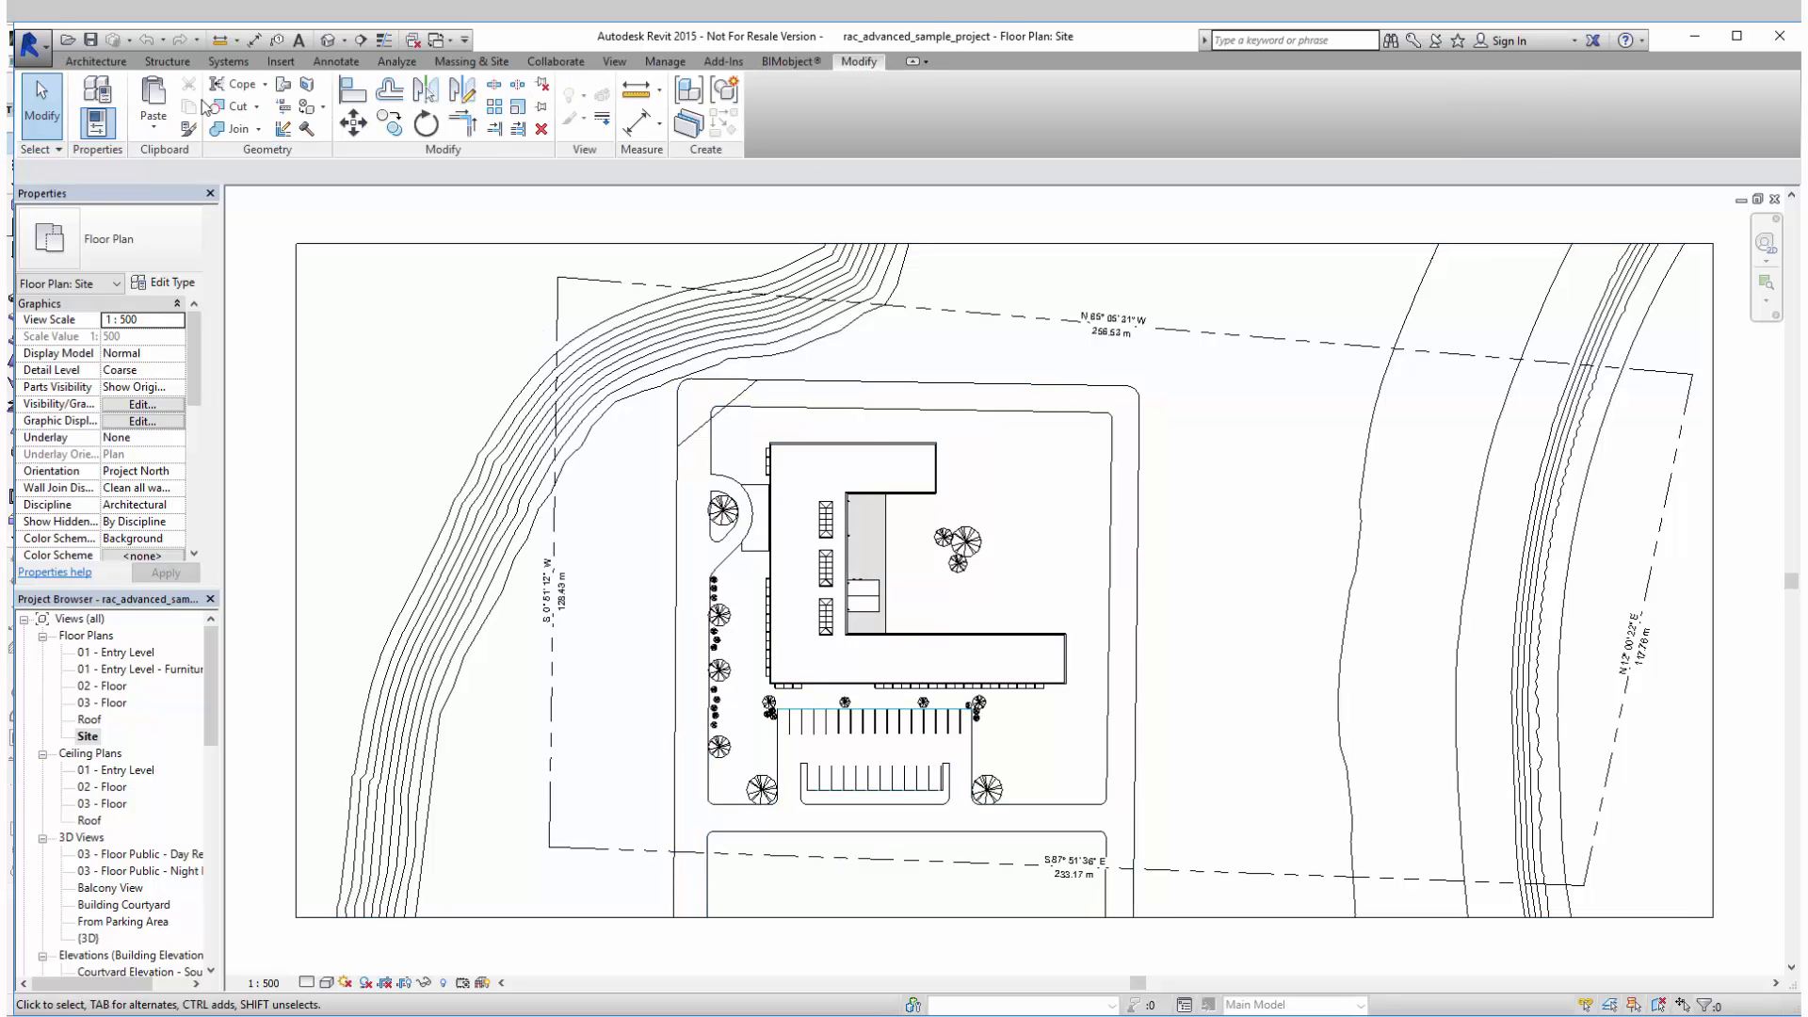
pyautogui.click(636, 92)
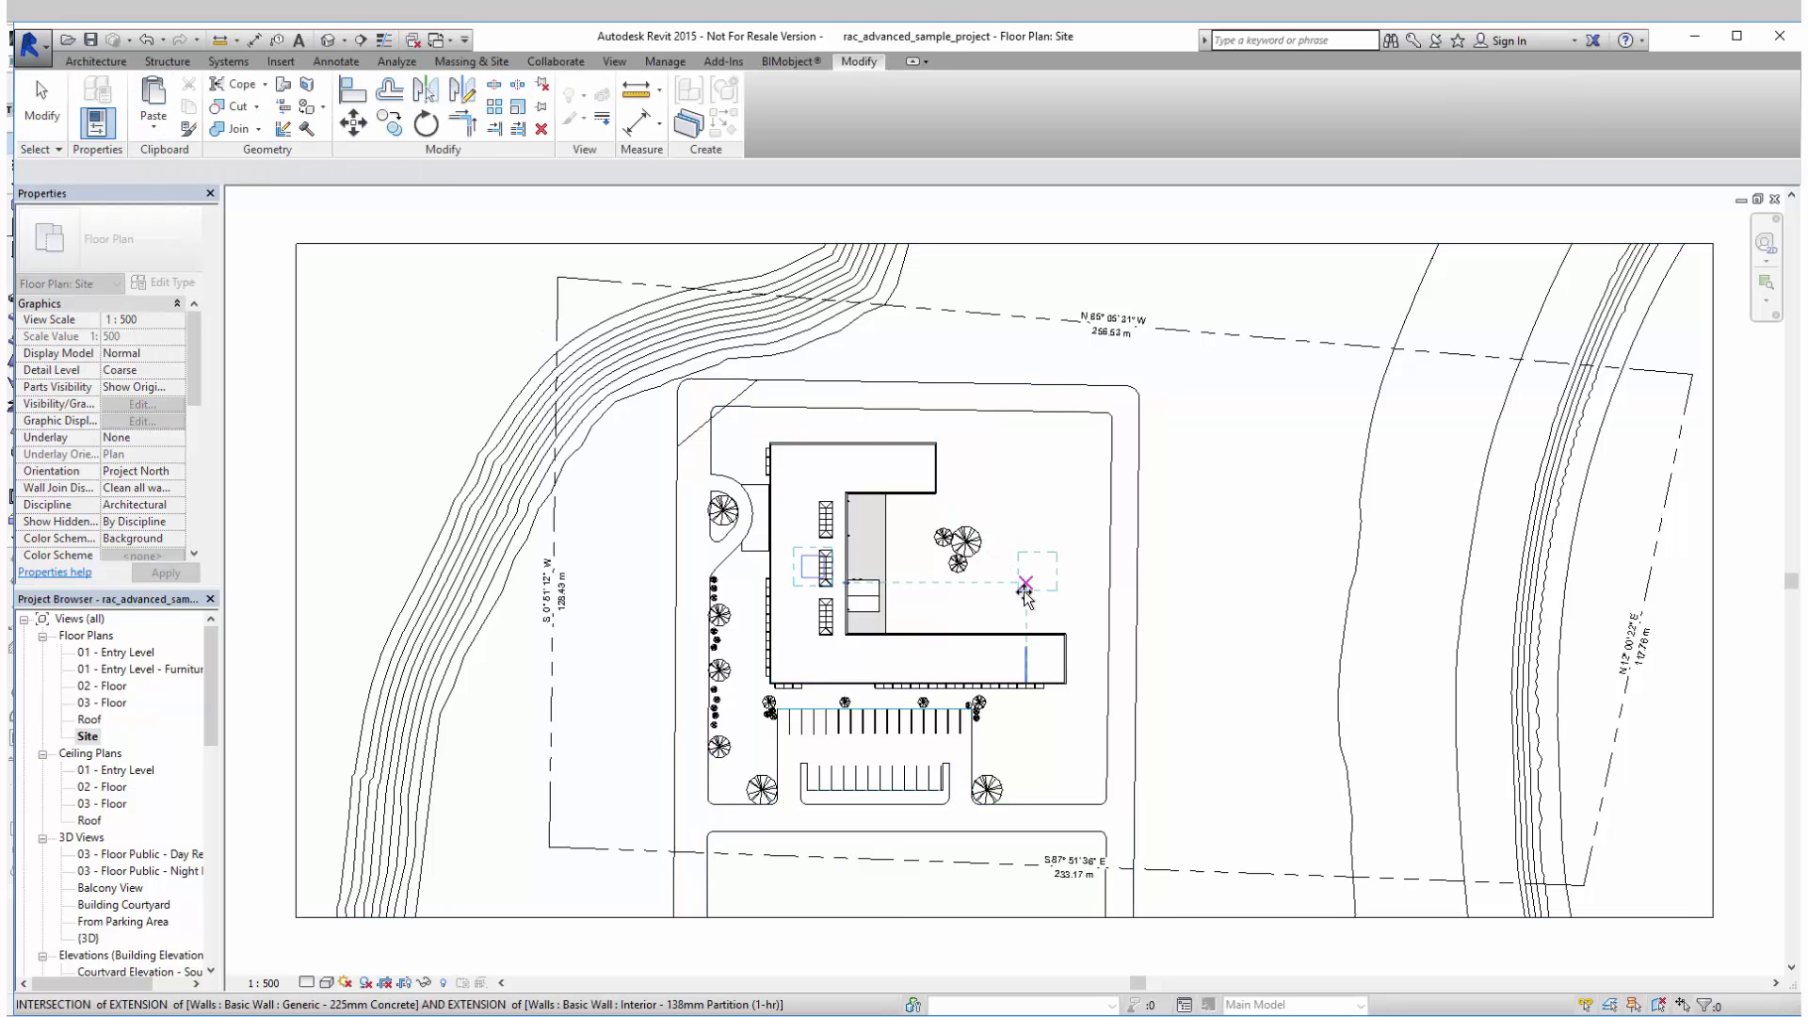
pyautogui.scroll(1, 1027, 589)
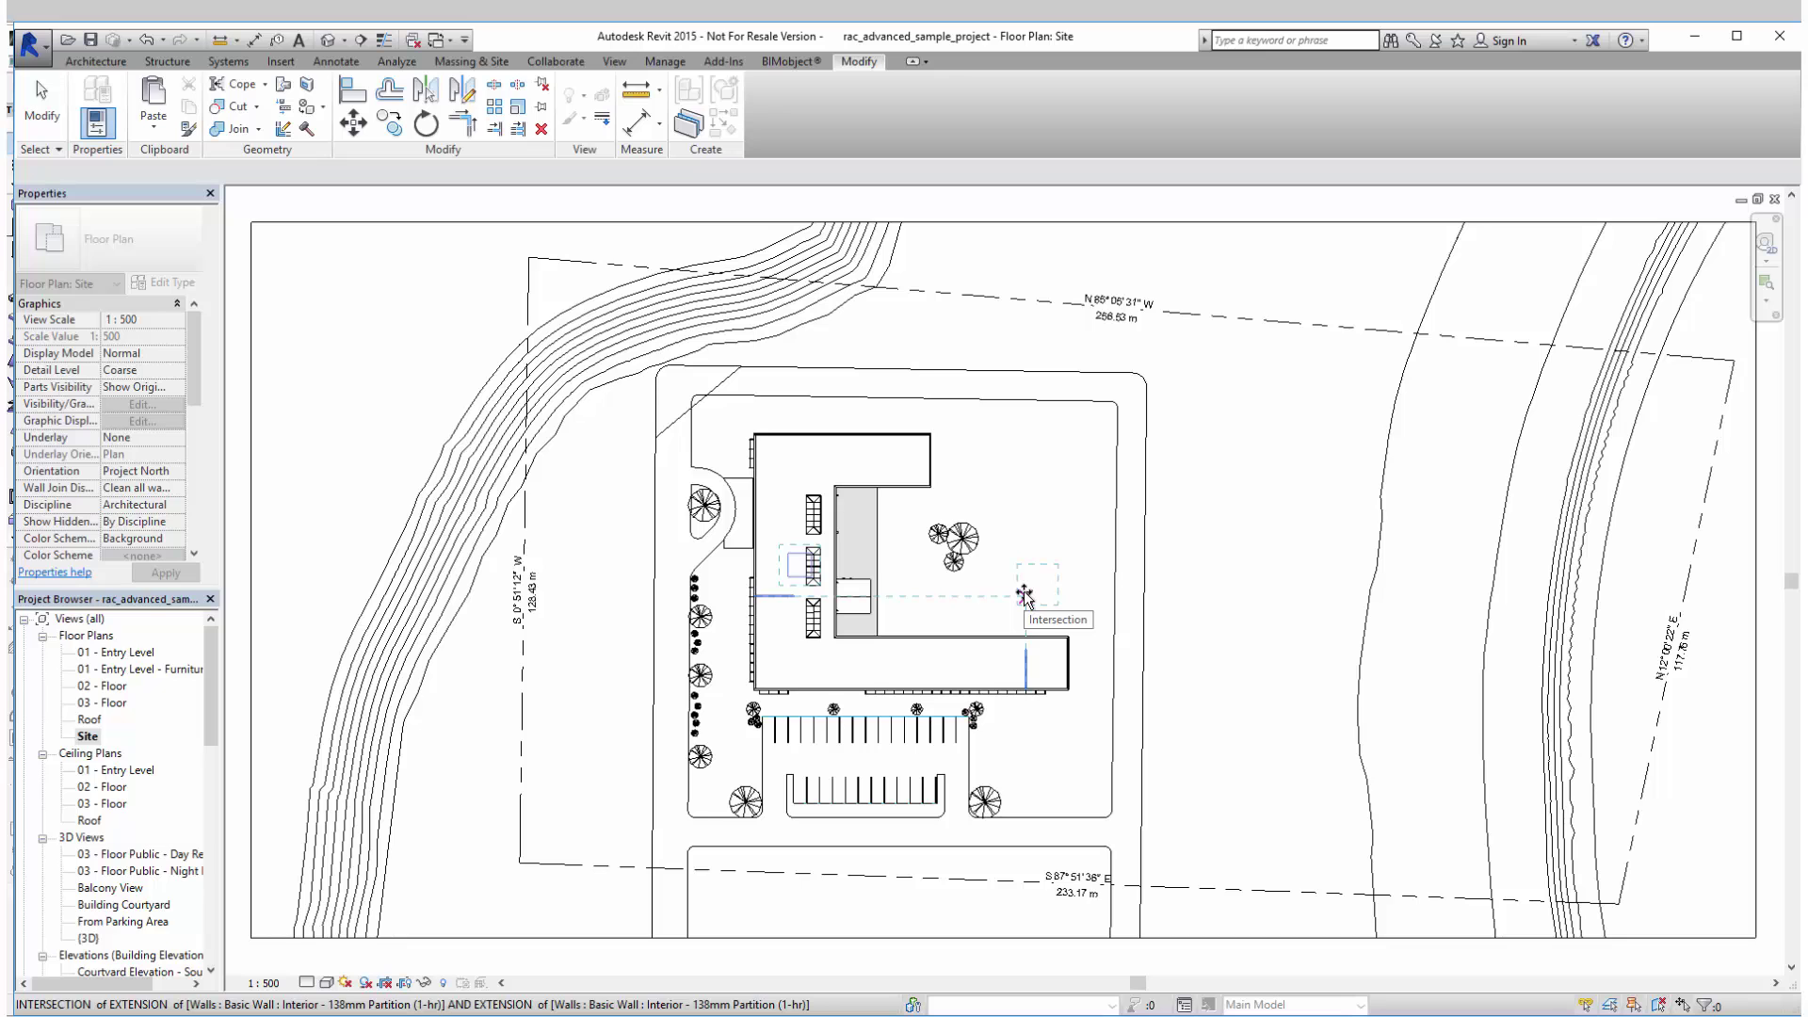
pyautogui.scroll(-1, 1024, 590)
pyautogui.press('Escape')
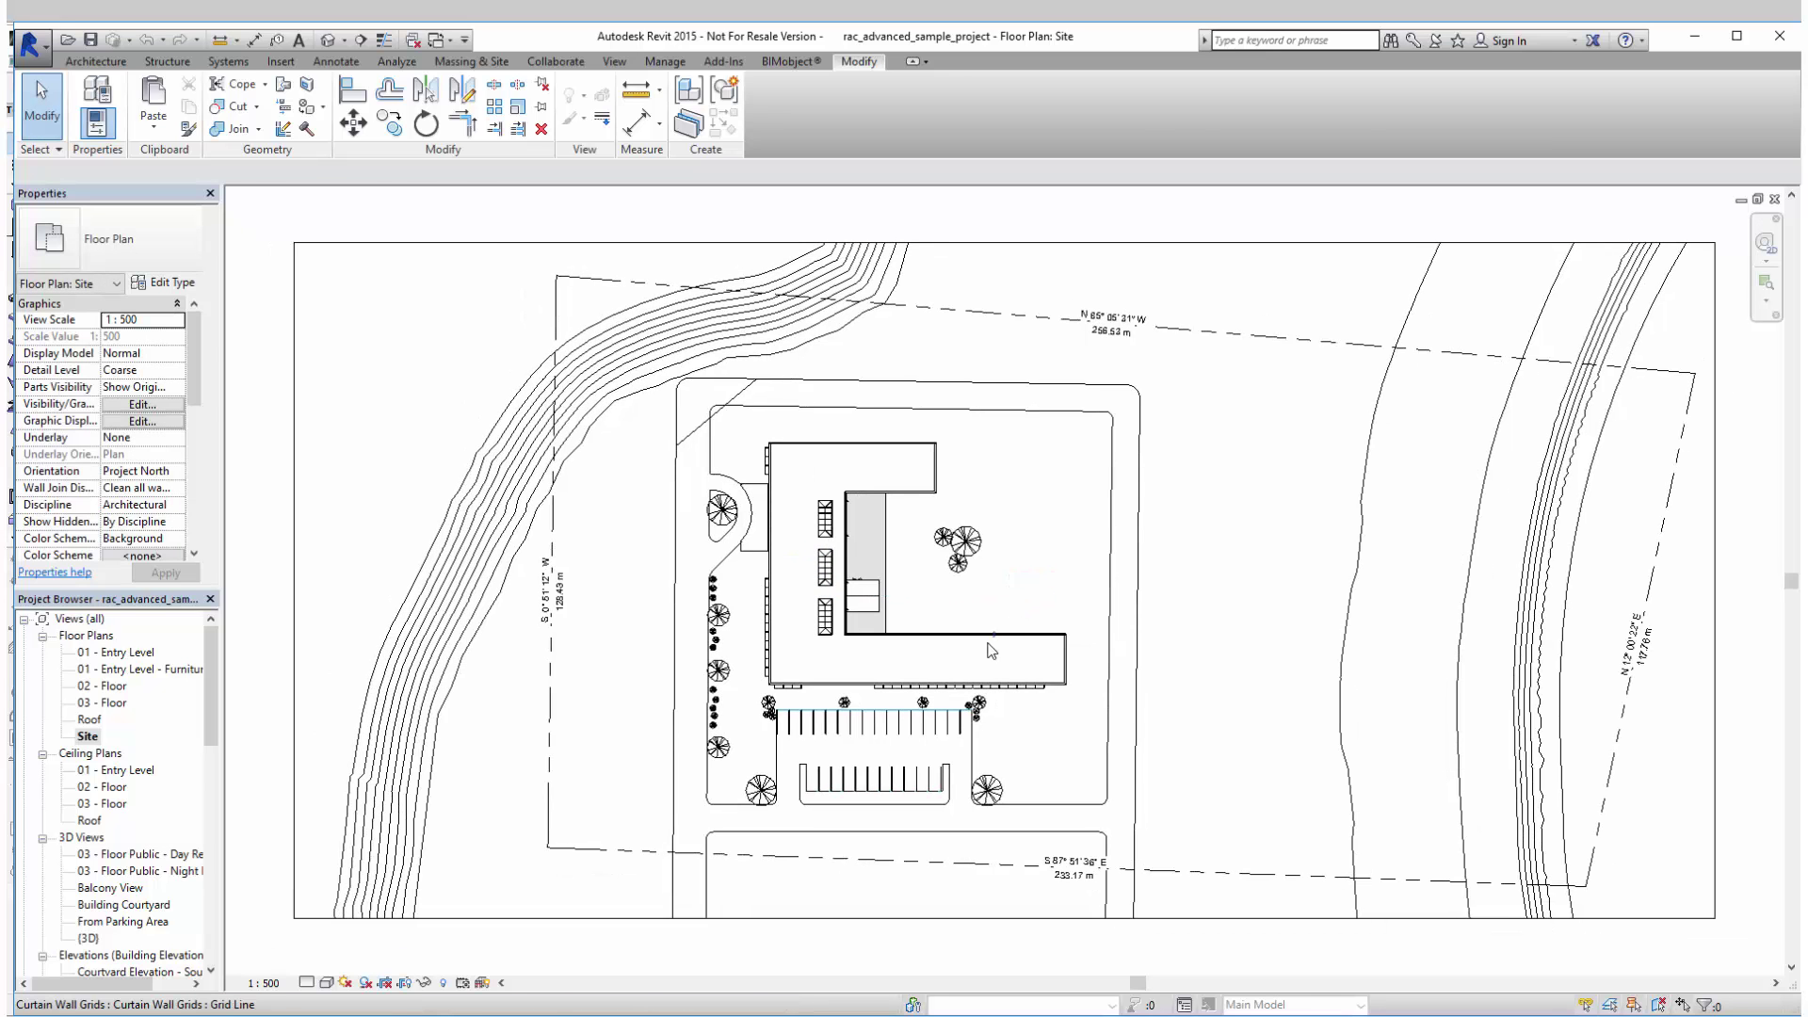
# - Open the sample project's 02 - Floor floor plan
pyautogui.scroll(2, 991, 650)
pyautogui.click(113, 686)
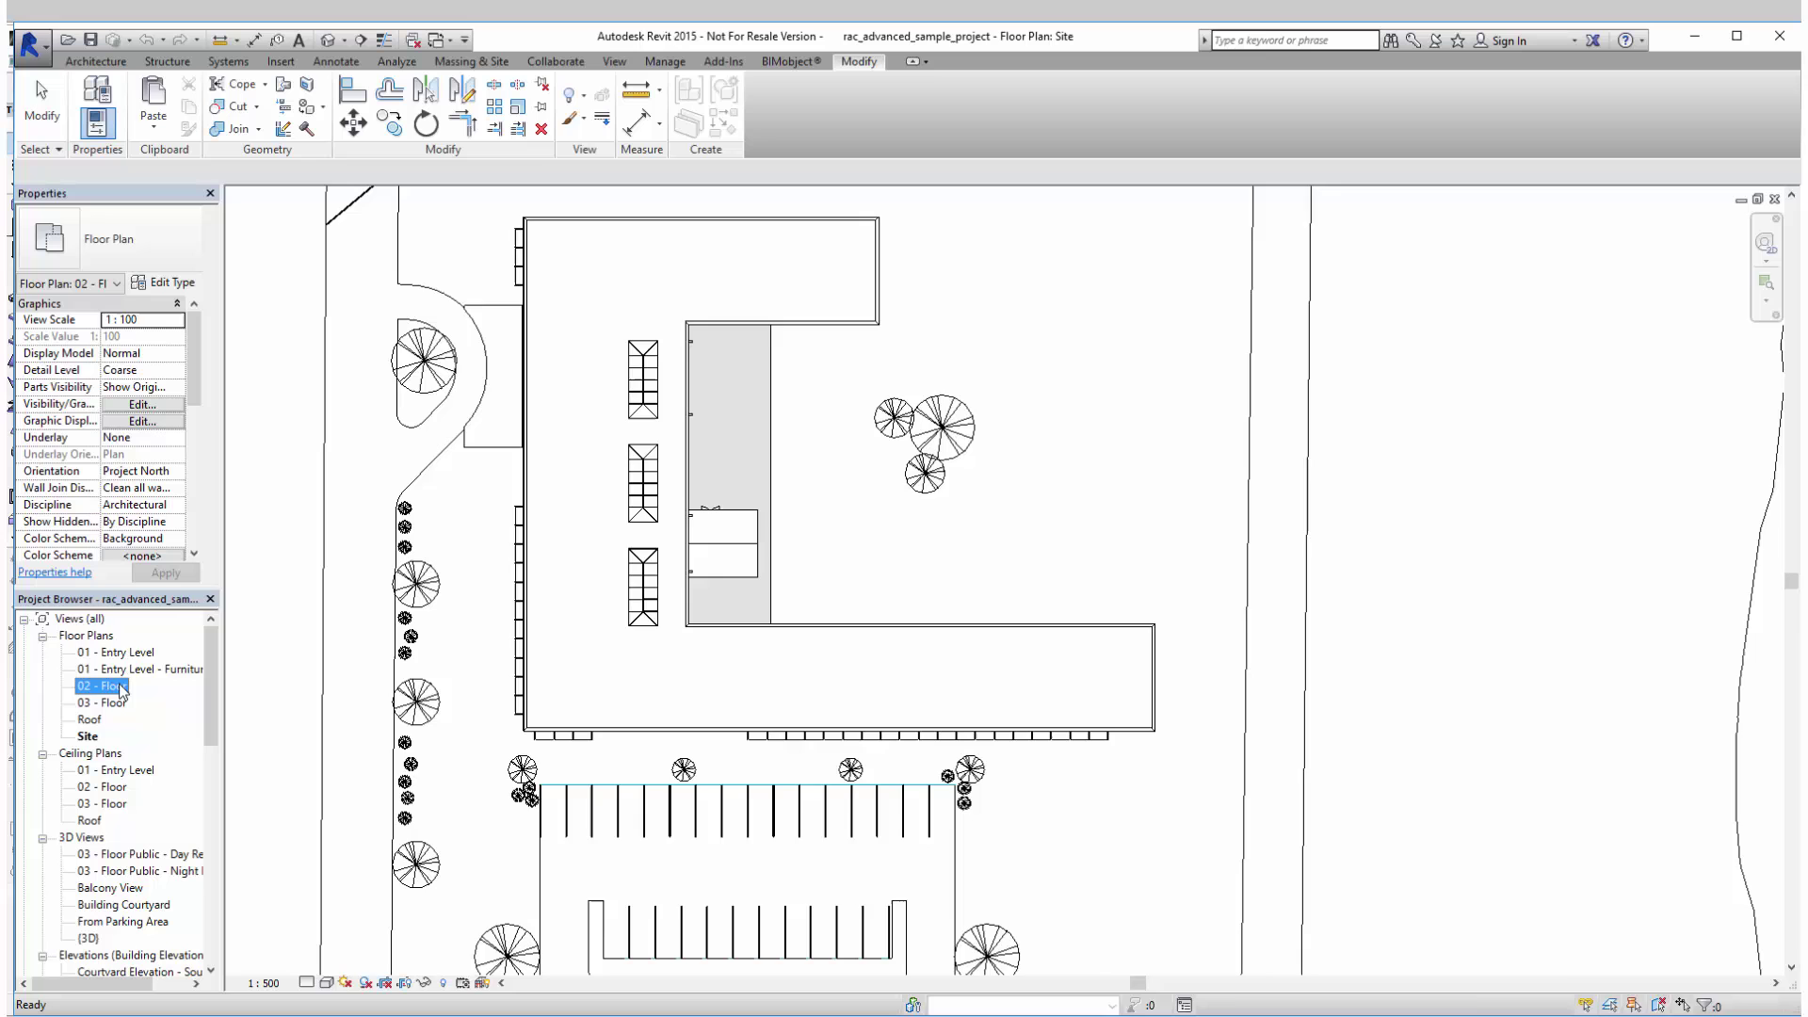
pyautogui.doubleClick(113, 686)
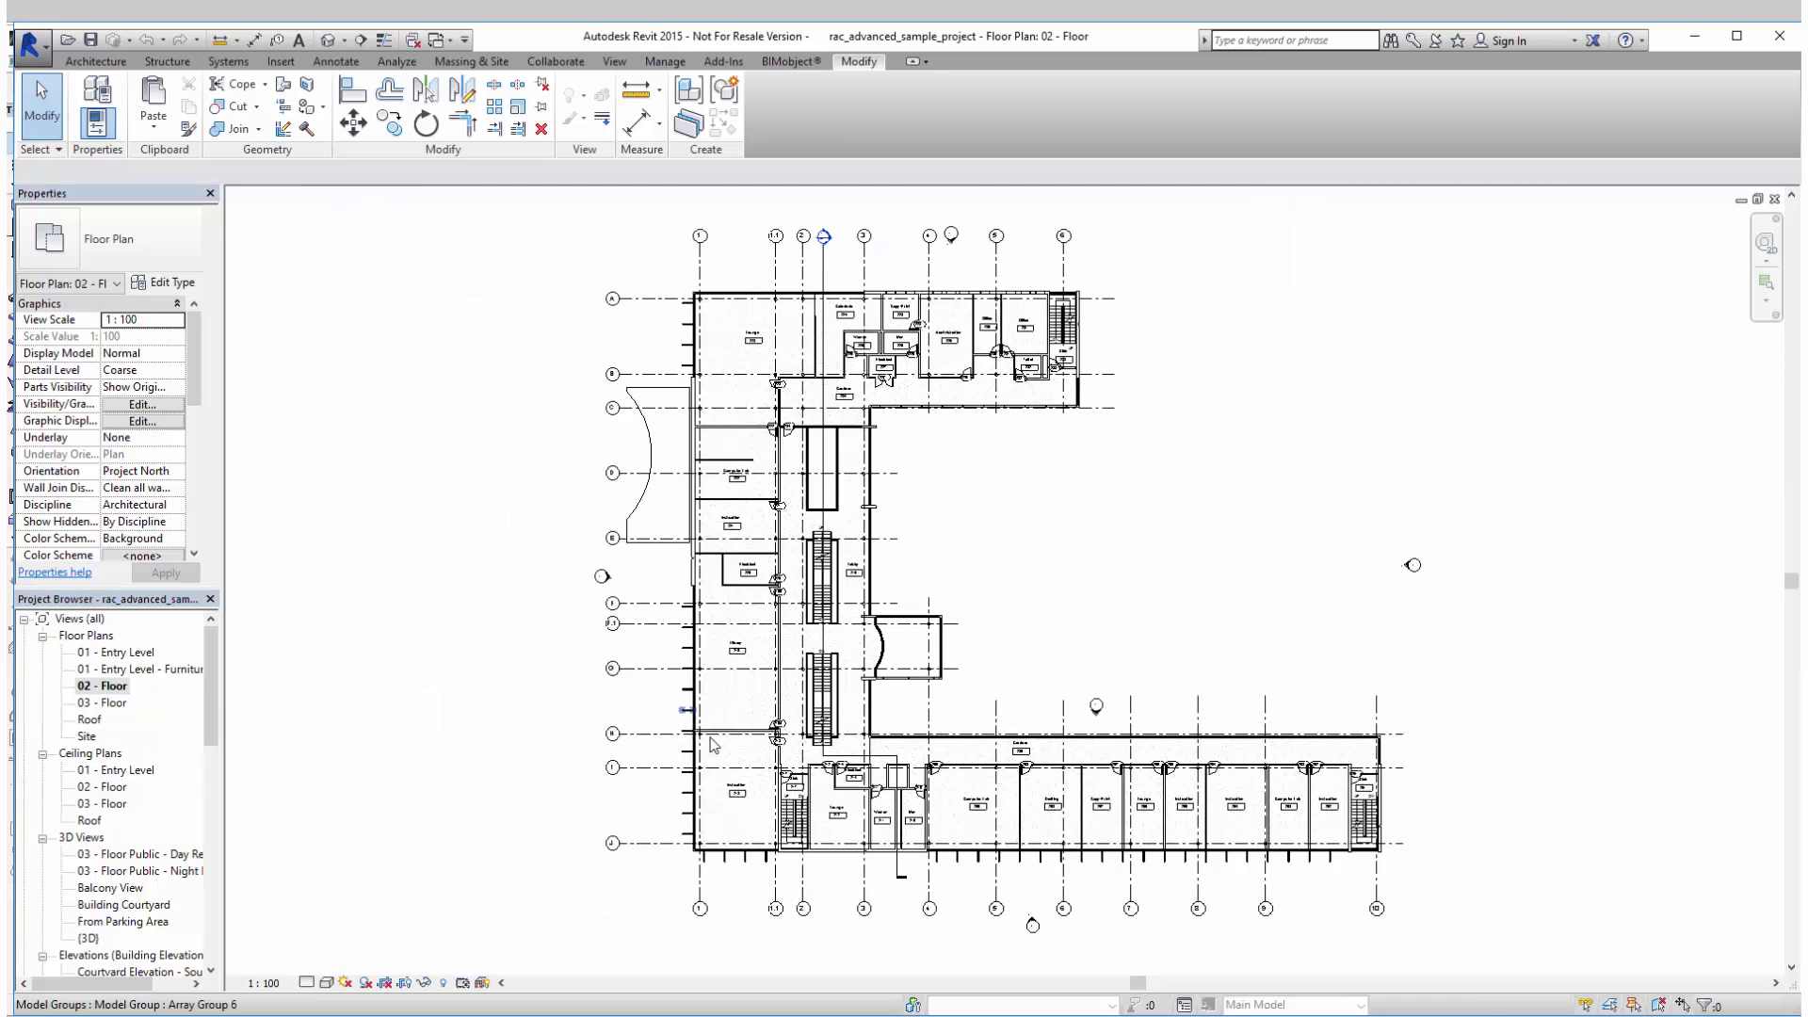
pyautogui.scroll(5, 713, 746)
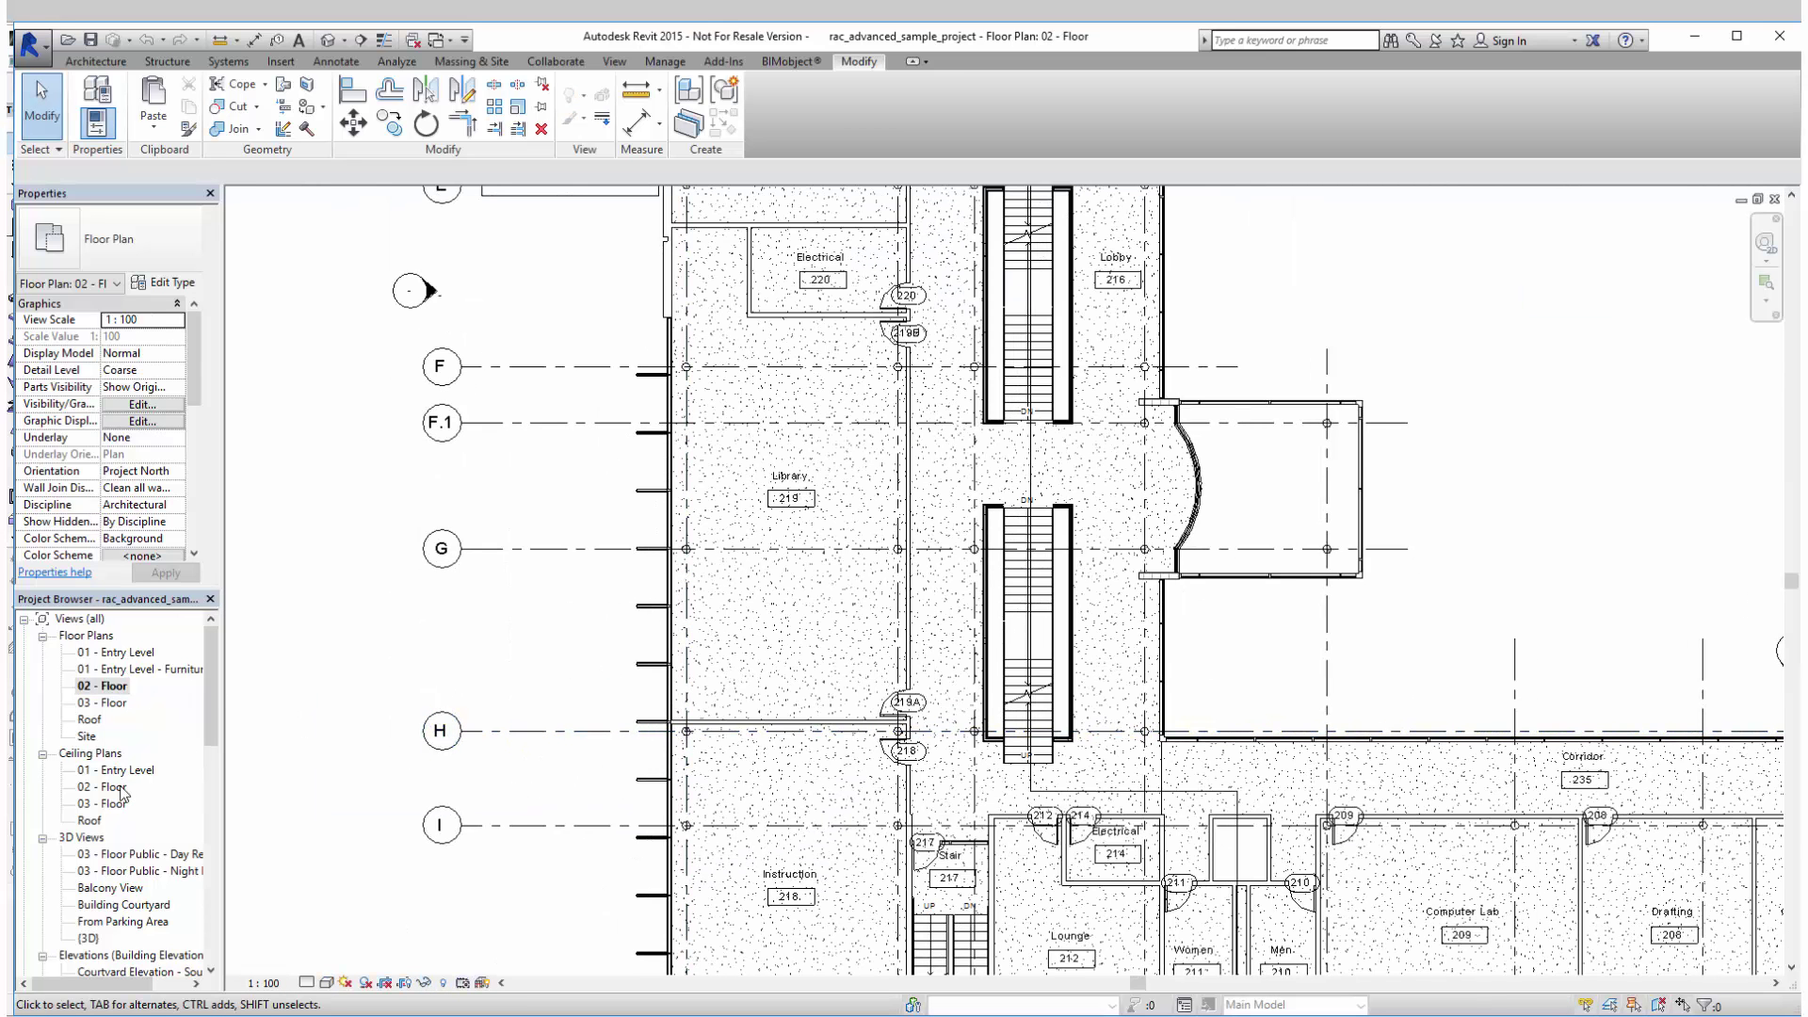
# - On the 02 - Floor ceiling plan, change the Library ceiling to Ecophon Master E 600x600 Akutex FT
pyautogui.doubleClick(113, 788)
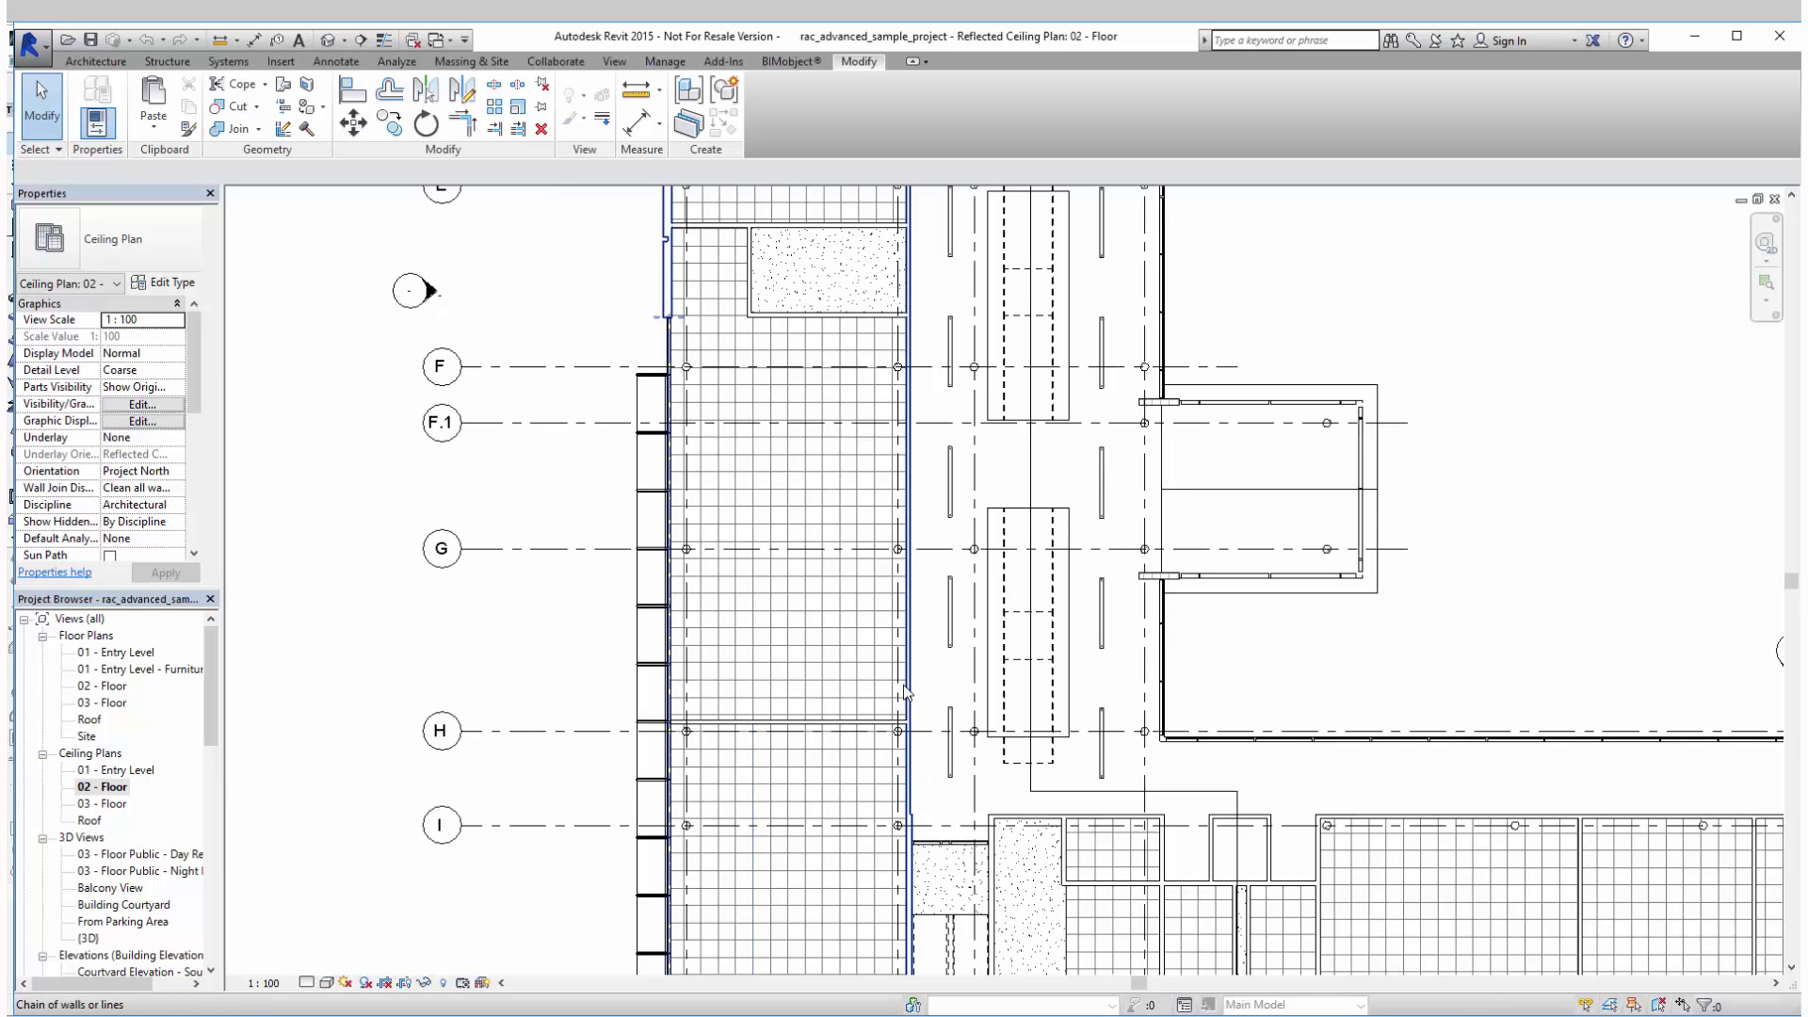
pyautogui.click(750, 680)
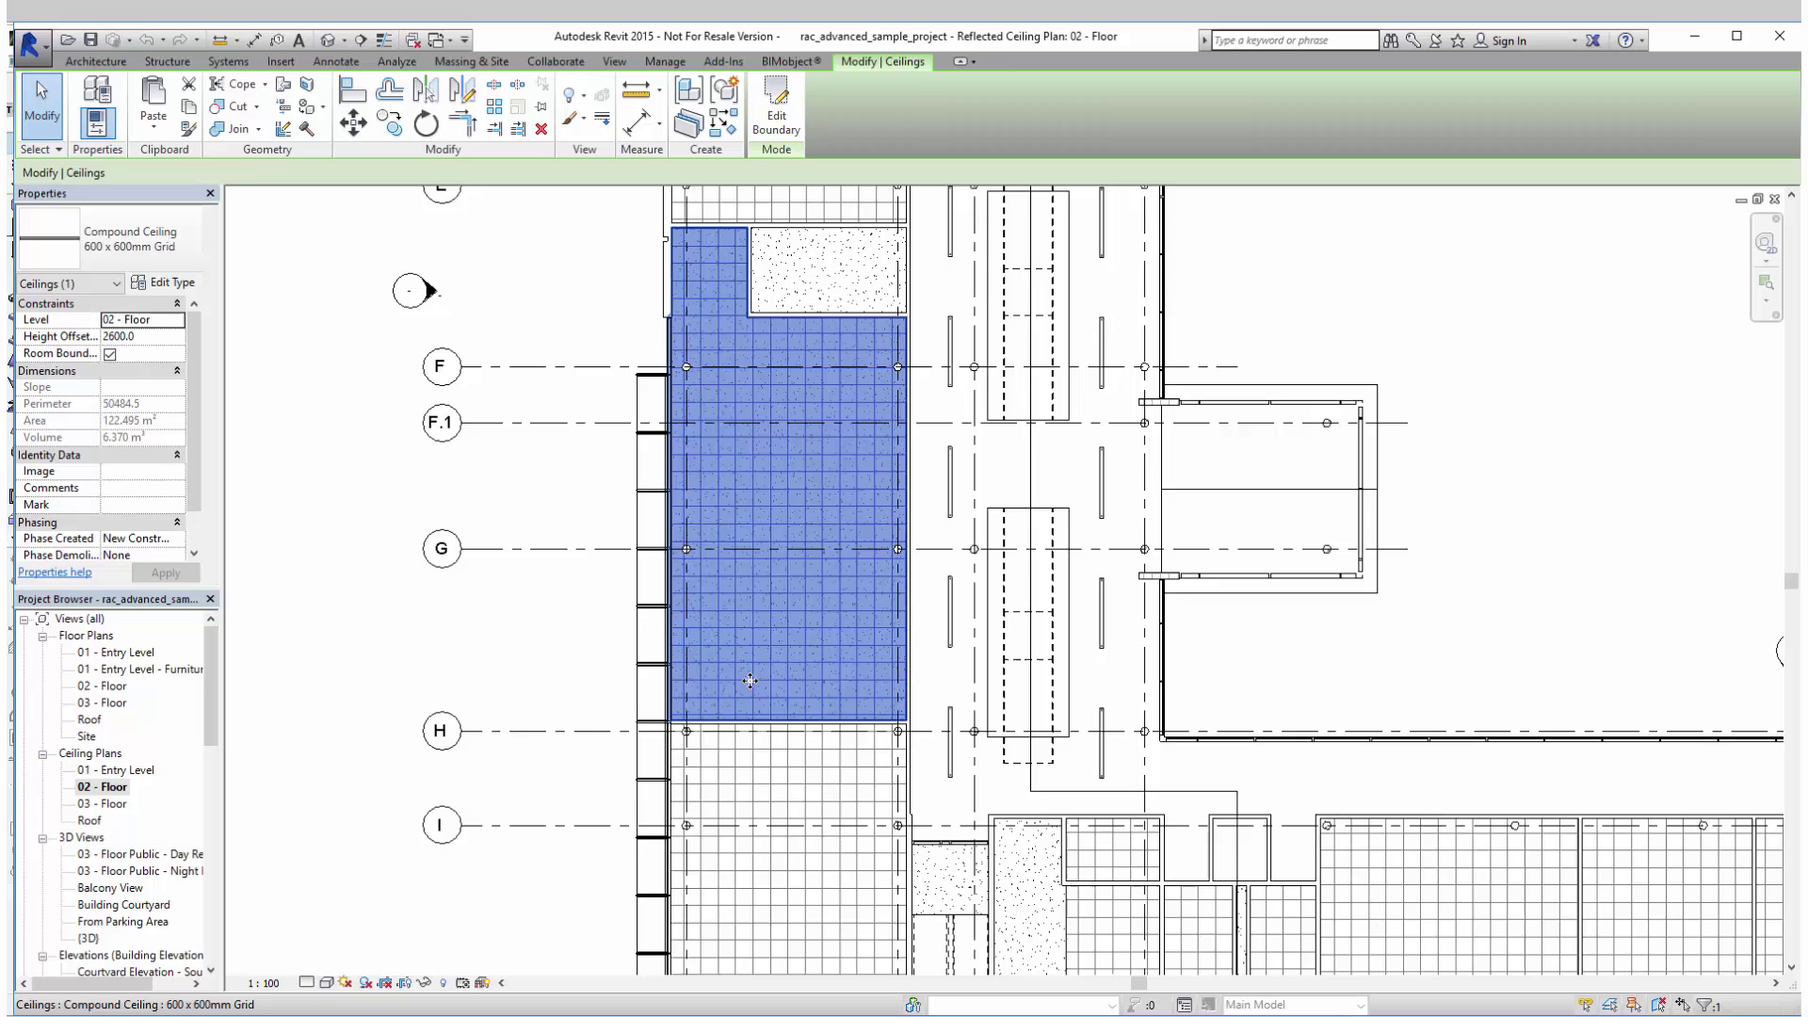
pyautogui.moveTo(750, 680); pyautogui.dragTo(736, 664, button='middle')
pyautogui.click(141, 247)
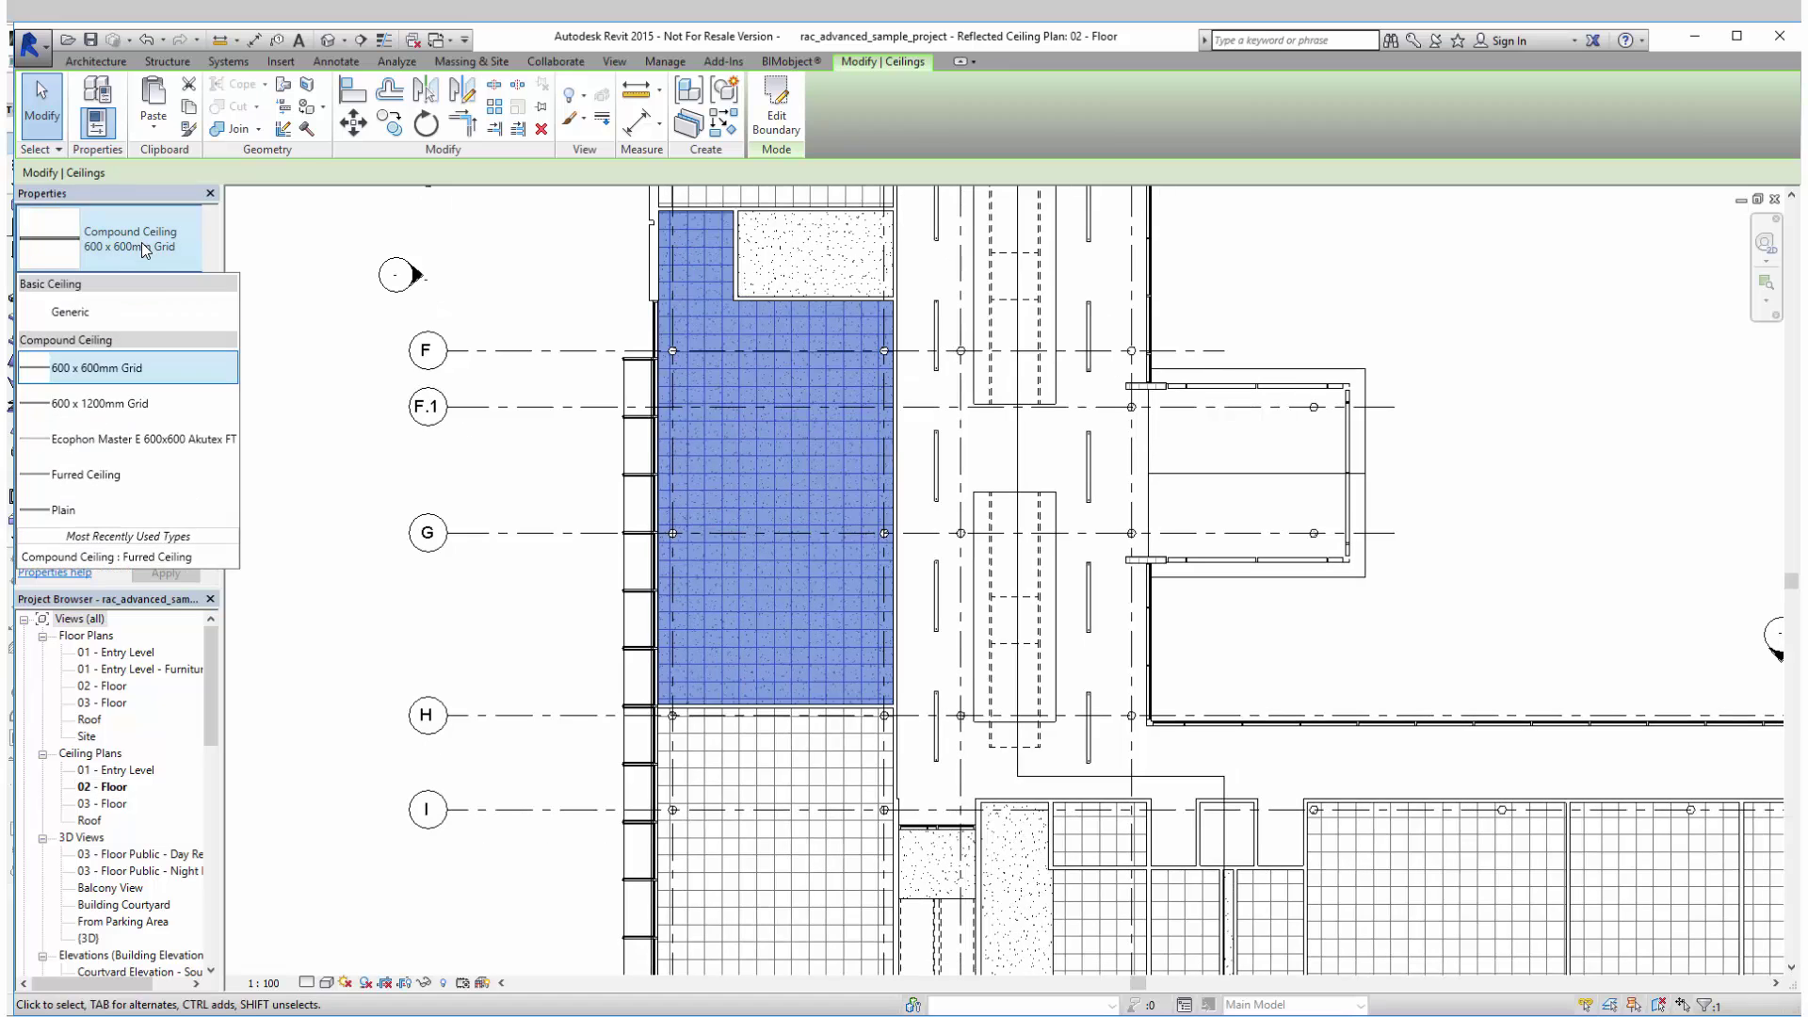
pyautogui.click(167, 443)
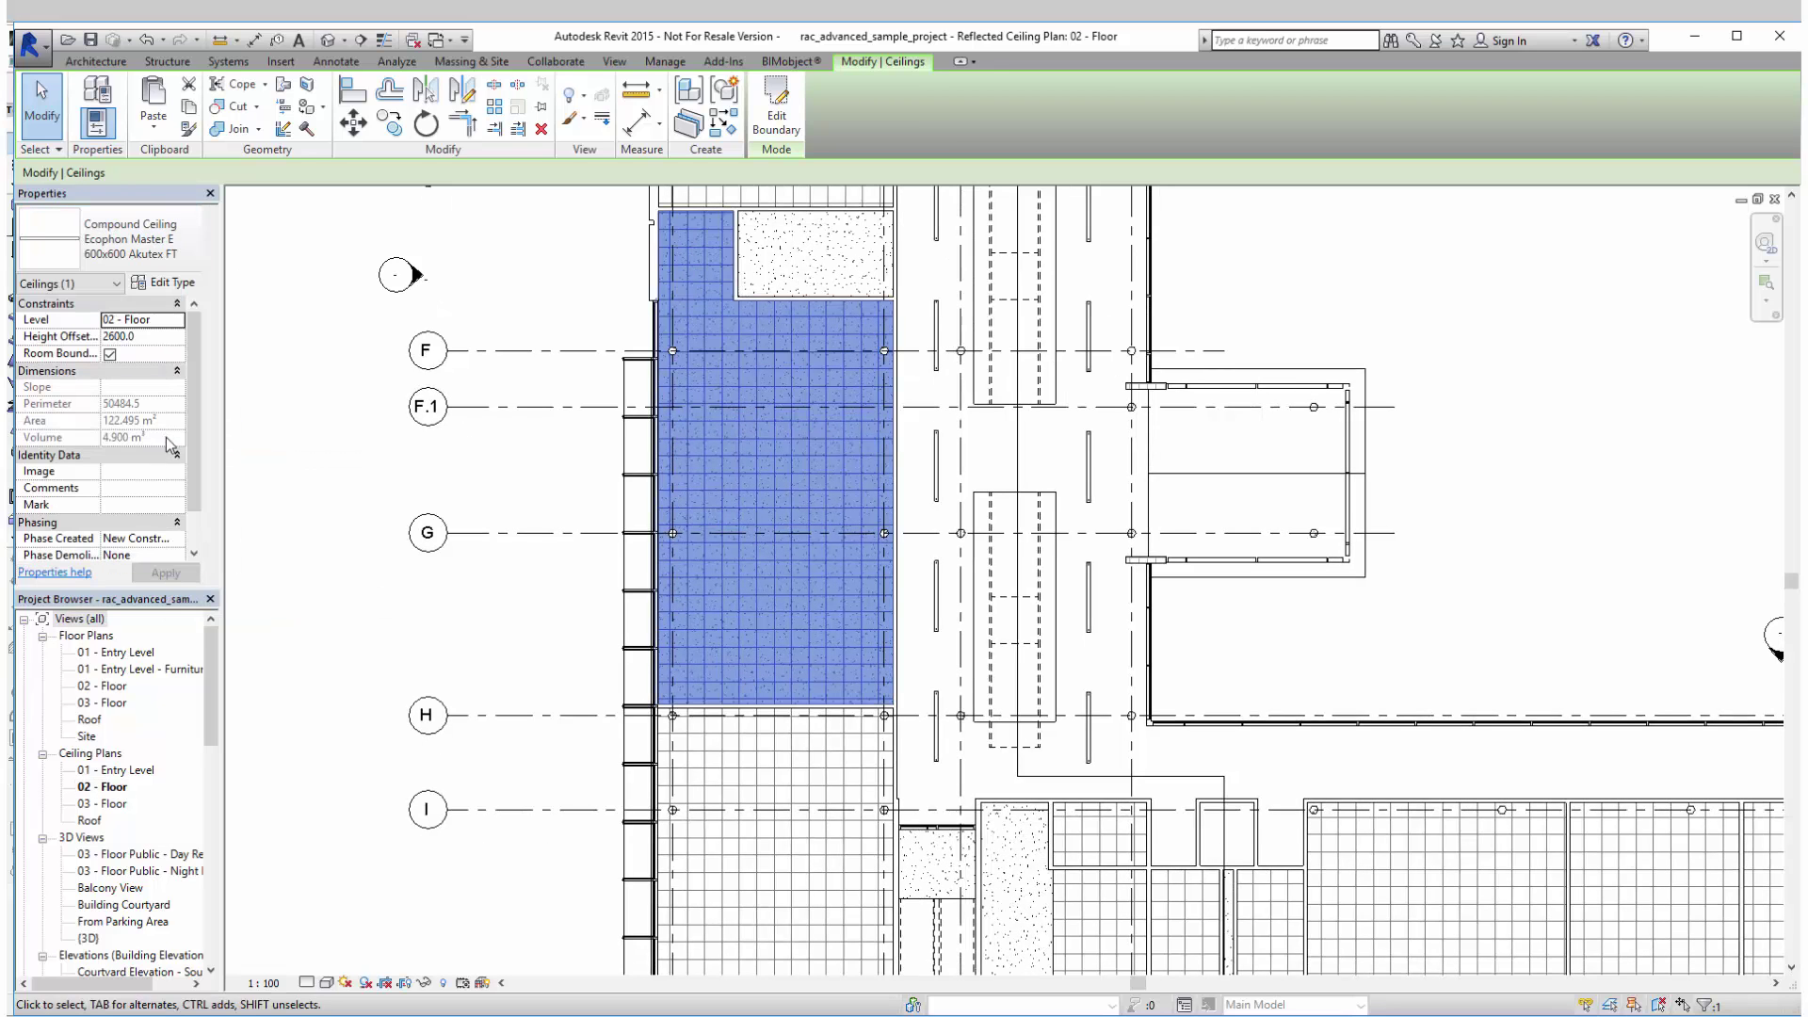
# - Deselect the ceiling to check its tile pattern, then open the default {3D} view
pyautogui.scroll(1, 706, 430)
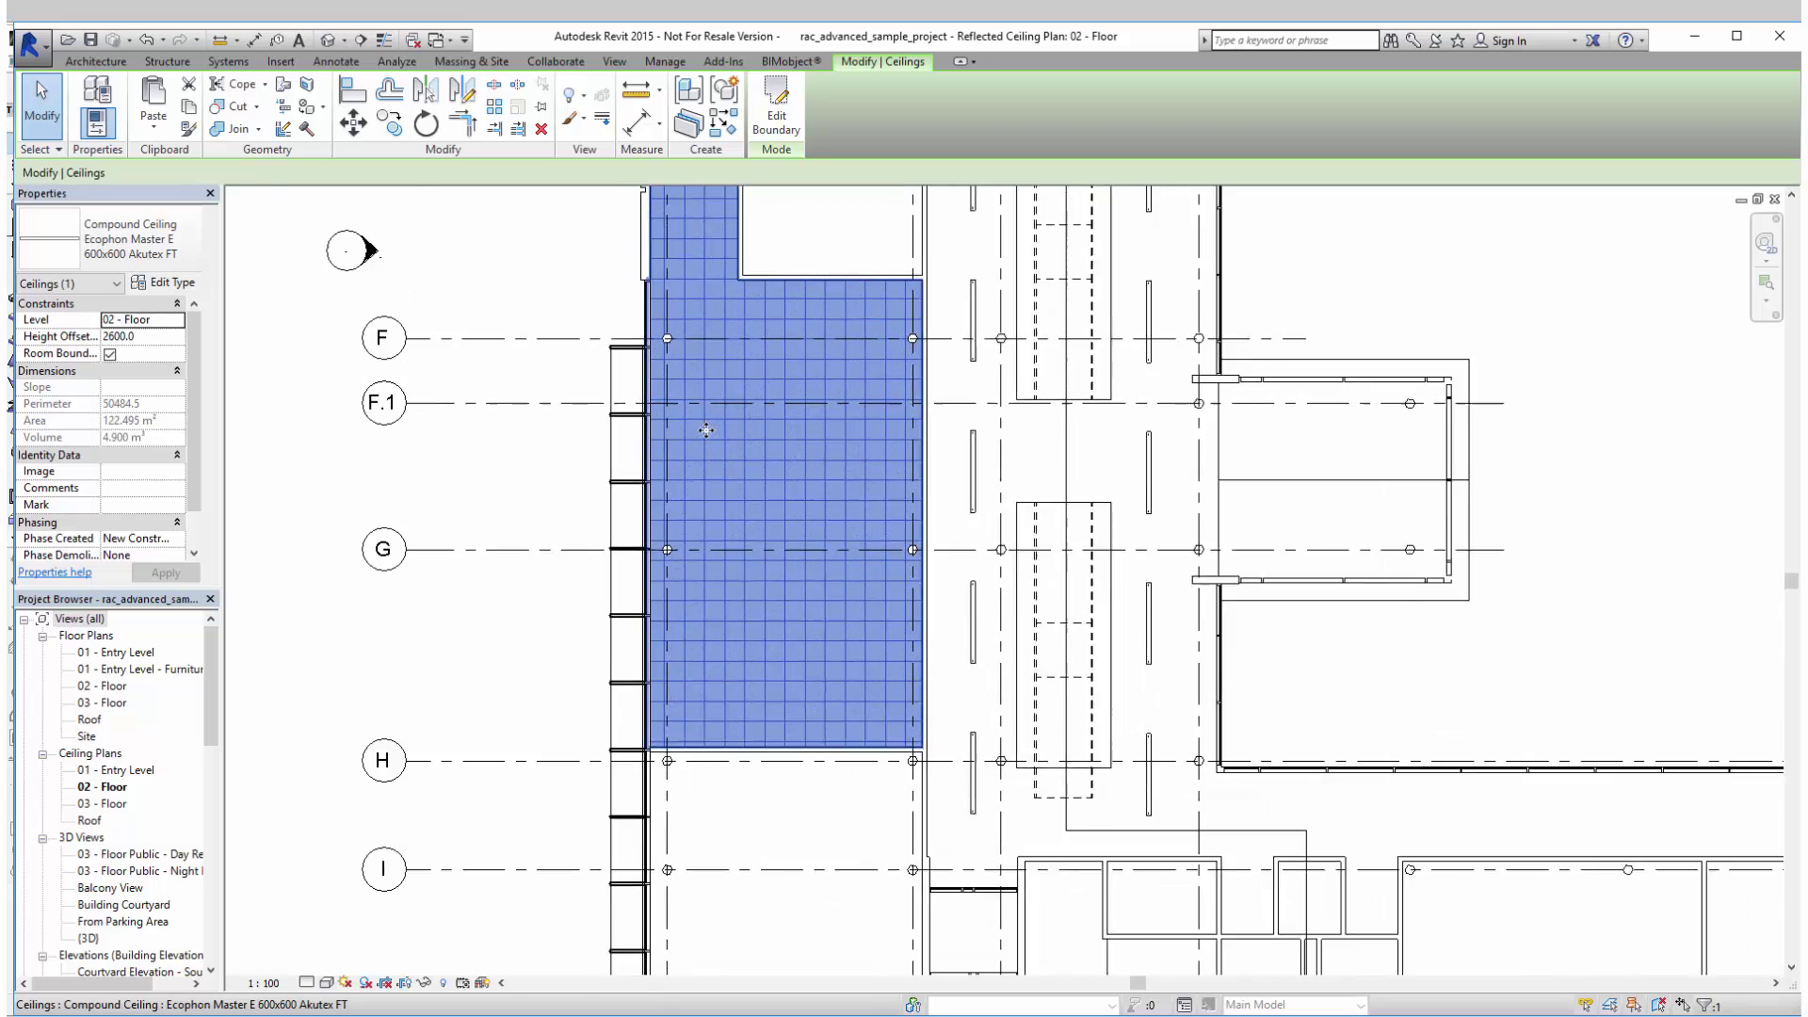
pyautogui.scroll(1, 706, 430)
pyautogui.click(433, 517)
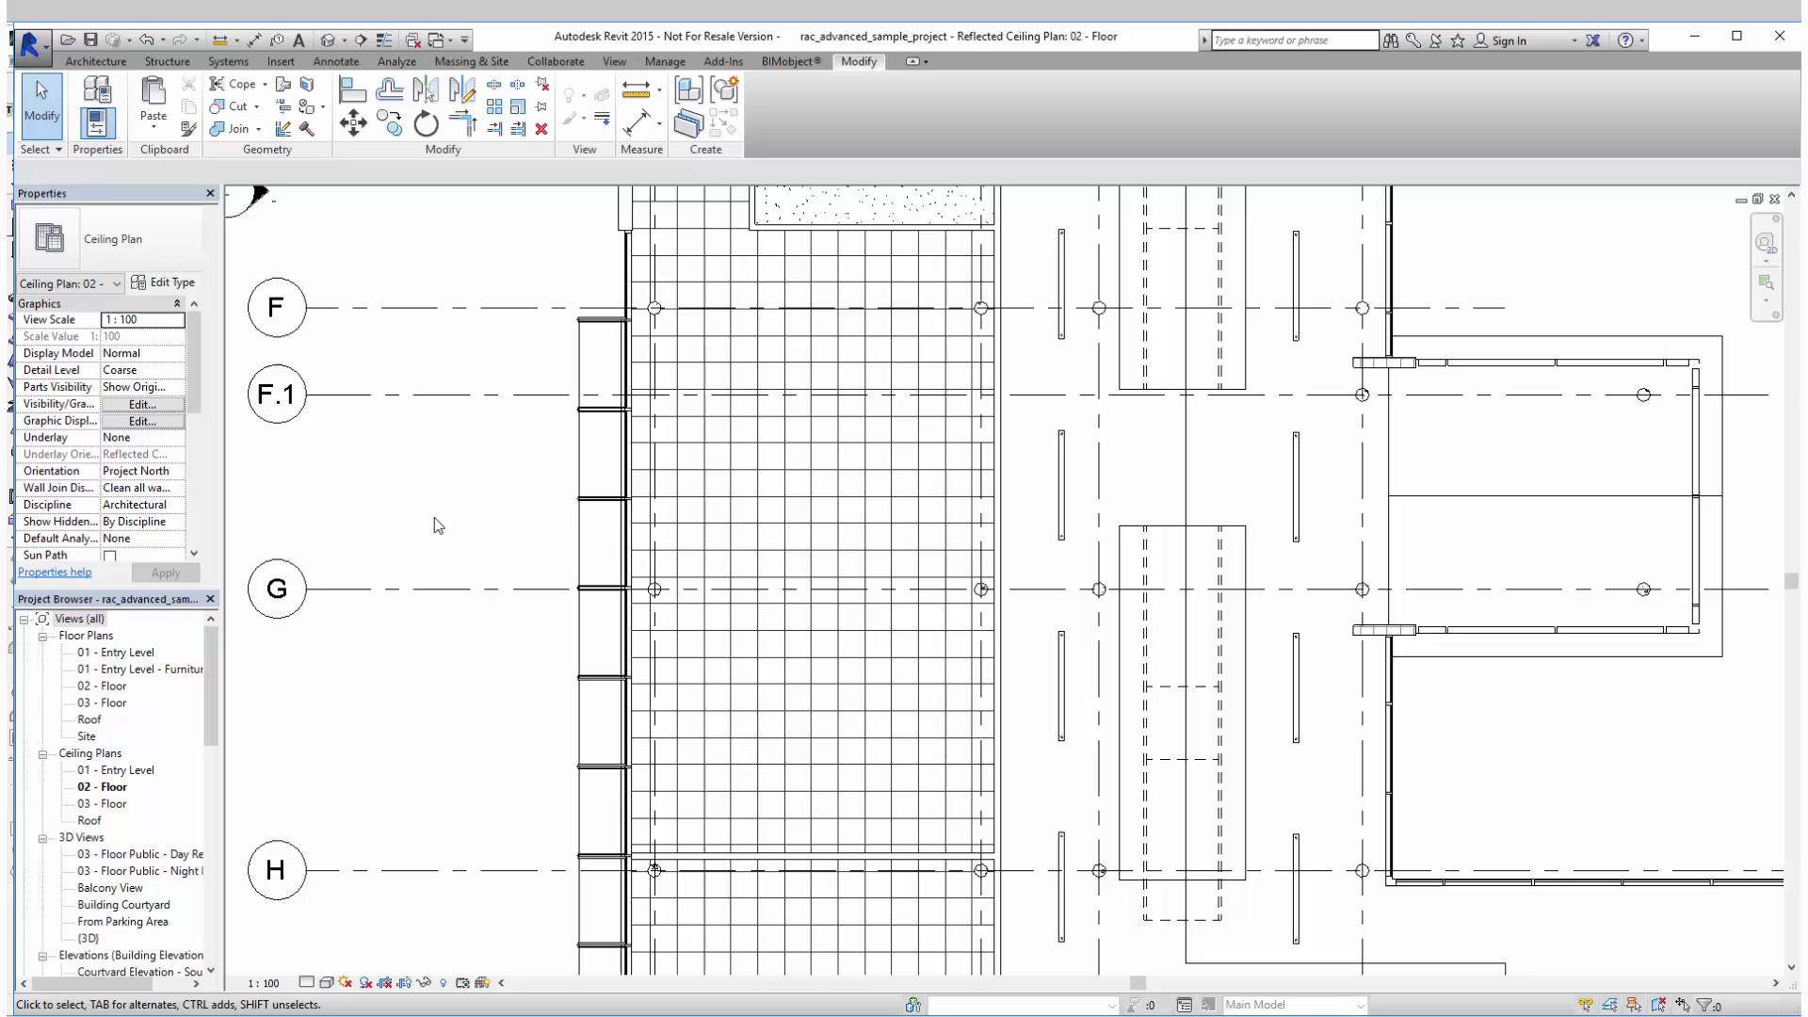
pyautogui.click(329, 40)
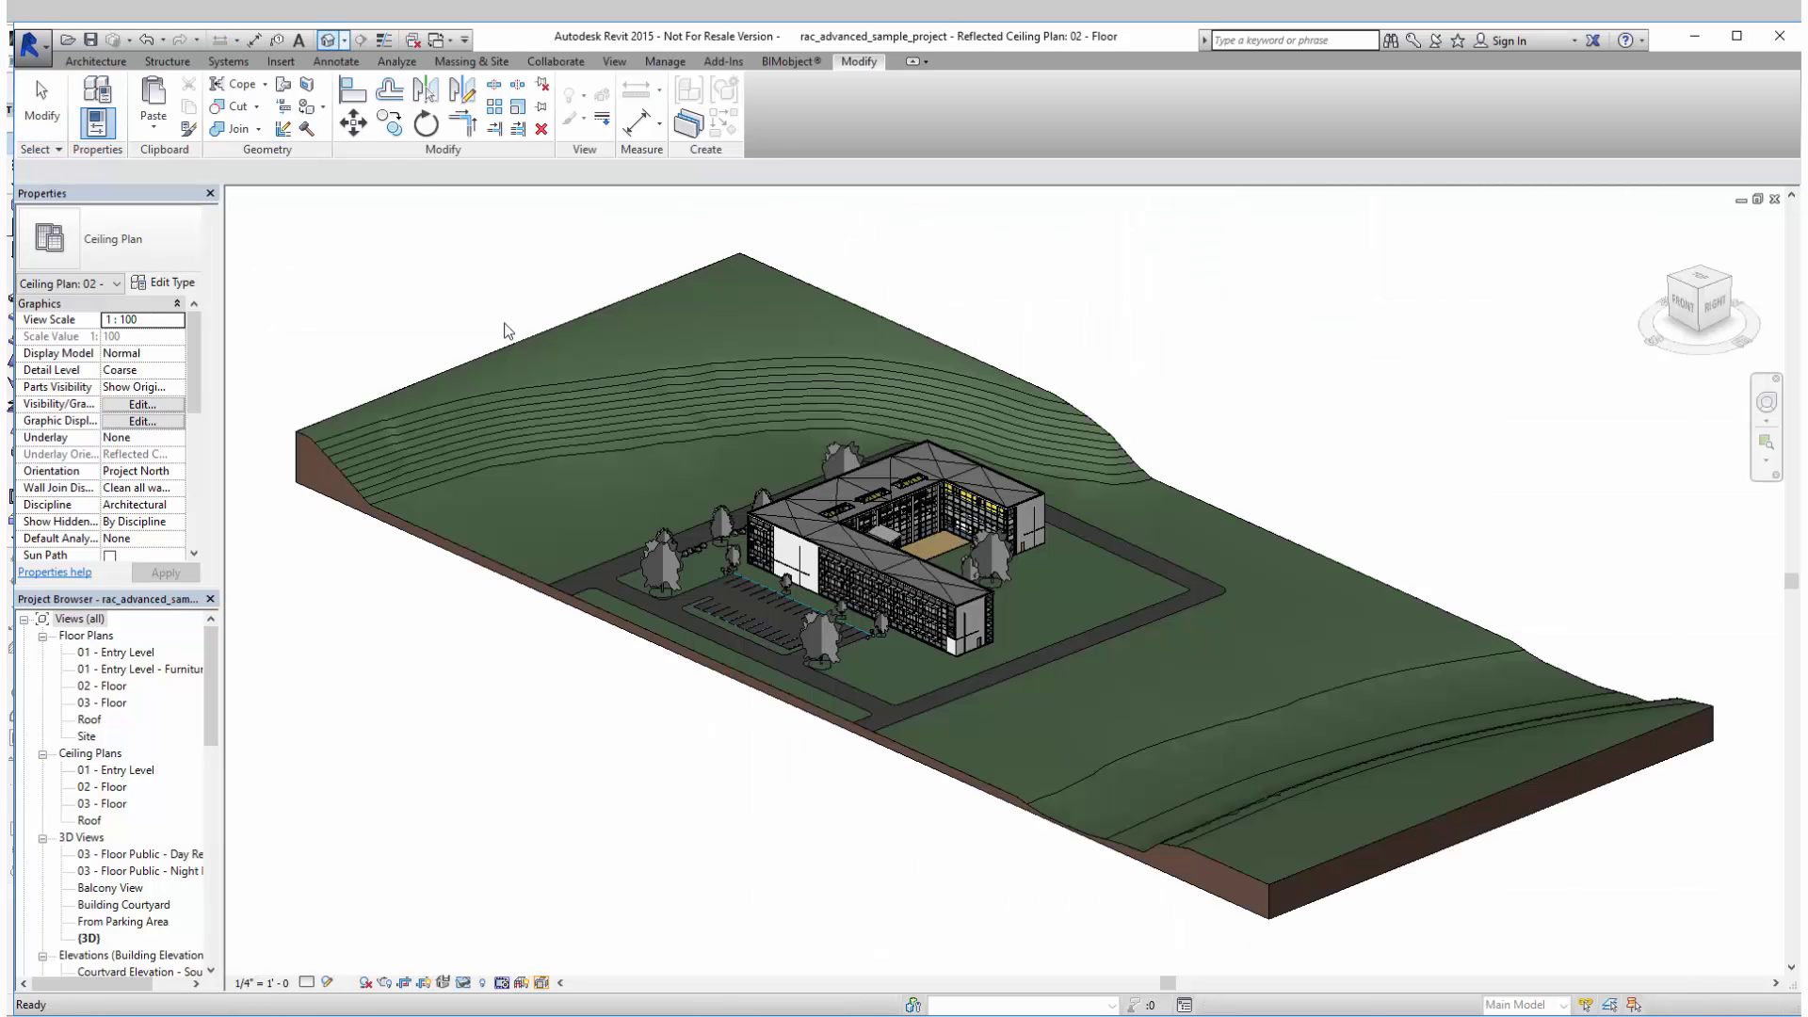